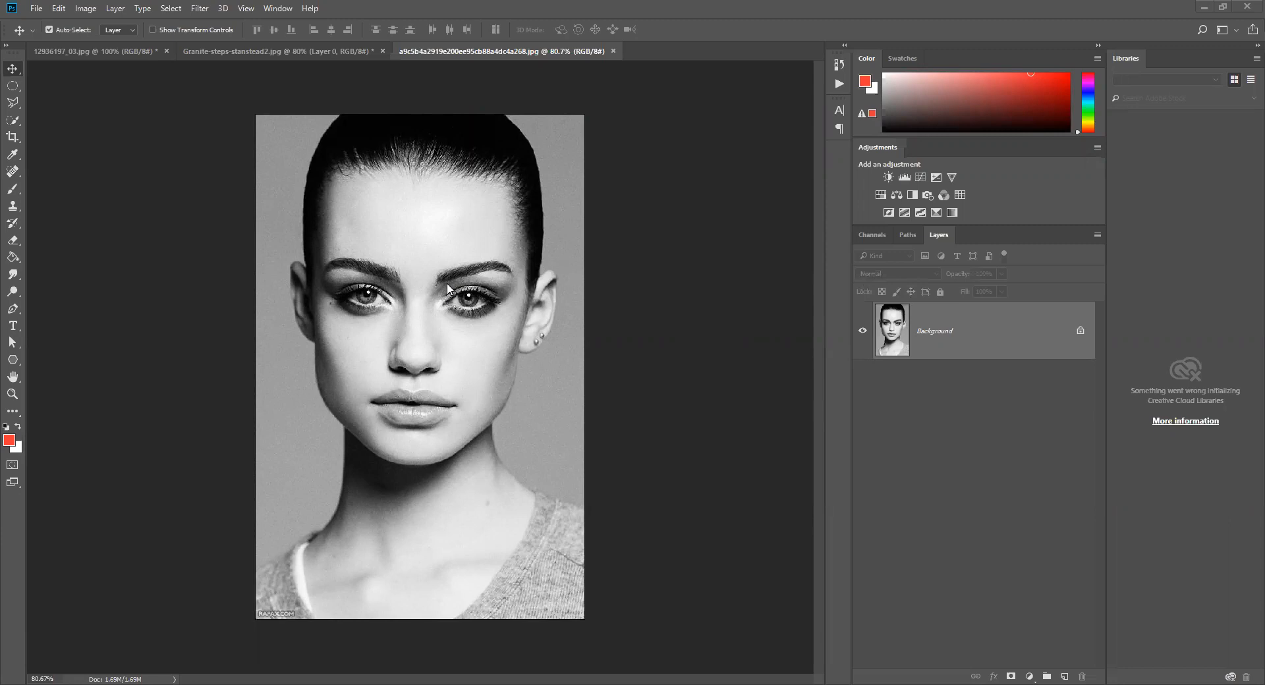
# - Inspect the granite steps photo up close and return to the portrait document
pyautogui.click(243, 54)
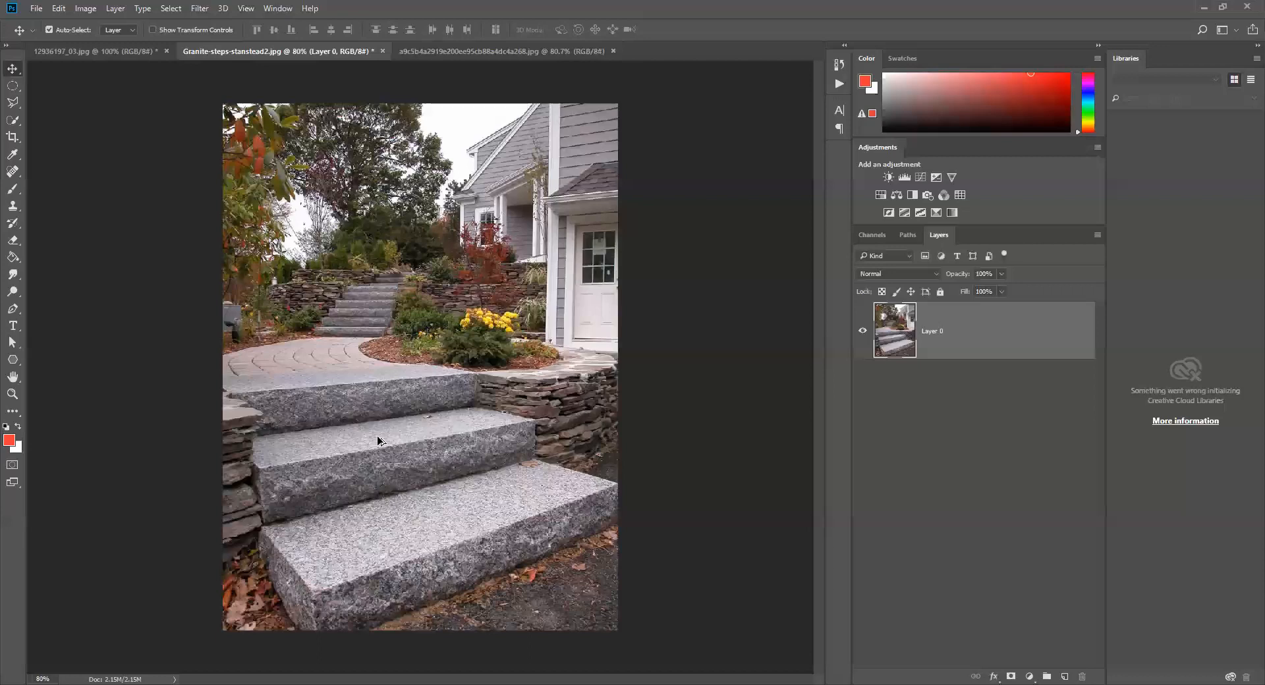
pyautogui.scroll(3, 379, 441)
pyautogui.scroll(-1, 379, 440)
pyautogui.scroll(1, 318, 433)
pyautogui.scroll(-1, 318, 433)
pyautogui.click(482, 52)
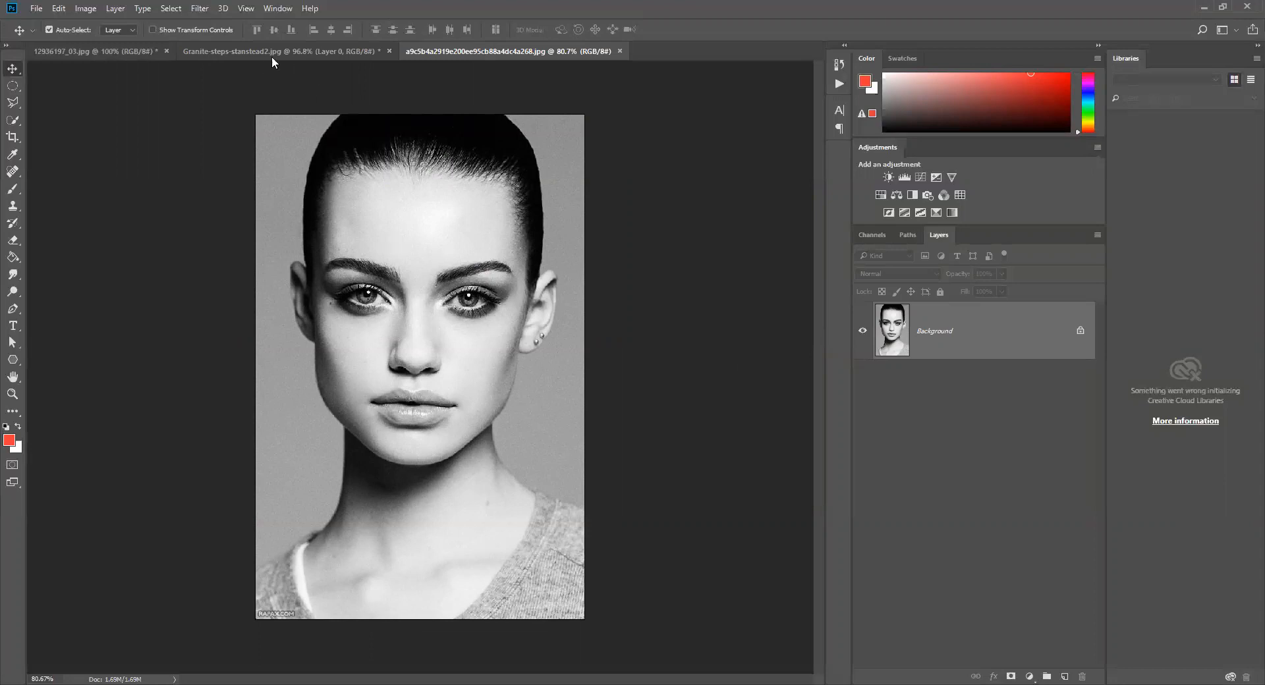
# - Unlock the portrait's Background so it becomes an editable layer
pyautogui.hotkey('ctrl', 'shift', 'Tab')
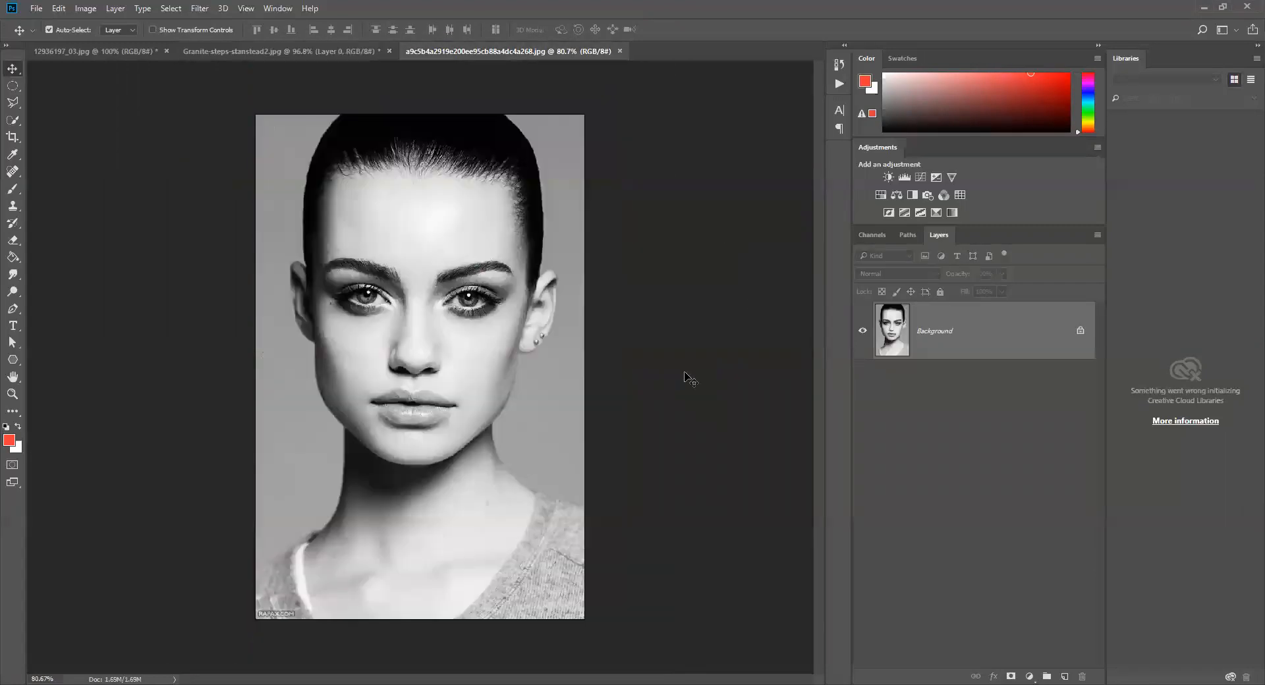
pyautogui.click(610, 51)
pyautogui.click(1081, 330)
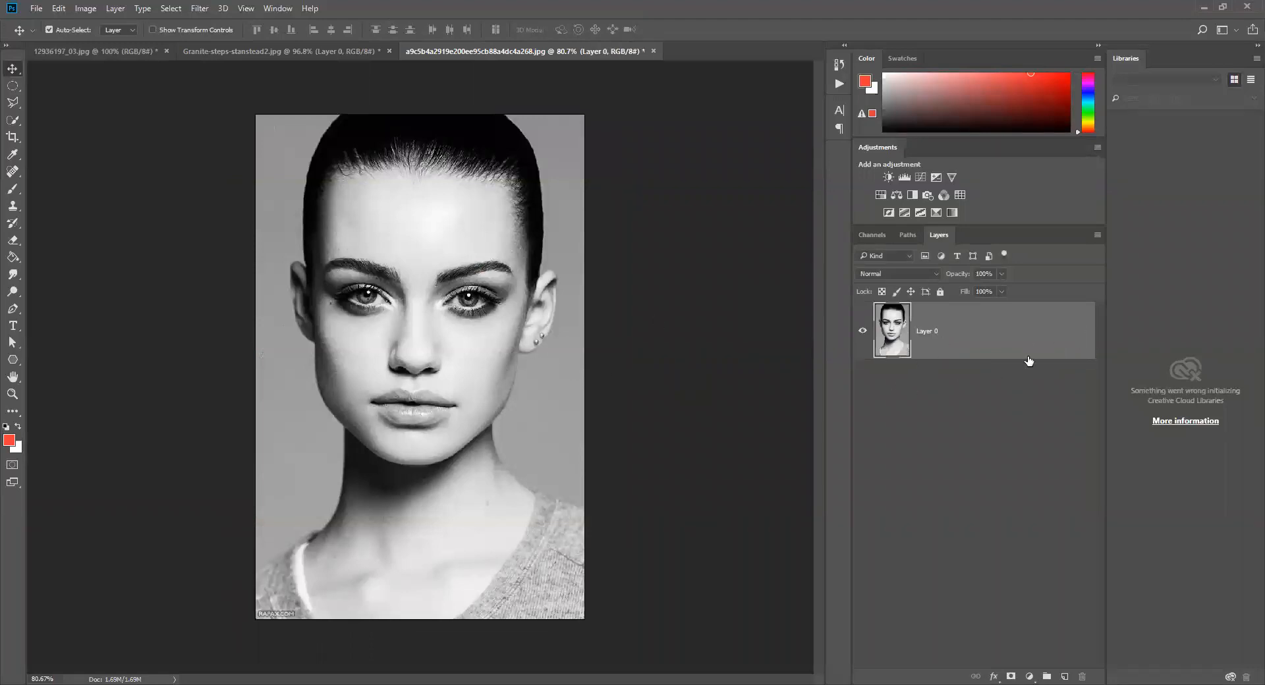
pyautogui.hotkey('ctrl', 't')
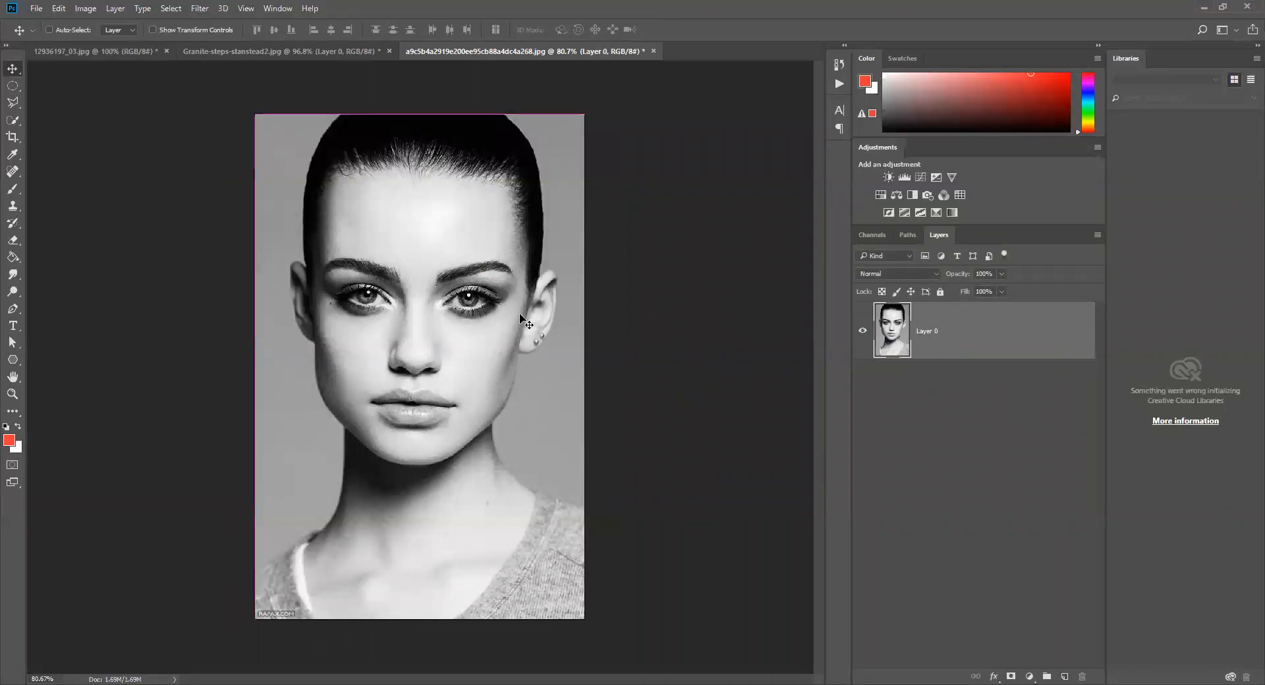
pyautogui.moveTo(592, 119); pyautogui.dragTo(520, 224)
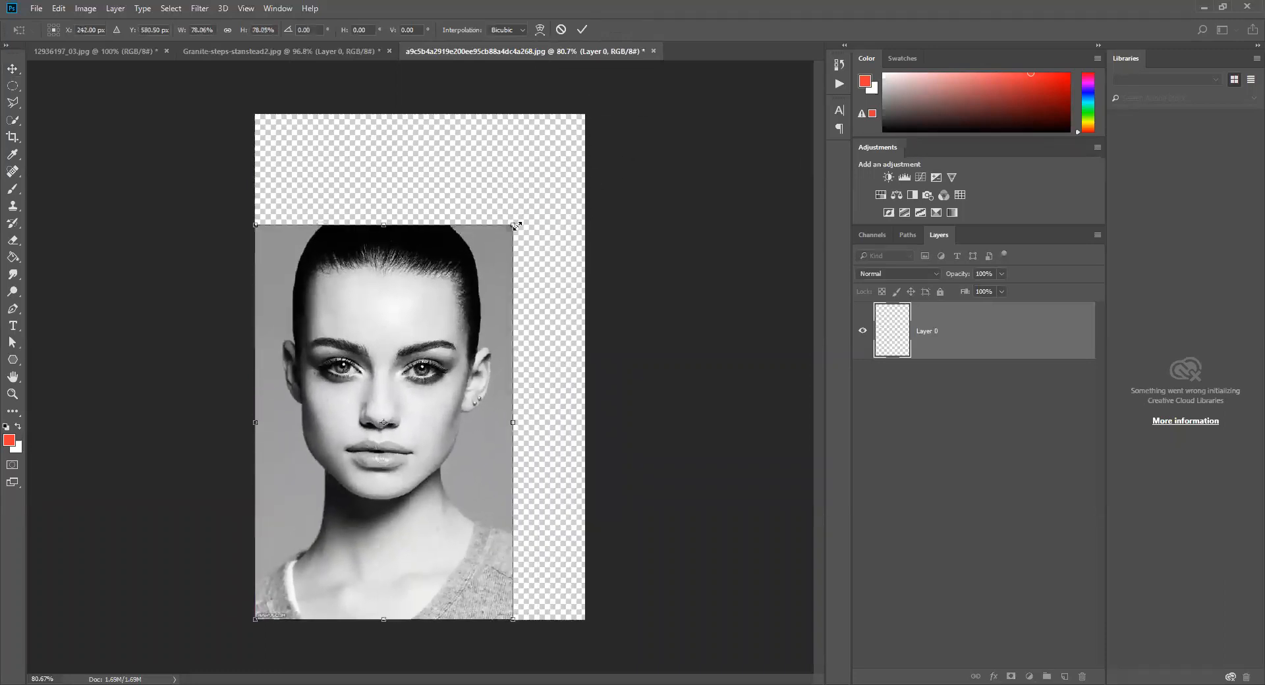
pyautogui.hotkey('ctrl', 'z')
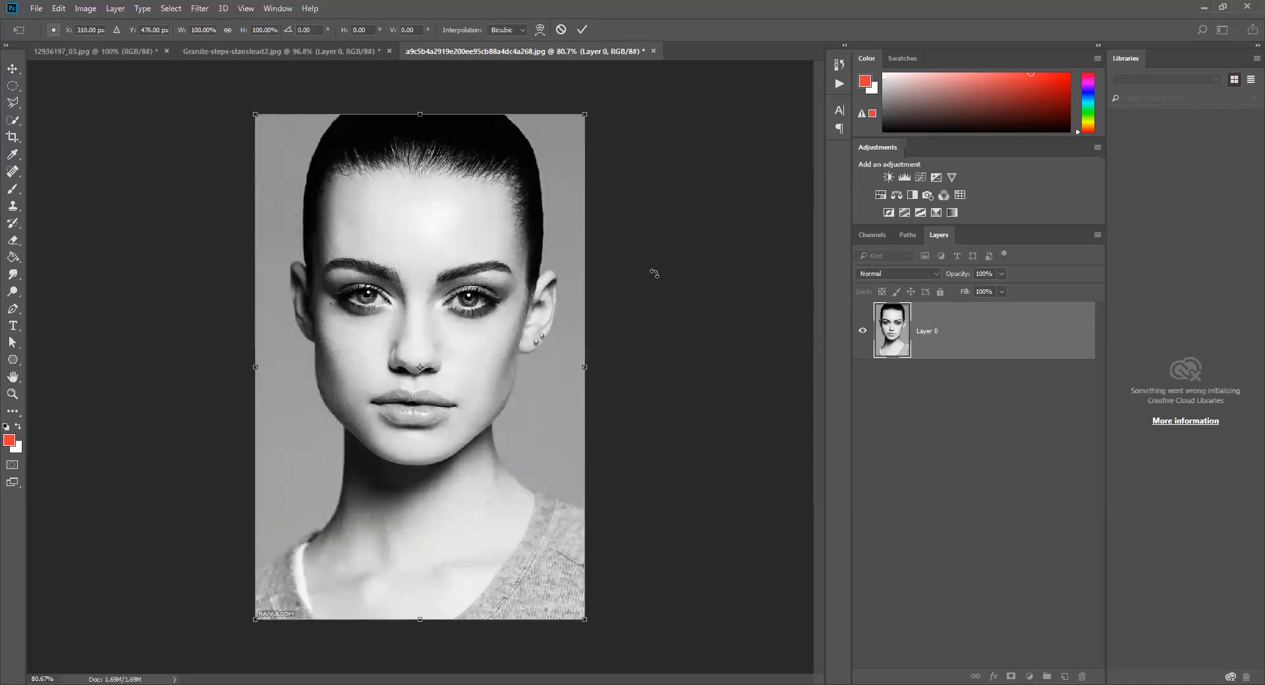
pyautogui.press('Escape')
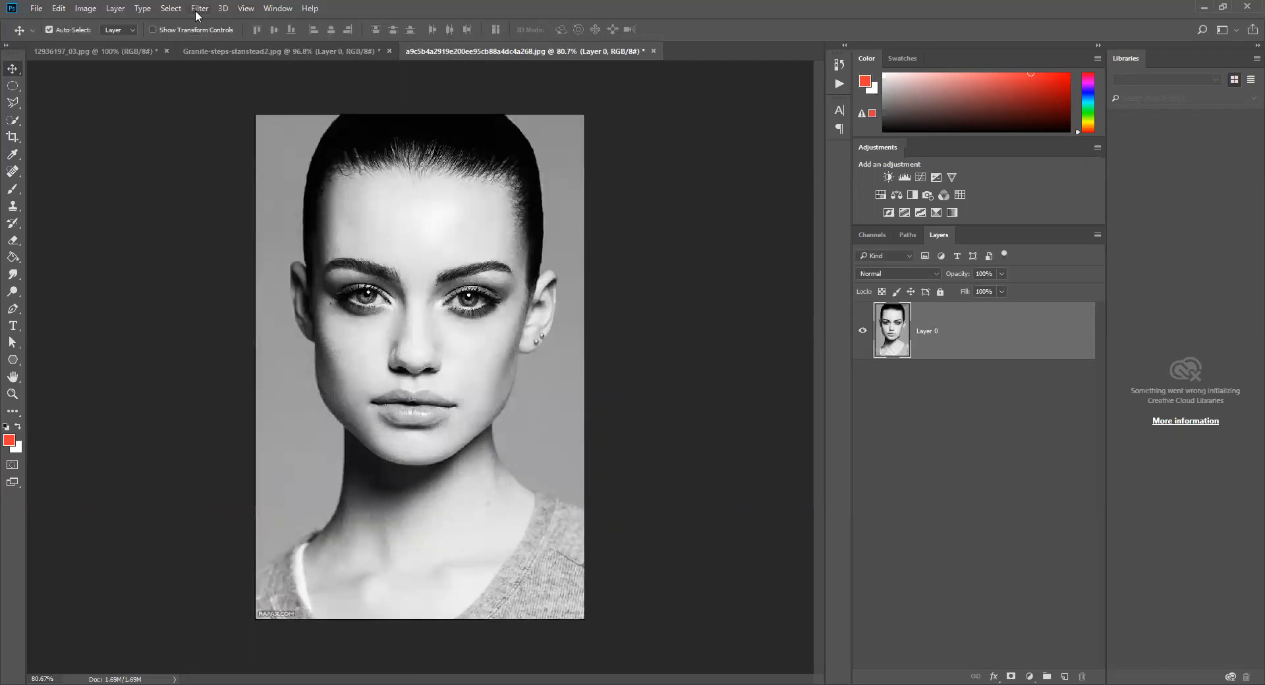
pyautogui.click(196, 8)
pyautogui.moveTo(239, 159)
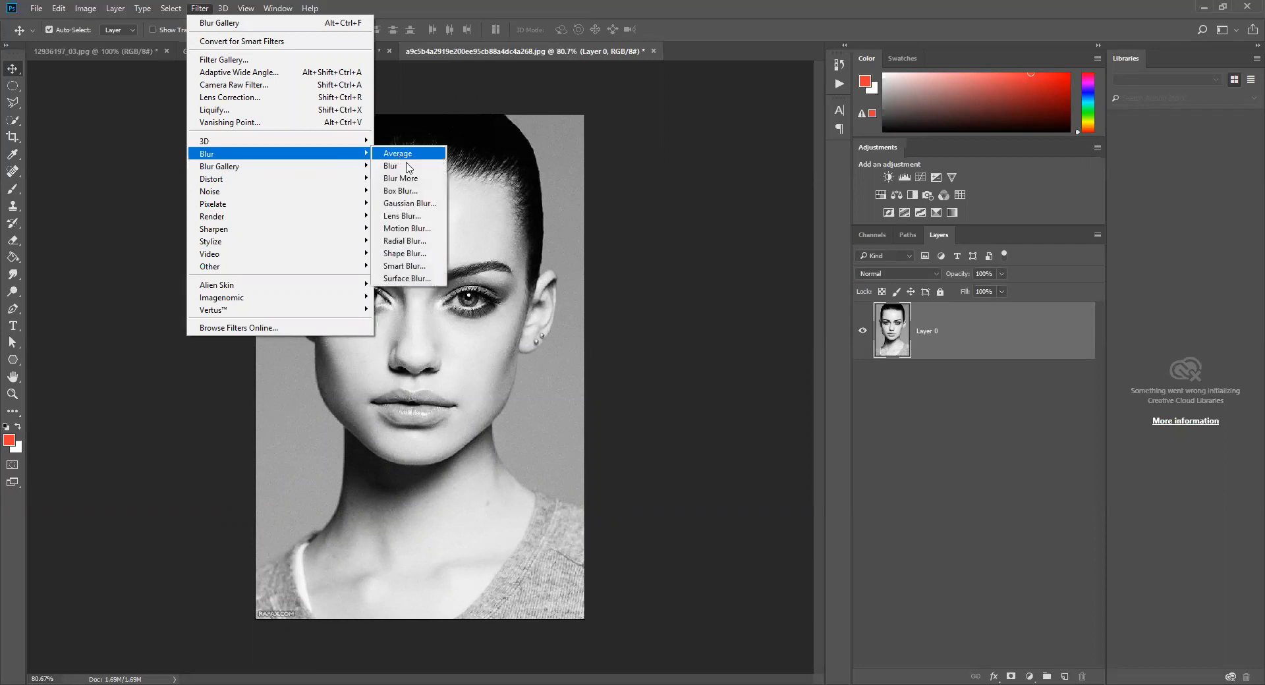
pyautogui.click(401, 204)
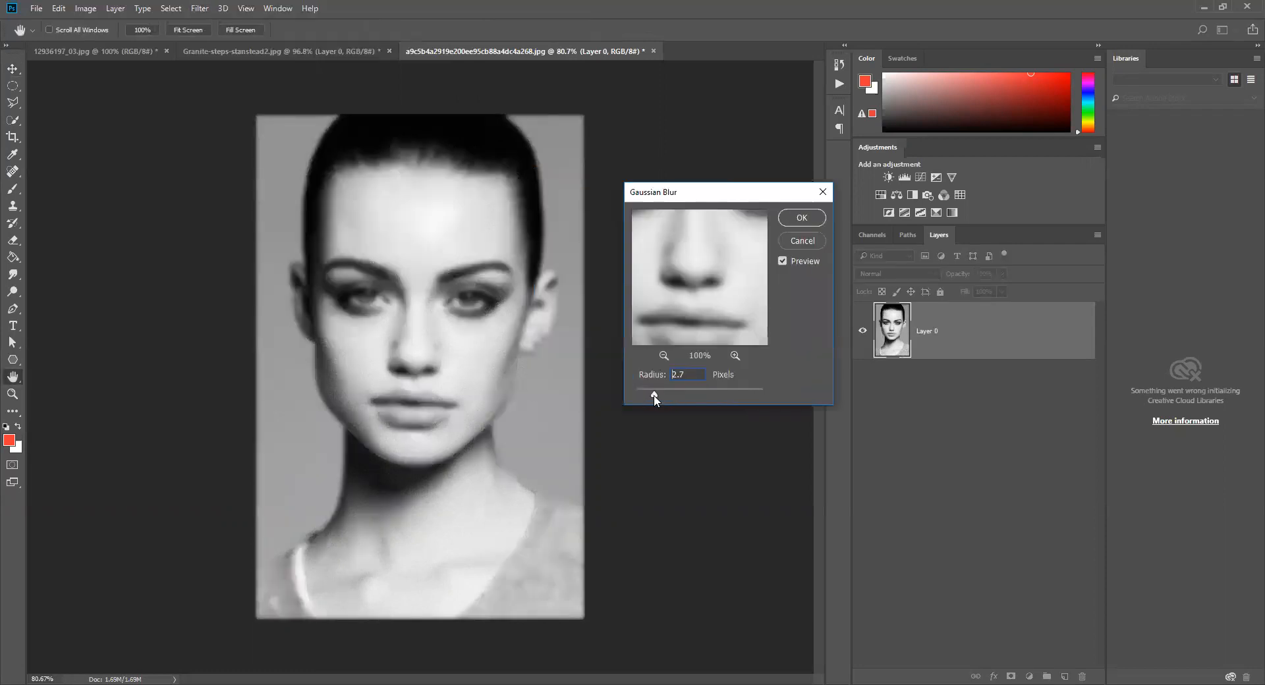
pyautogui.click(800, 244)
# - Try a Field Blur on the portrait with a hairline pin at 8 px and a chest pin at 0 px
pyautogui.click(199, 8)
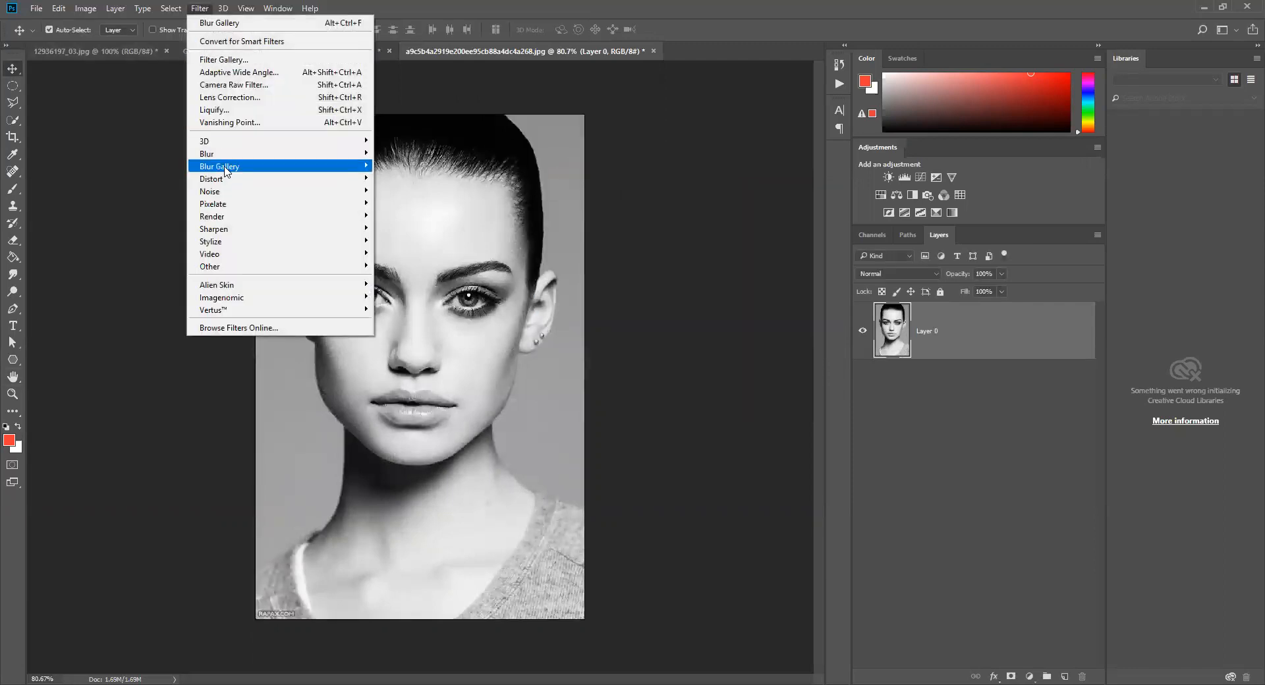
pyautogui.moveTo(235, 172)
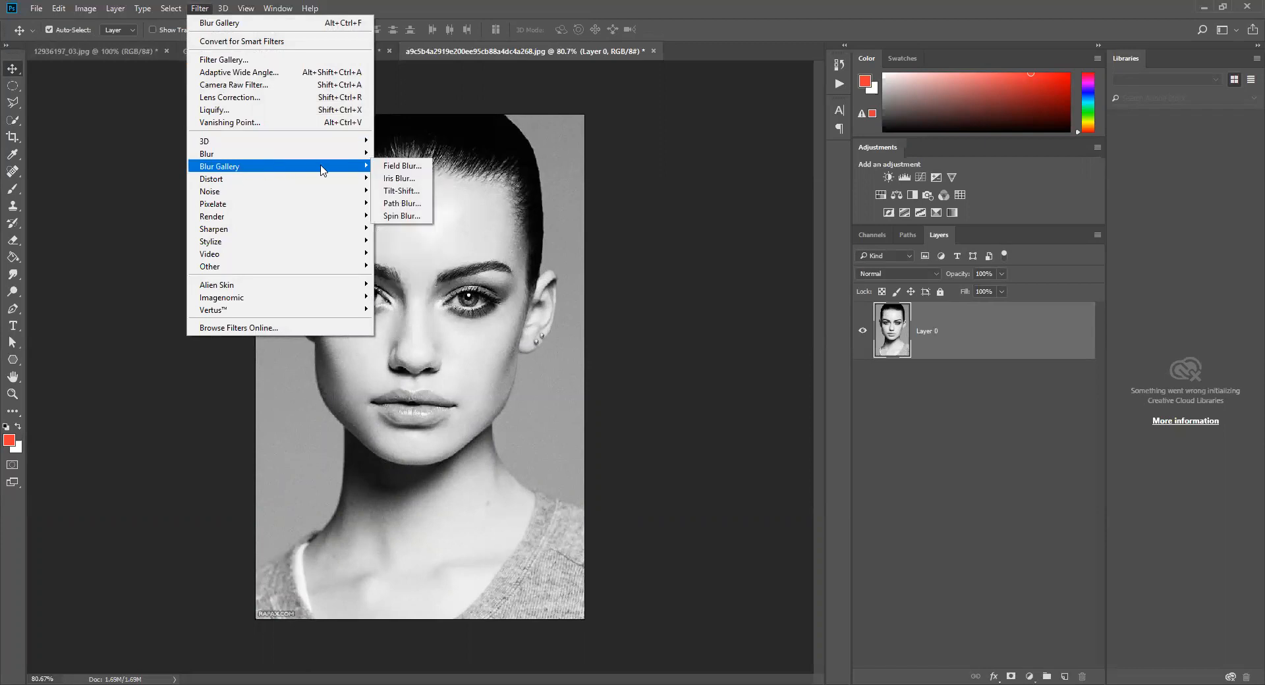
pyautogui.click(401, 168)
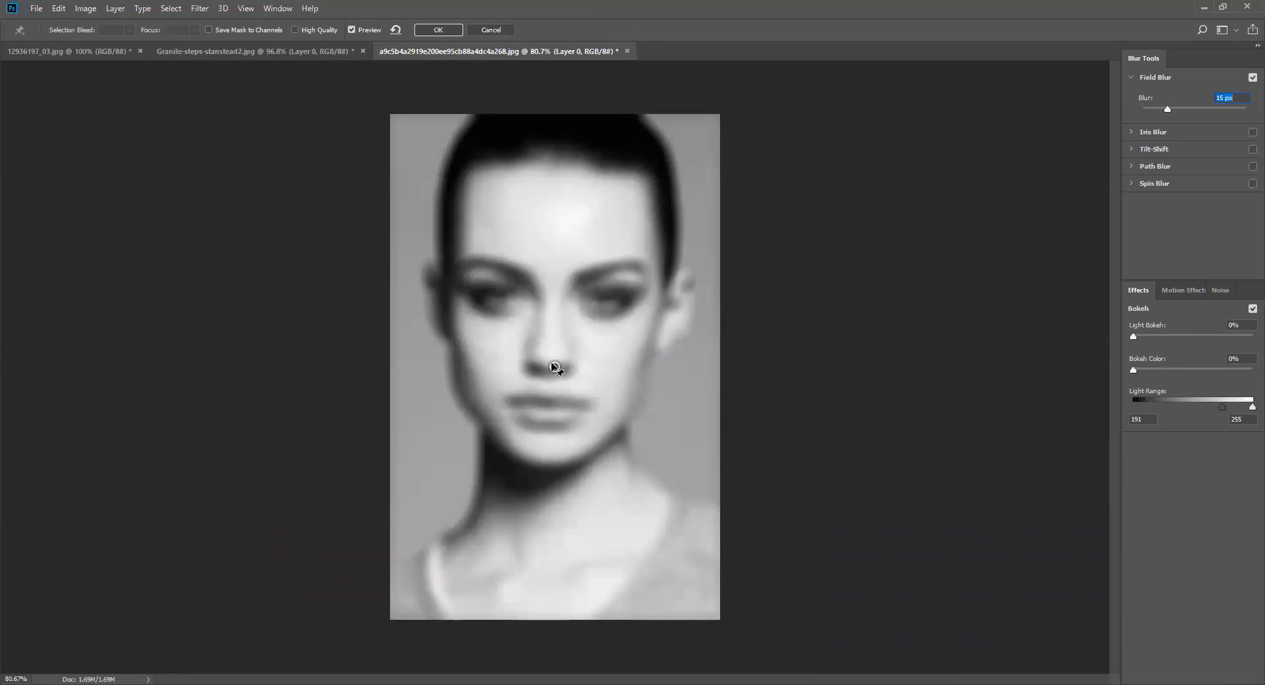
pyautogui.moveTo(555, 367); pyautogui.dragTo(550, 170)
pyautogui.moveTo(1168, 110); pyautogui.dragTo(1119, 109)
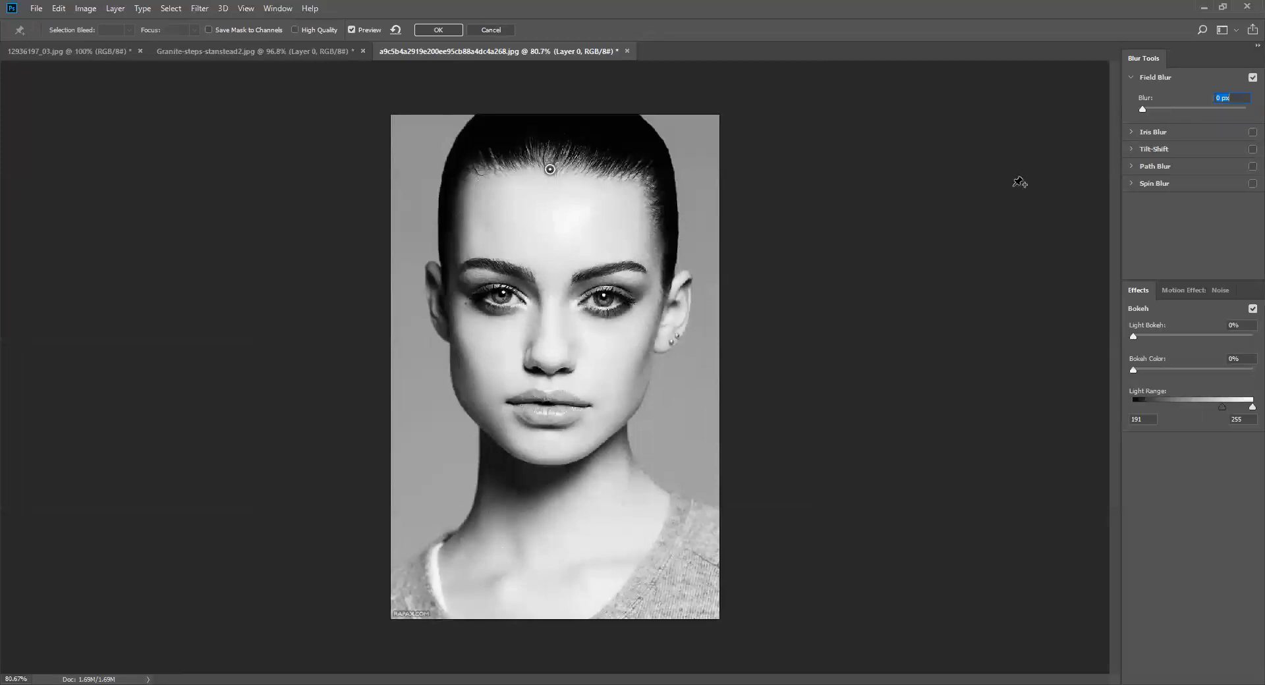
pyautogui.click(552, 598)
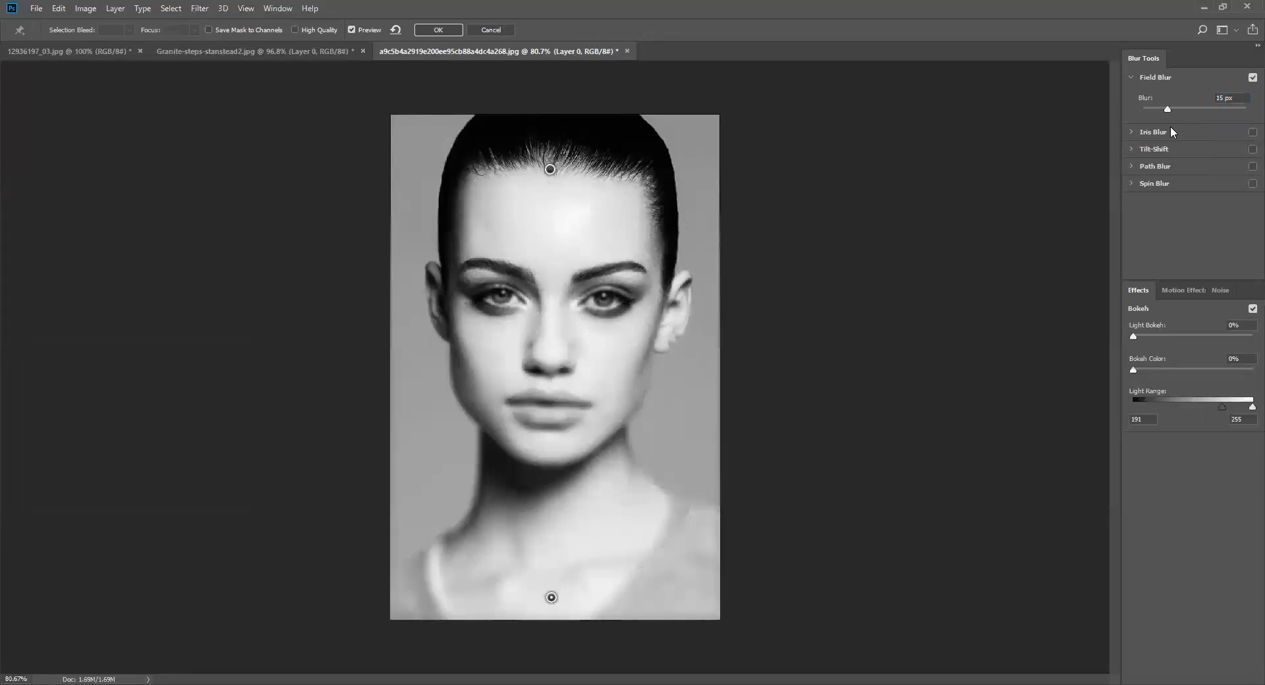
pyautogui.moveTo(1168, 109); pyautogui.dragTo(1099, 110)
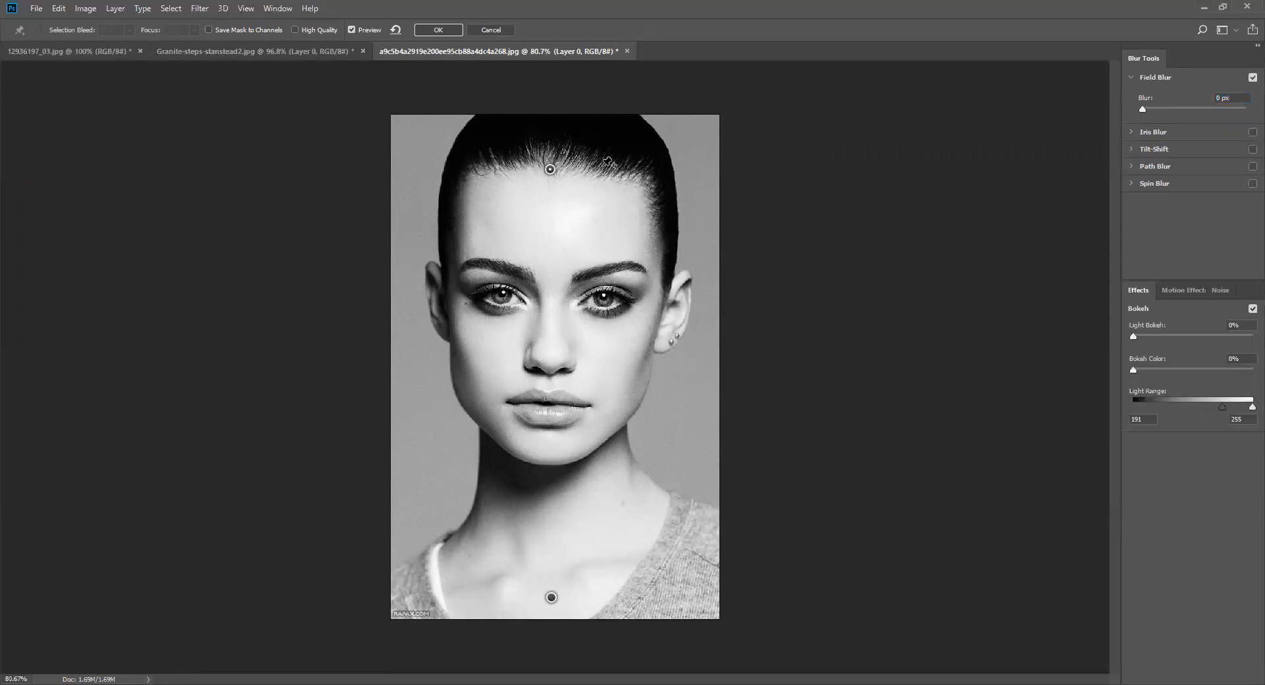
pyautogui.moveTo(1146, 115); pyautogui.dragTo(1162, 120)
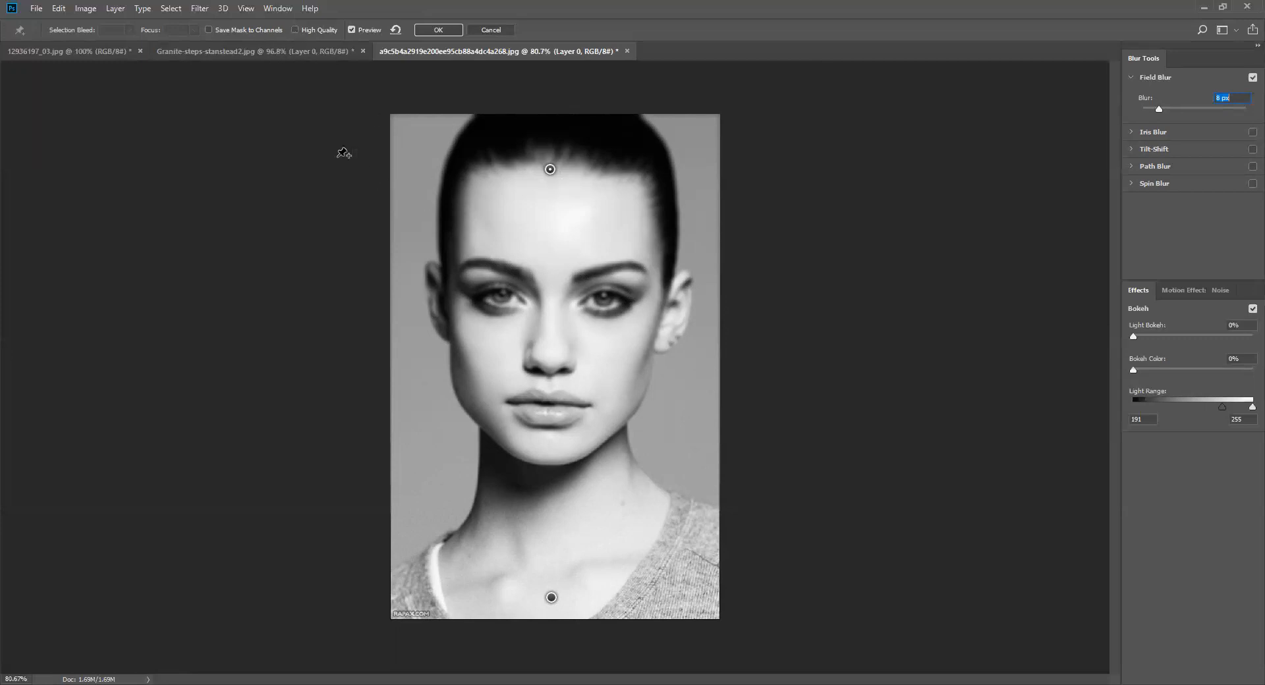
pyautogui.click(439, 30)
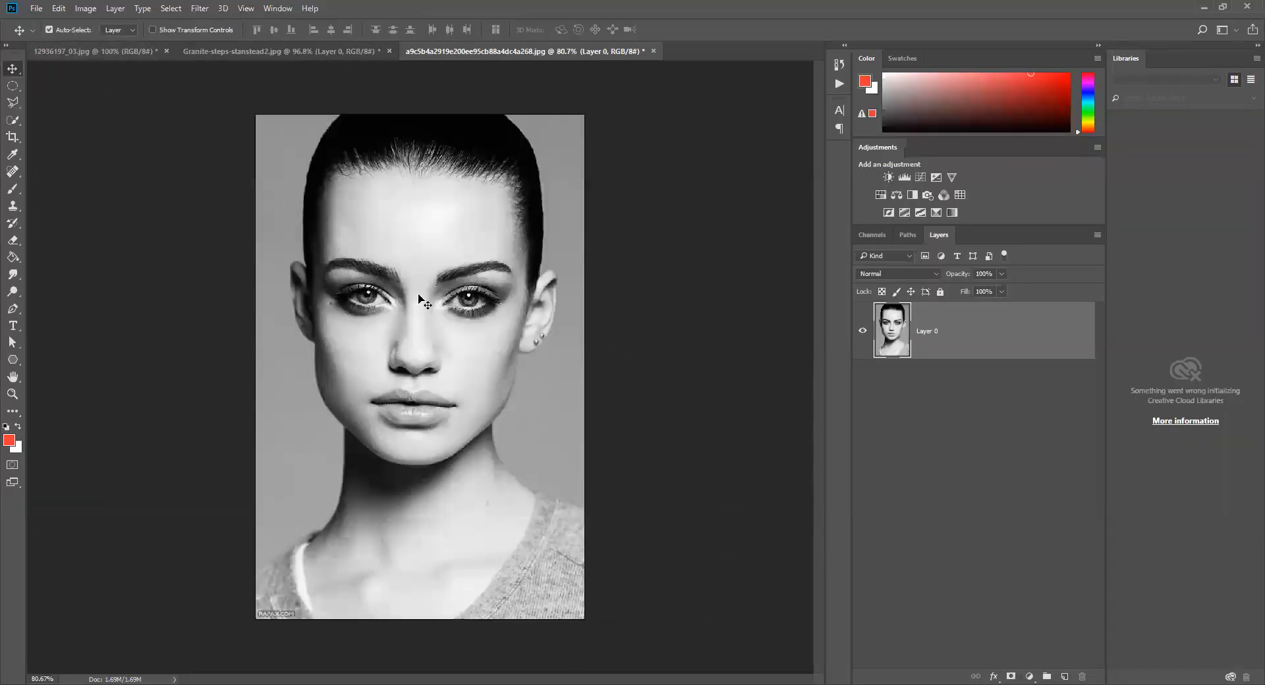
# - Copy the painting from 12936197_03.jpg into the portrait document as a new layer above the woman's photo
pyautogui.click(77, 51)
pyautogui.moveTo(354, 232); pyautogui.dragTo(471, 310)
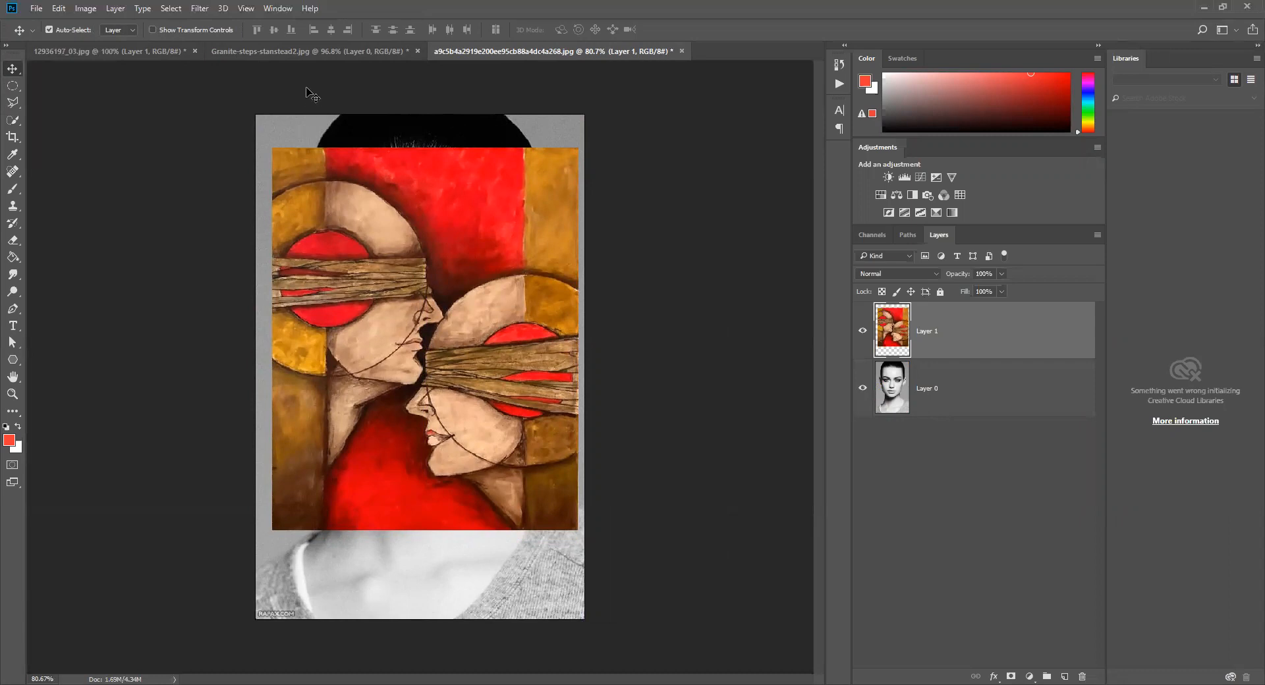
pyautogui.click(308, 53)
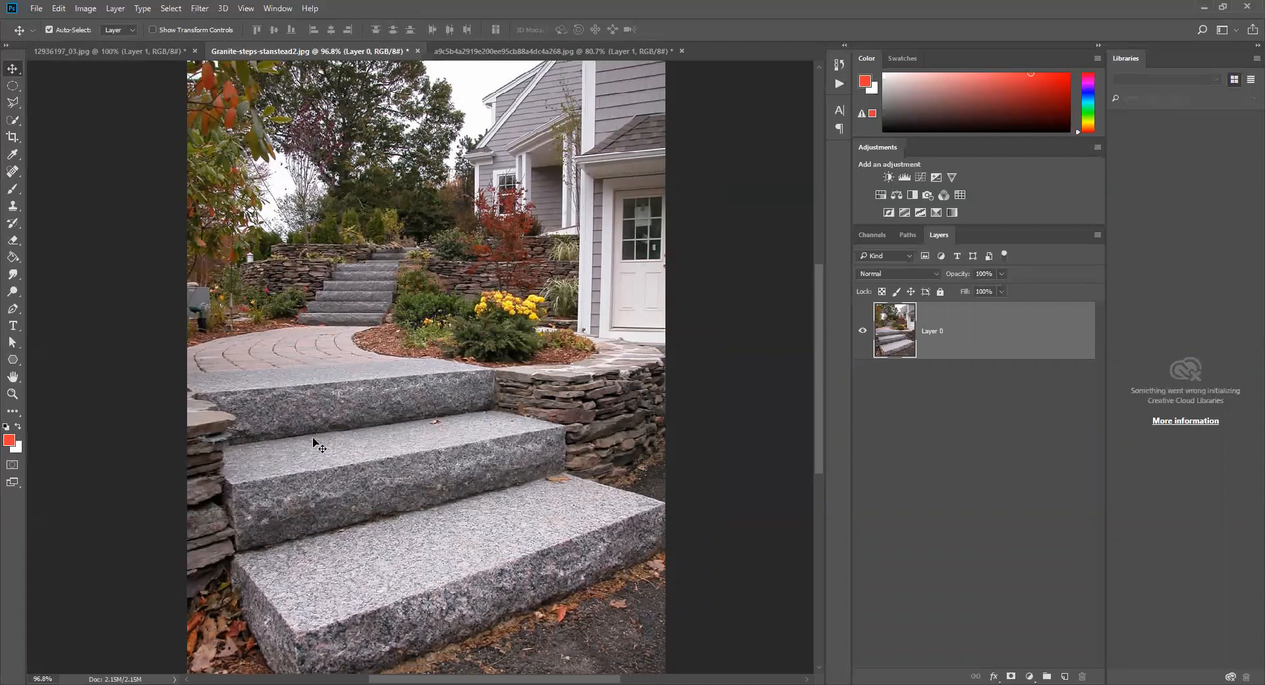
pyautogui.click(505, 52)
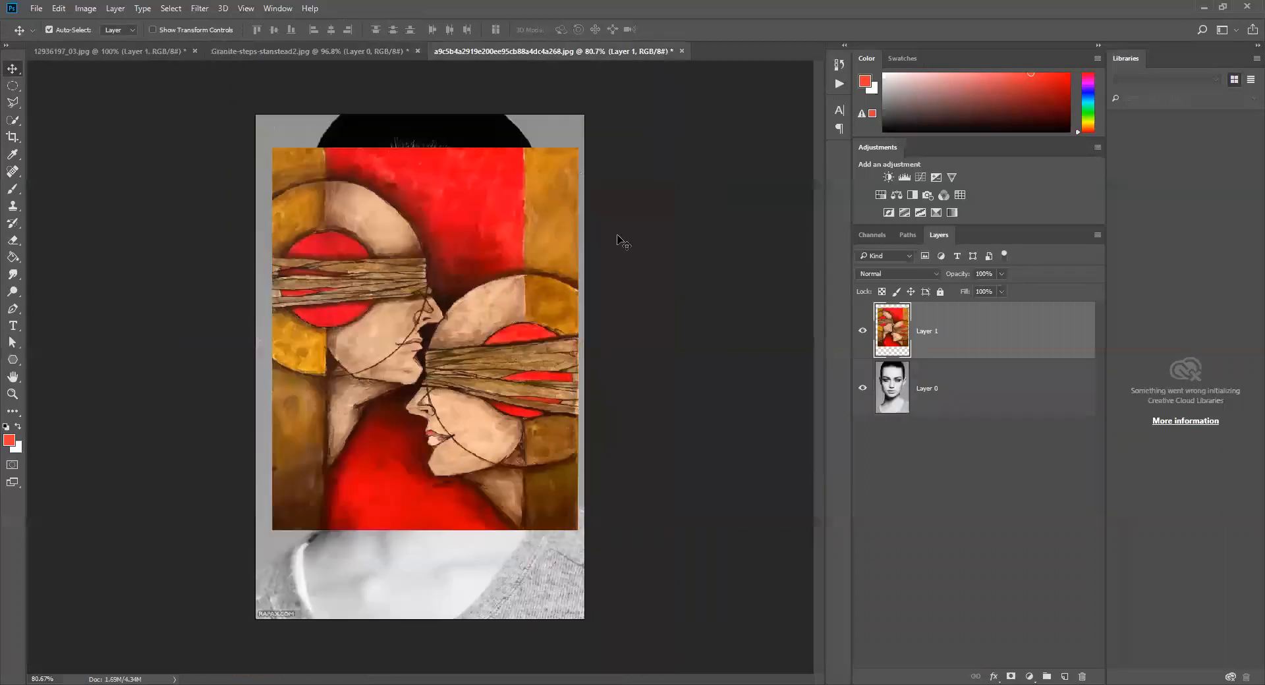
# - Shift the painting slightly upward over the face while it is at 51% opacity, and restore its opacity to 100%
pyautogui.click(1002, 273)
pyautogui.moveTo(1005, 288); pyautogui.dragTo(971, 288)
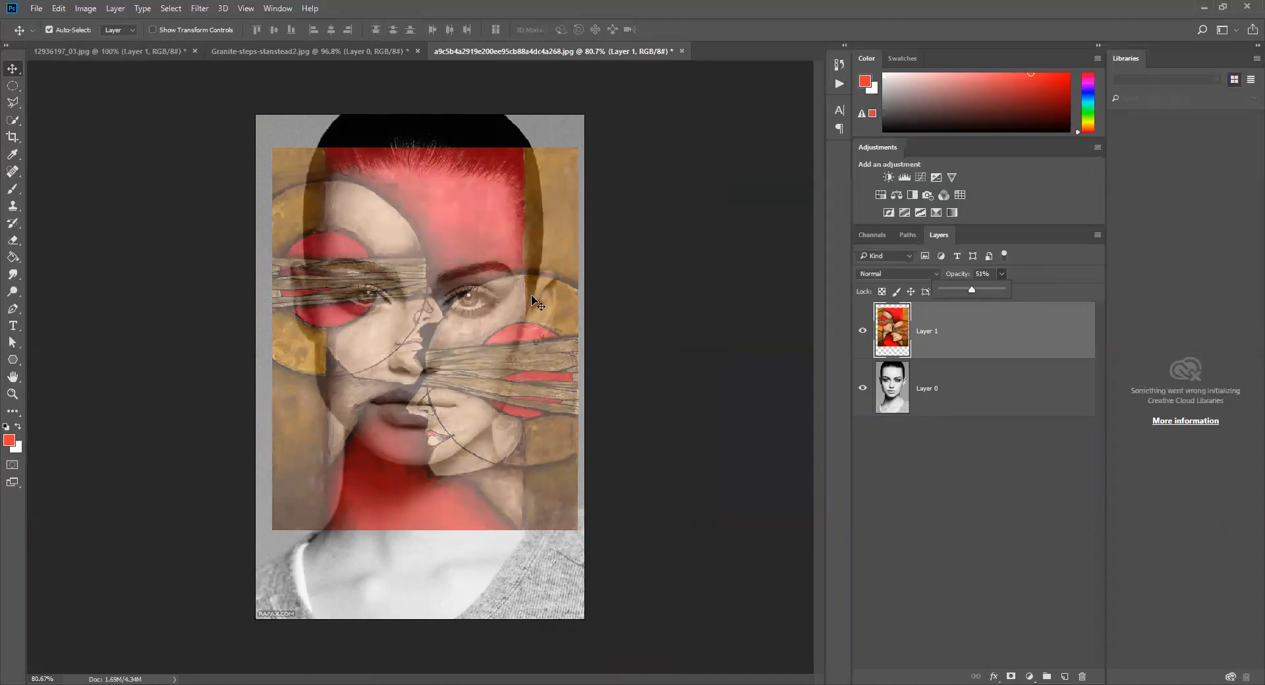
pyautogui.moveTo(556, 226); pyautogui.dragTo(556, 205)
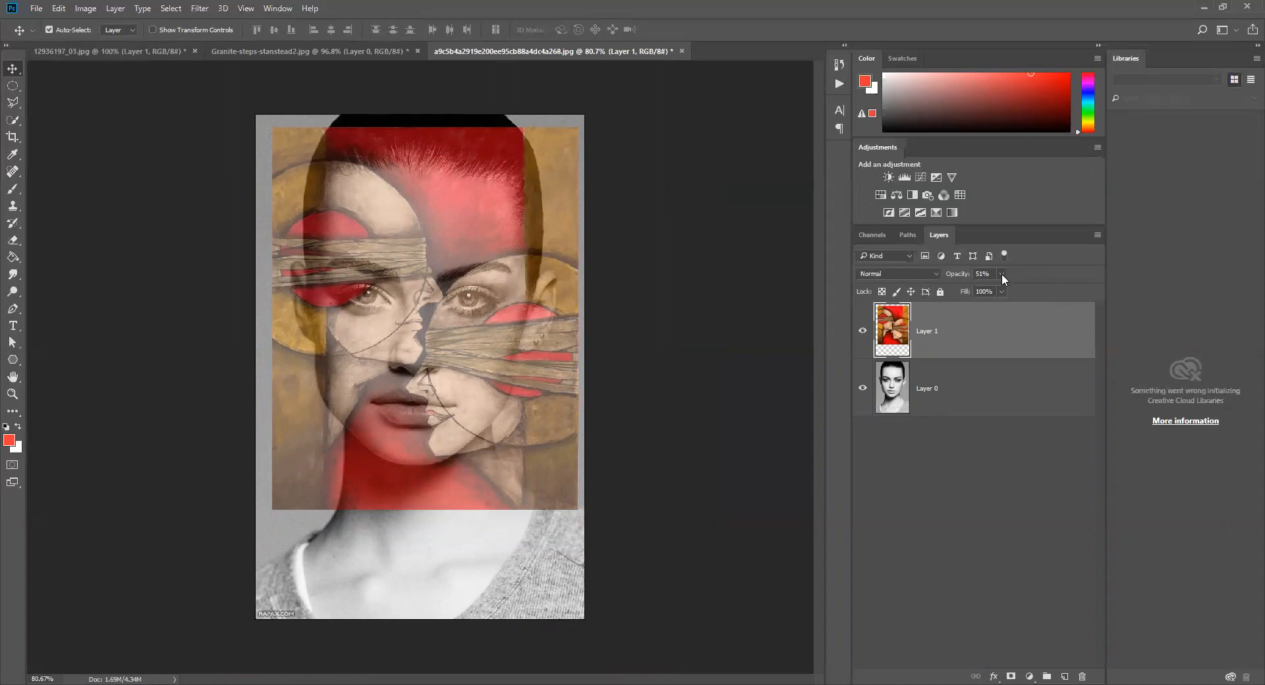
pyautogui.moveTo(1002, 272); pyautogui.dragTo(1110, 263)
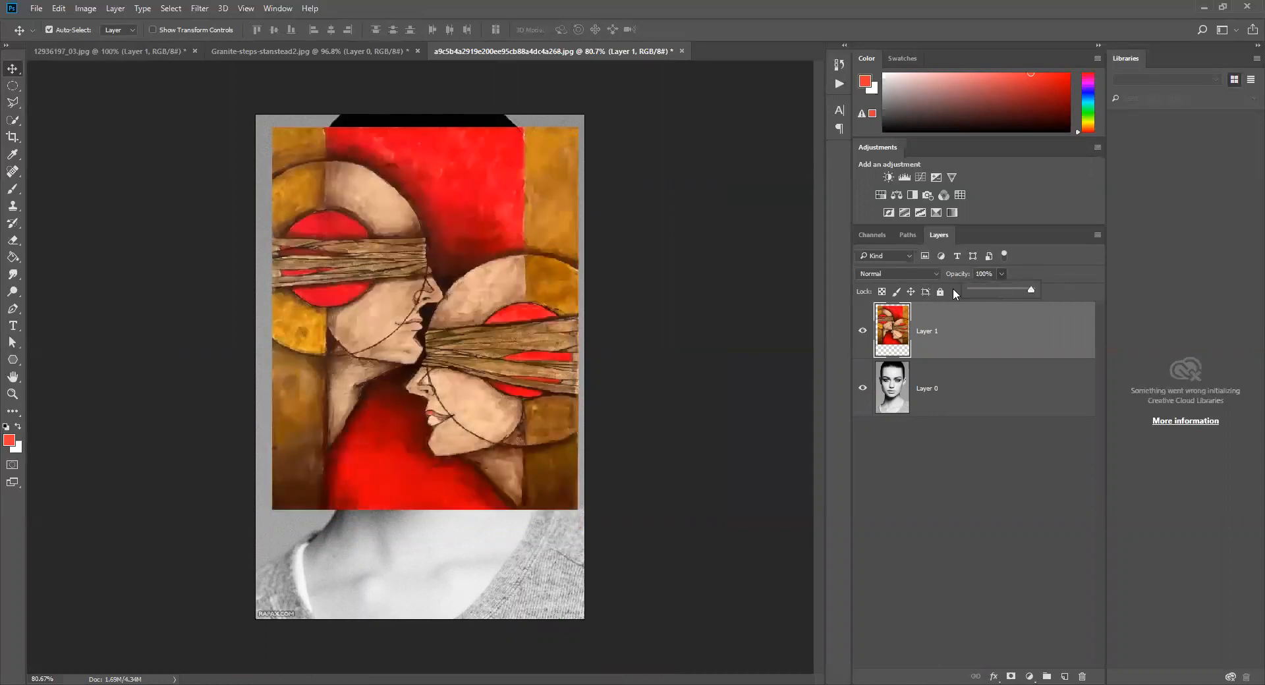
# - Hide the painting layer and make the portrait layer active
pyautogui.click(863, 334)
pyautogui.click(889, 388)
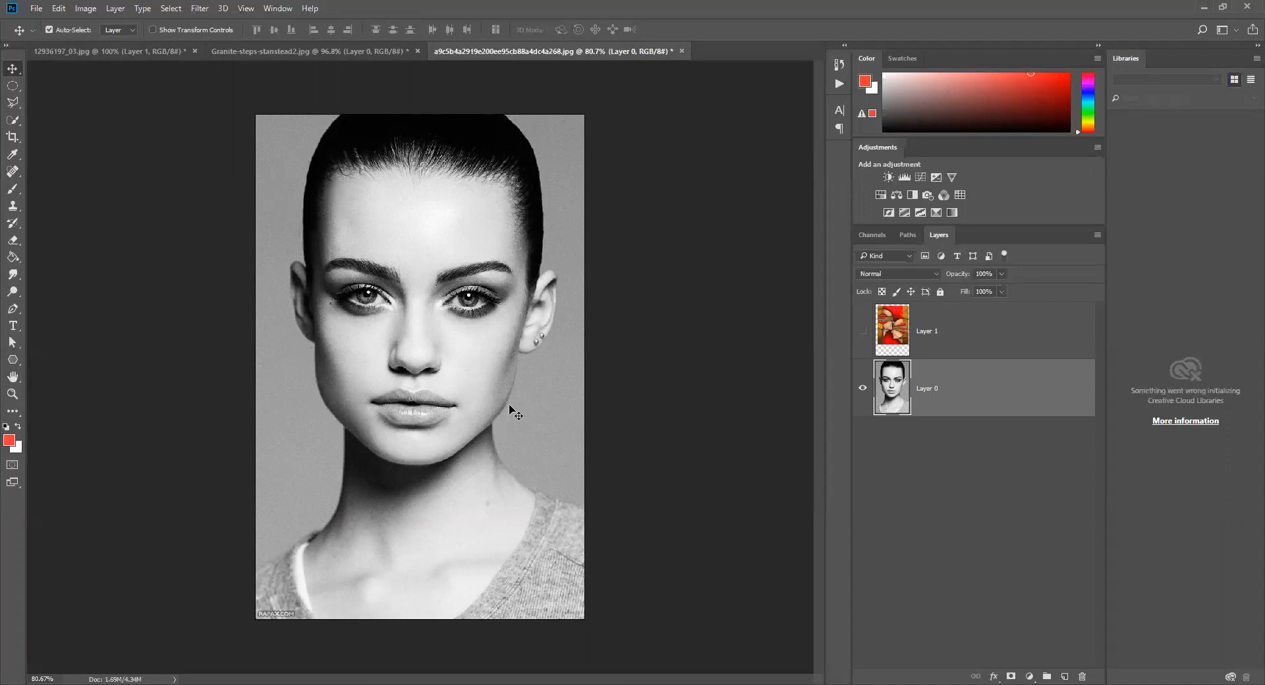
pyautogui.click(863, 331)
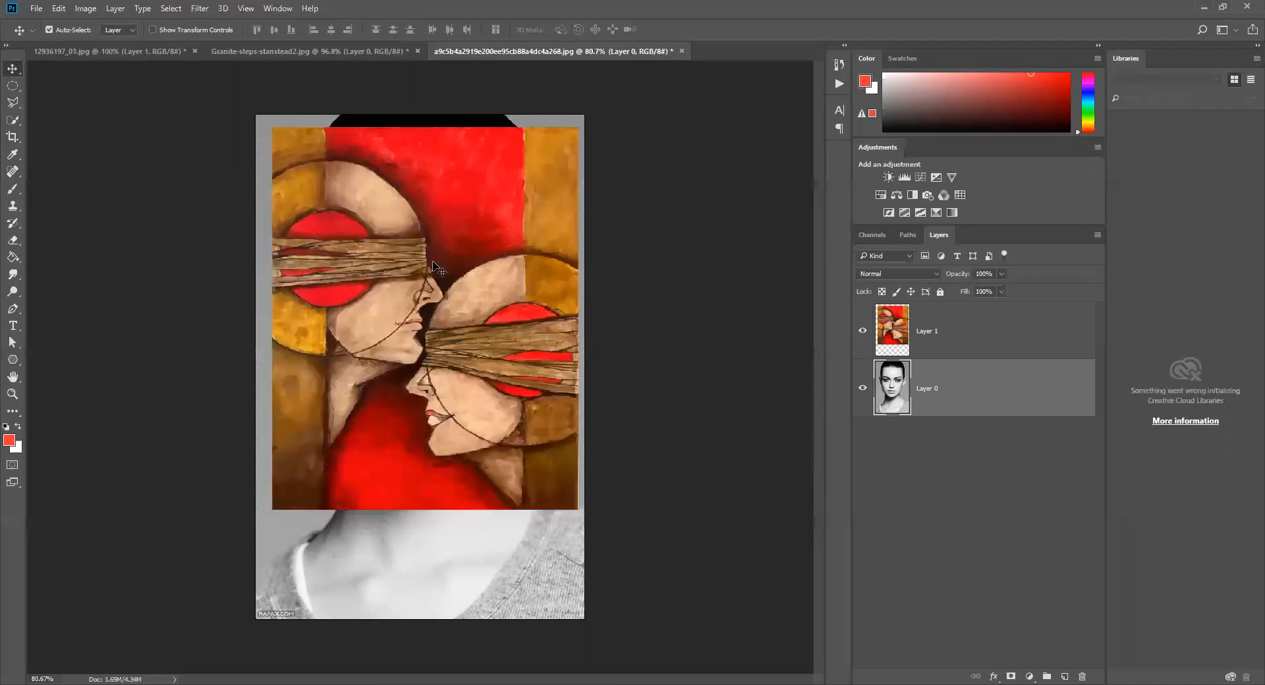
pyautogui.click(864, 331)
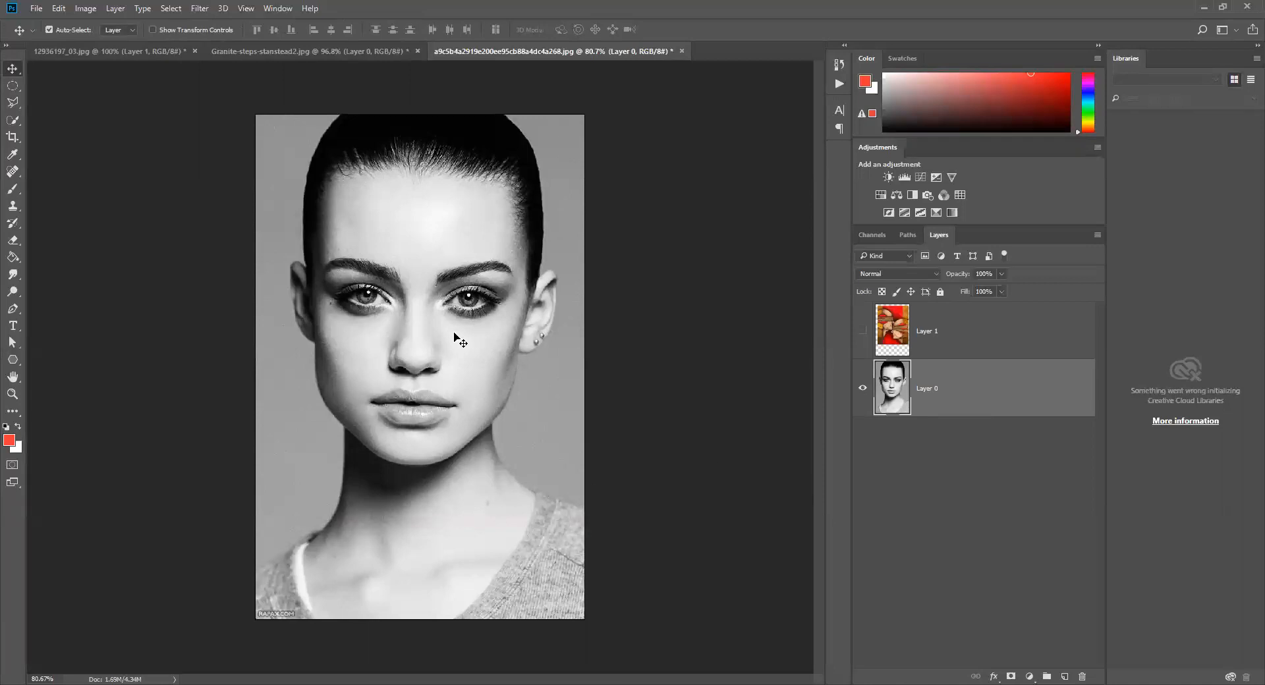
# - Select the woman's whole head with Quick Selection, copy it to a new layer, and hide the original portrait layer
pyautogui.click(14, 122)
pyautogui.click(15, 122)
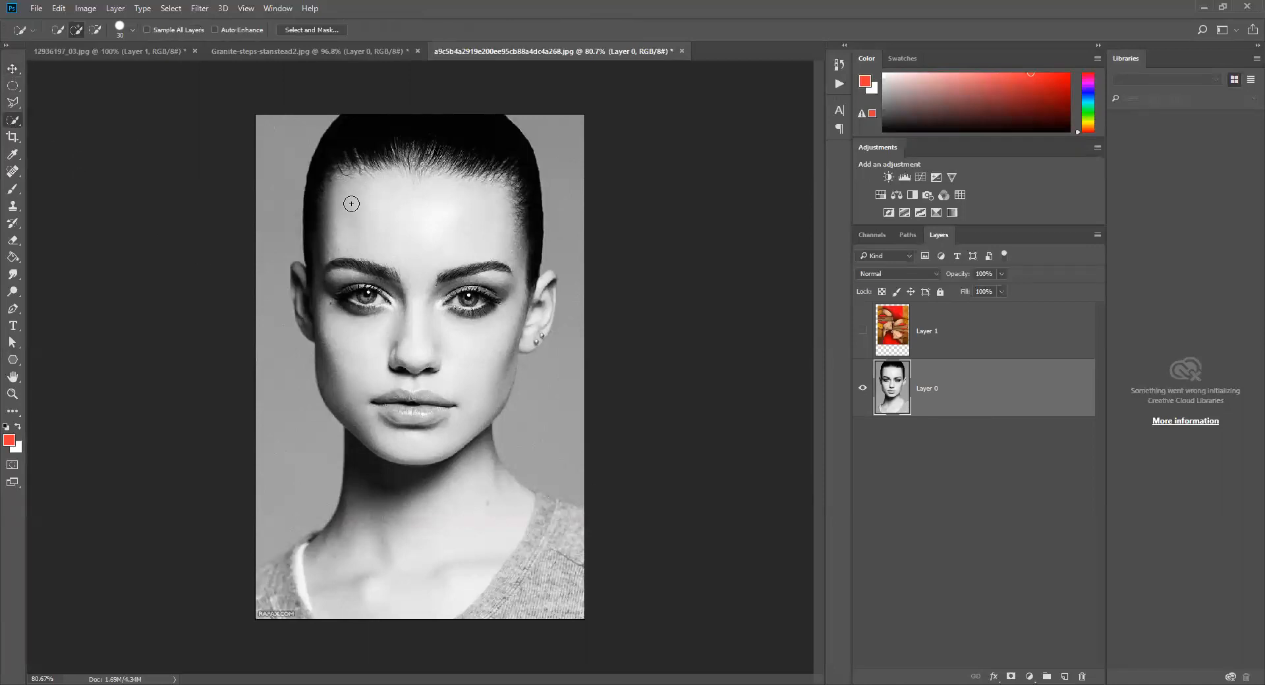
pyautogui.moveTo(360, 197)
pyautogui.mouseDown()
pyautogui.moveTo(441, 192)
pyautogui.moveTo(475, 206)
pyautogui.moveTo(487, 283)
pyautogui.moveTo(456, 399)
pyautogui.mouseUp()
pyautogui.hotkey('ctrl', 'j')
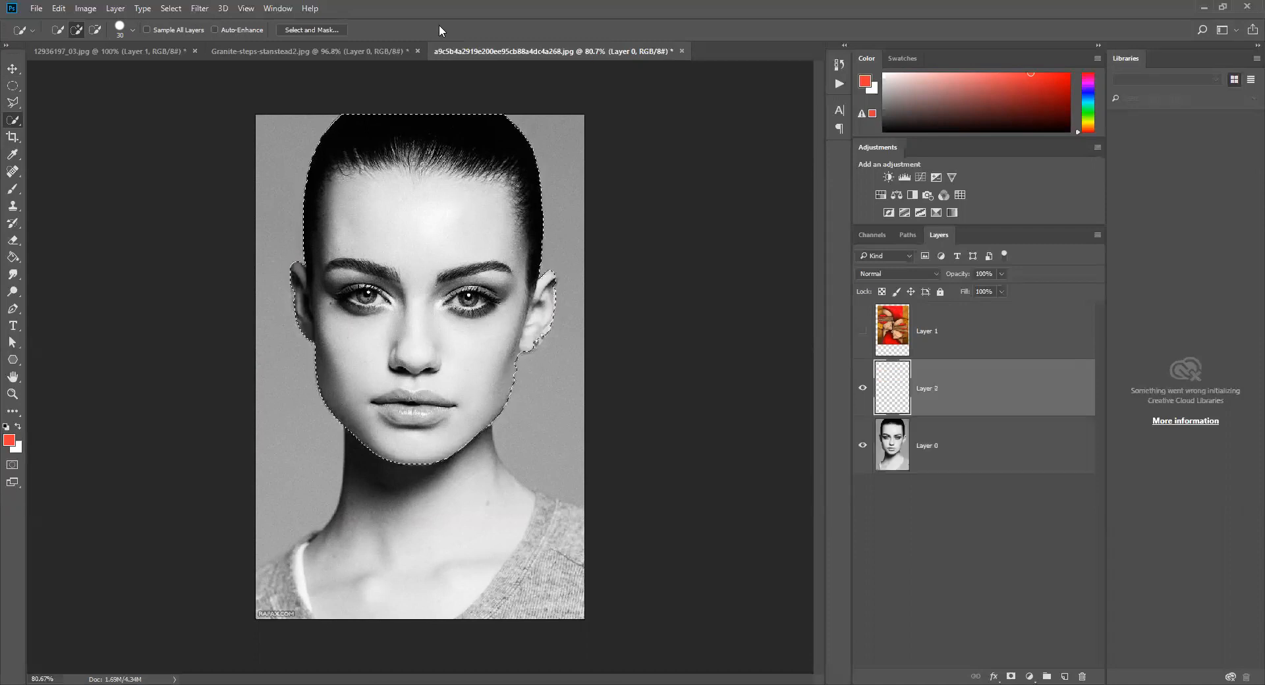
pyautogui.click(863, 446)
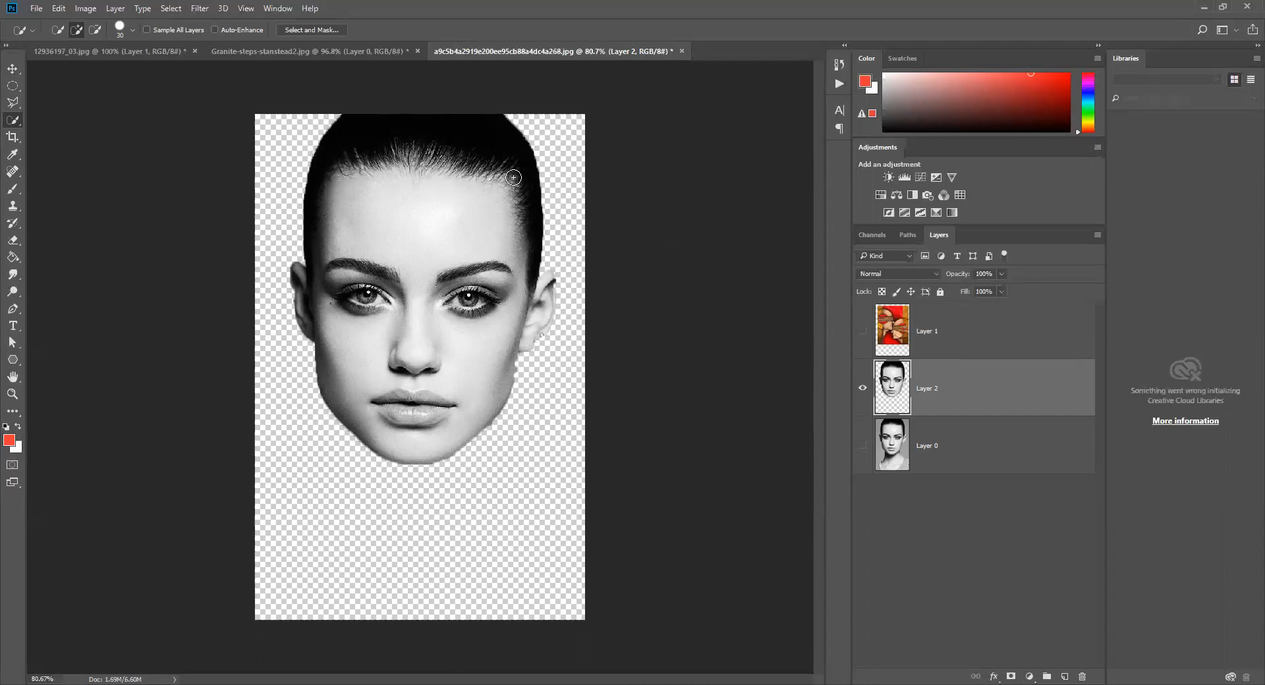
# - Select the dark hair on the cut-out head, leaving out the face and ears, delete it, and deselect
pyautogui.moveTo(302, 119)
pyautogui.mouseDown()
pyautogui.moveTo(440, 117)
pyautogui.moveTo(508, 133)
pyautogui.moveTo(540, 173)
pyautogui.moveTo(550, 248)
pyautogui.mouseUp()
pyautogui.moveTo(306, 169)
pyautogui.mouseDown()
pyautogui.moveTo(301, 256)
pyautogui.moveTo(287, 264)
pyautogui.mouseUp()
pyautogui.press('alt')
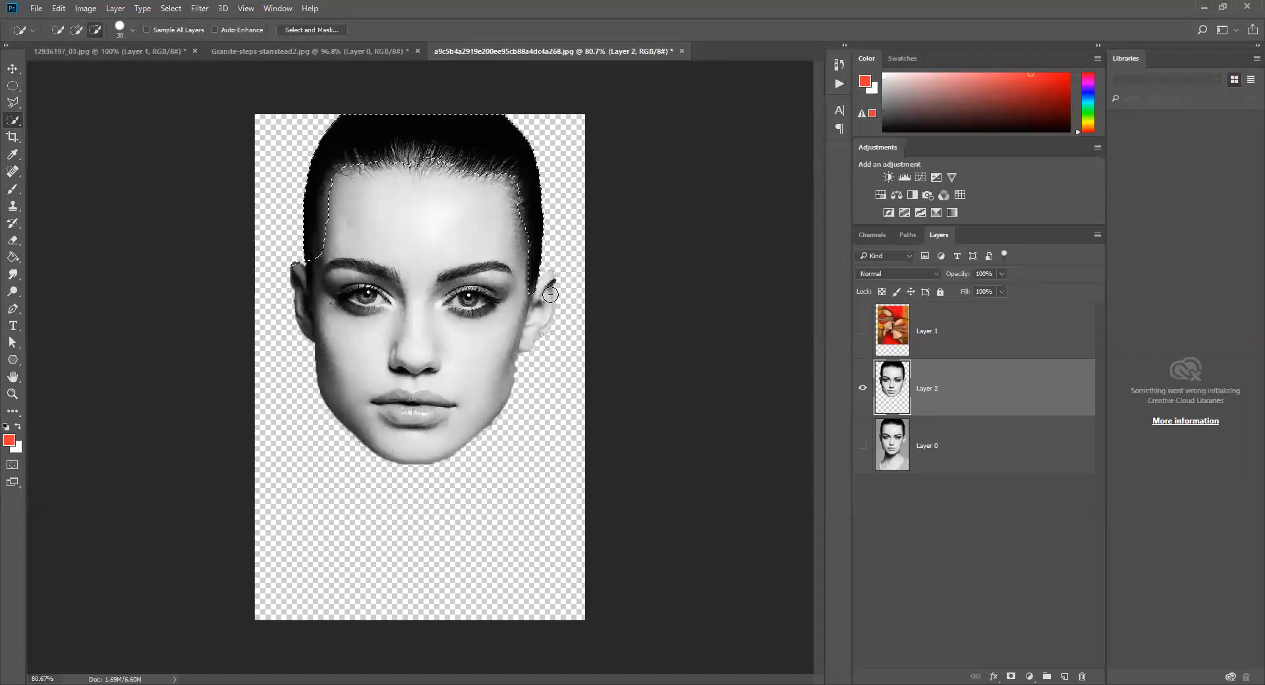
pyautogui.press('alt')
pyautogui.moveTo(411, 166); pyautogui.dragTo(429, 156)
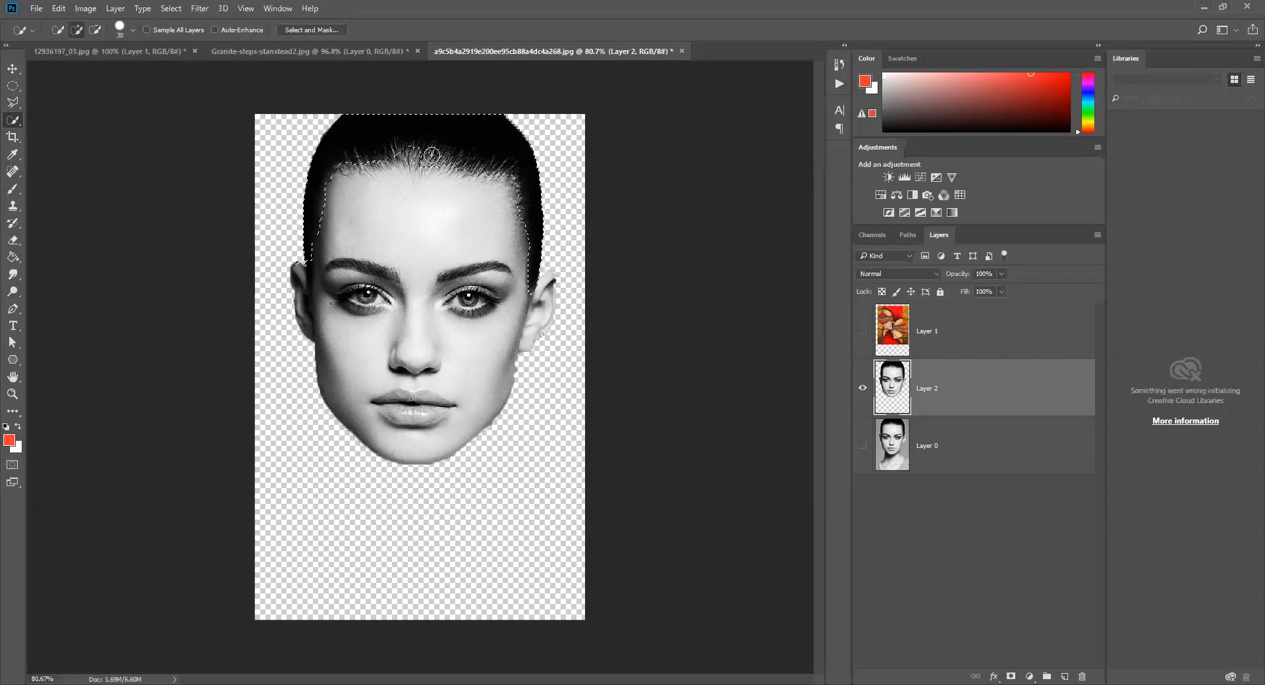
pyautogui.press('alt')
pyautogui.press('Delete')
pyautogui.hotkey('ctrl', 'd')
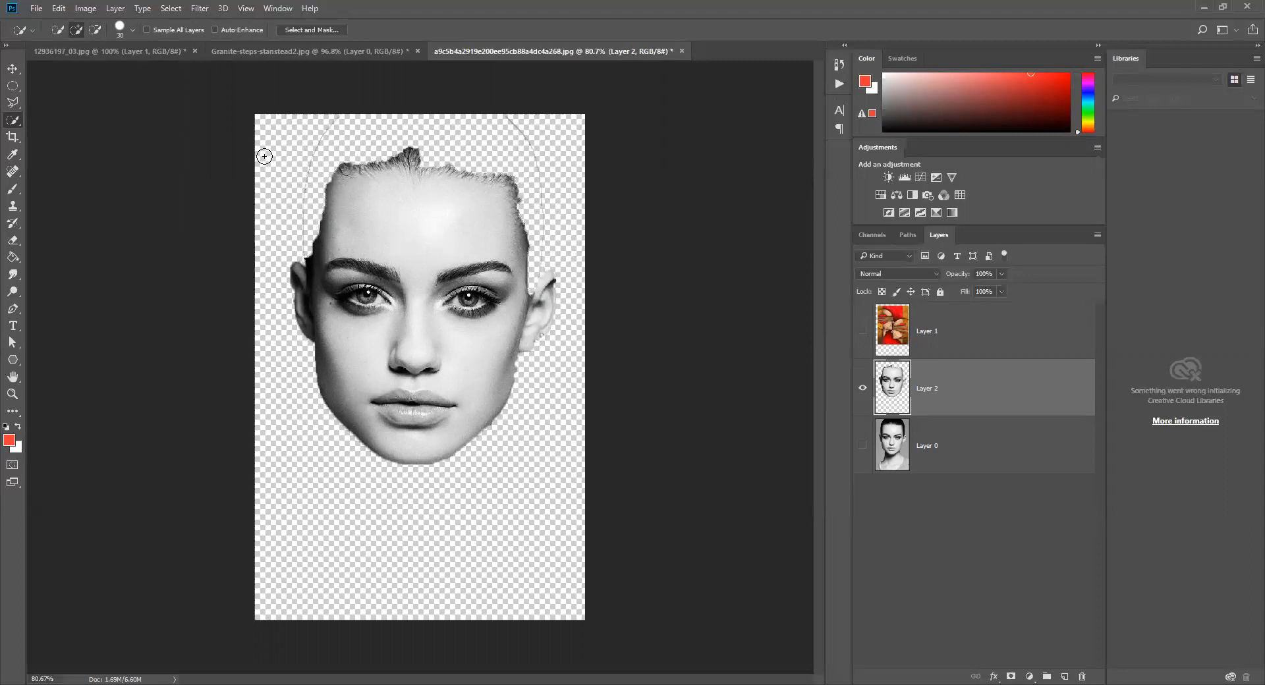
# - Erase the leftover hair outline around both sides of the cut-out head with the Eraser
pyautogui.press('e')
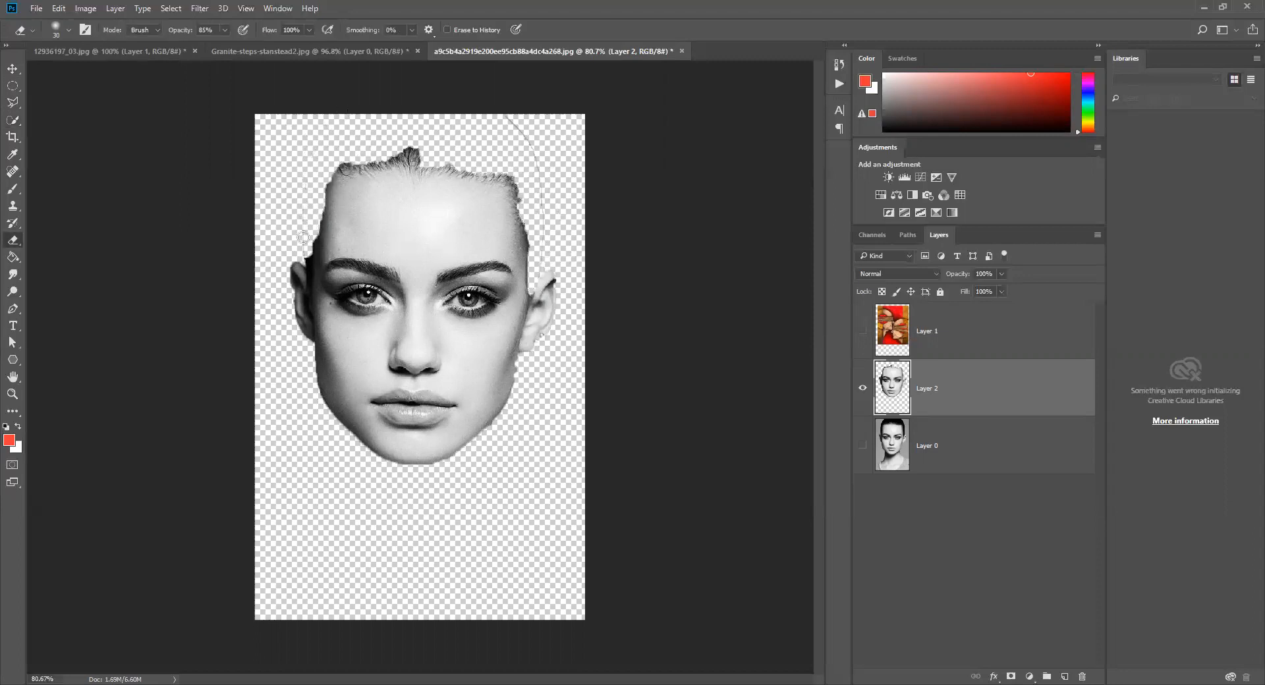
pyautogui.moveTo(302, 255); pyautogui.dragTo(315, 173)
pyautogui.moveTo(515, 131)
pyautogui.mouseDown()
pyautogui.moveTo(536, 180)
pyautogui.moveTo(539, 253)
pyautogui.mouseUp()
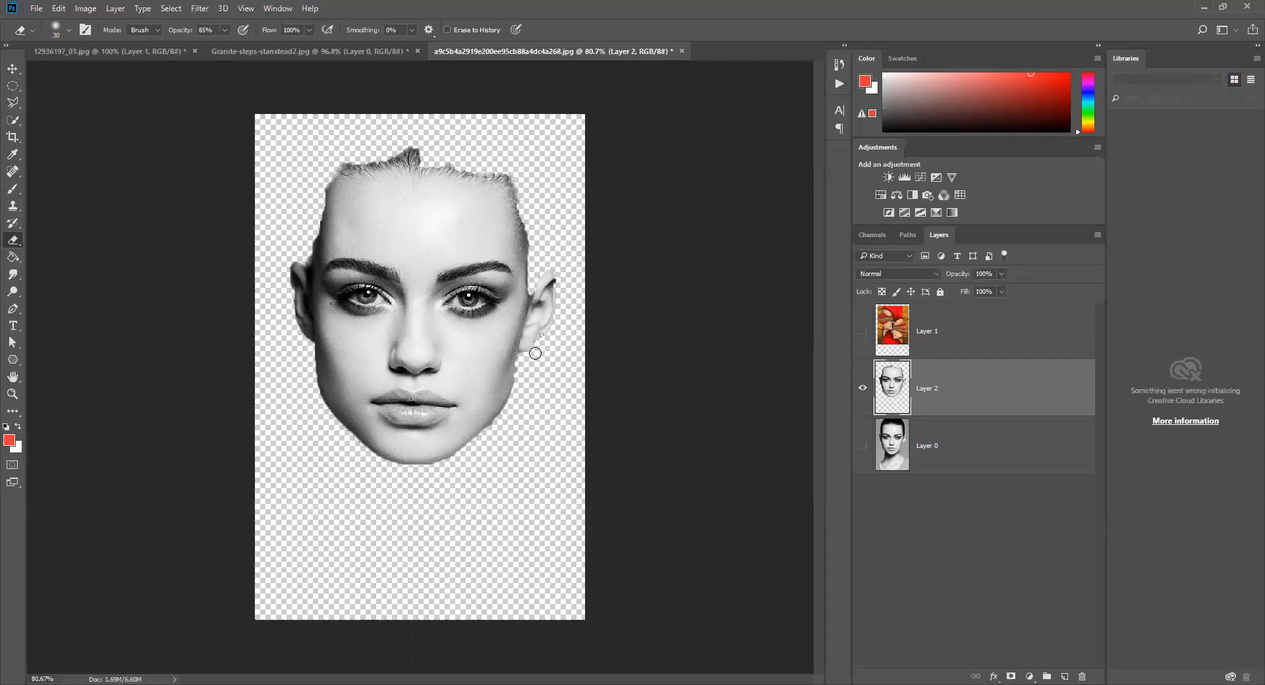
# - Show the painting layer above the cut-out head and set its blend mode to Multiply, leaving nothing selected
pyautogui.scroll(4, 532, 372)
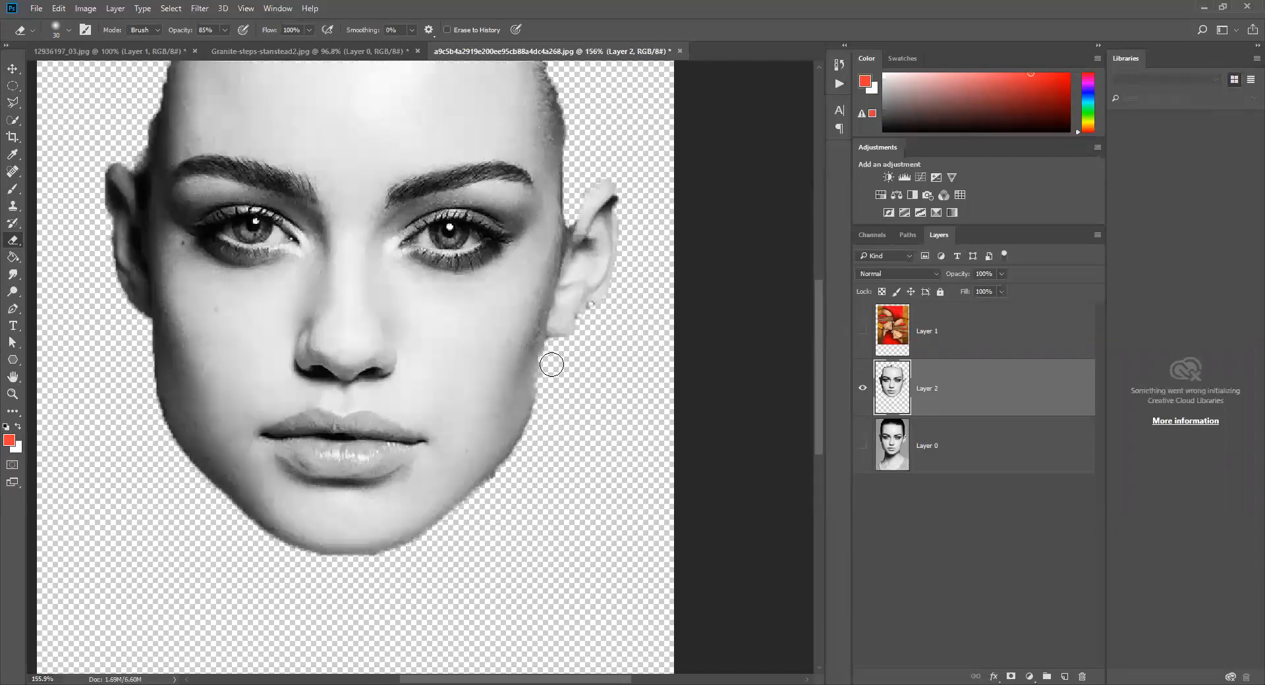
pyautogui.scroll(-4, 579, 319)
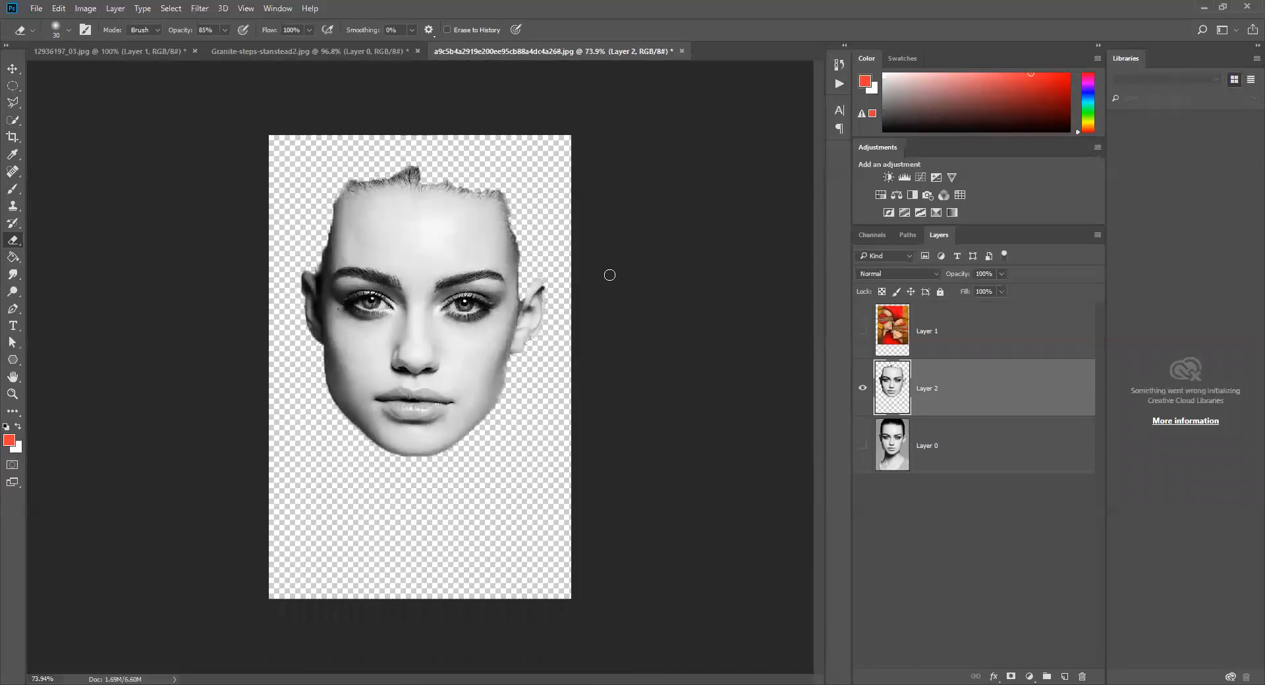
pyautogui.keyDown('ctrl'); pyautogui.click(894, 387); pyautogui.keyUp('ctrl')
pyautogui.click(941, 330)
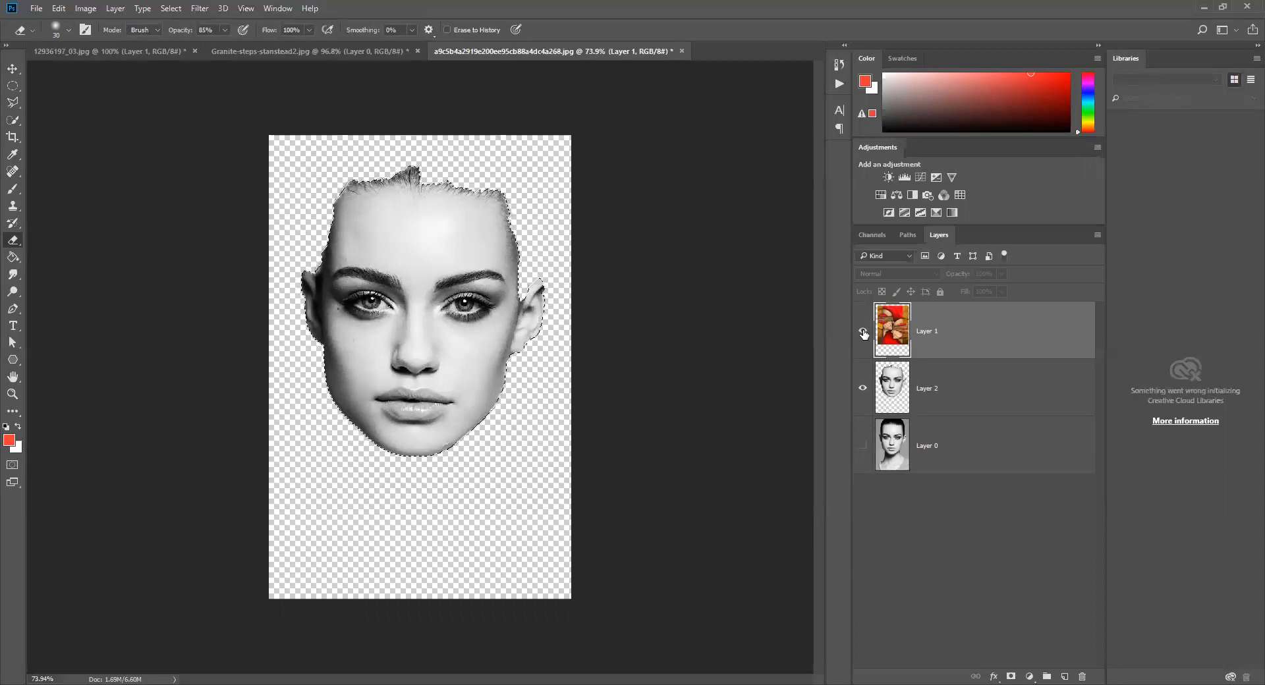
pyautogui.click(863, 331)
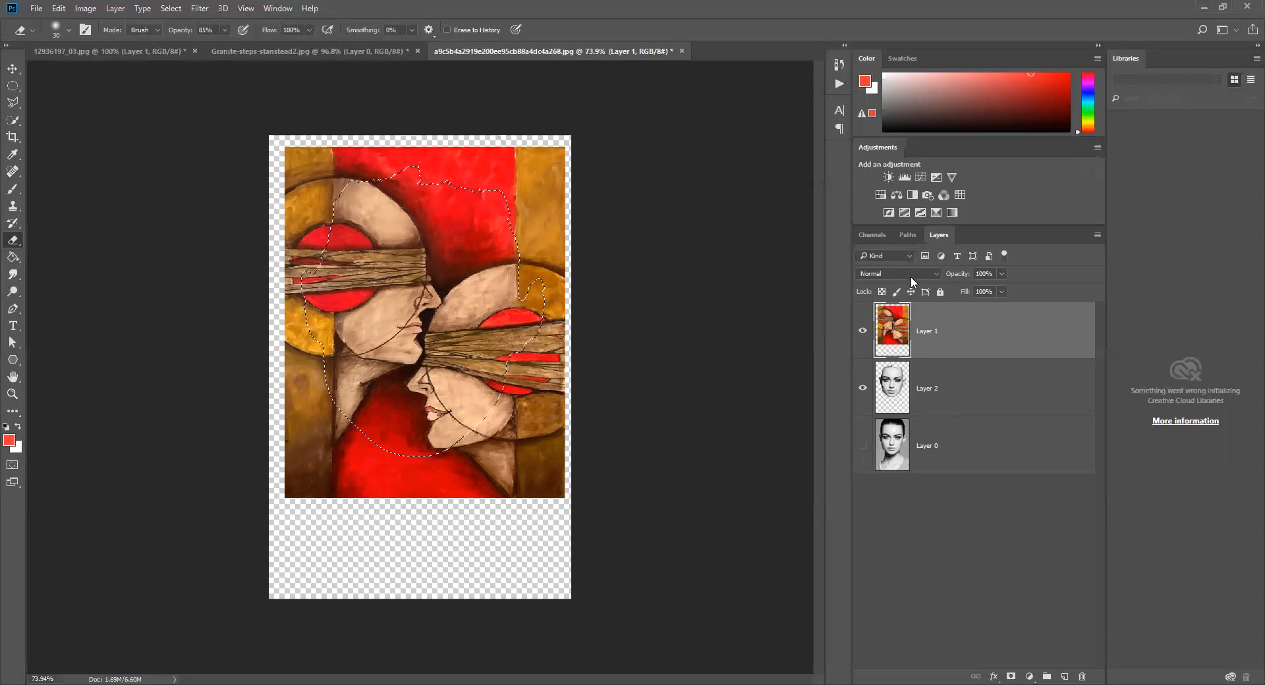
pyautogui.click(911, 275)
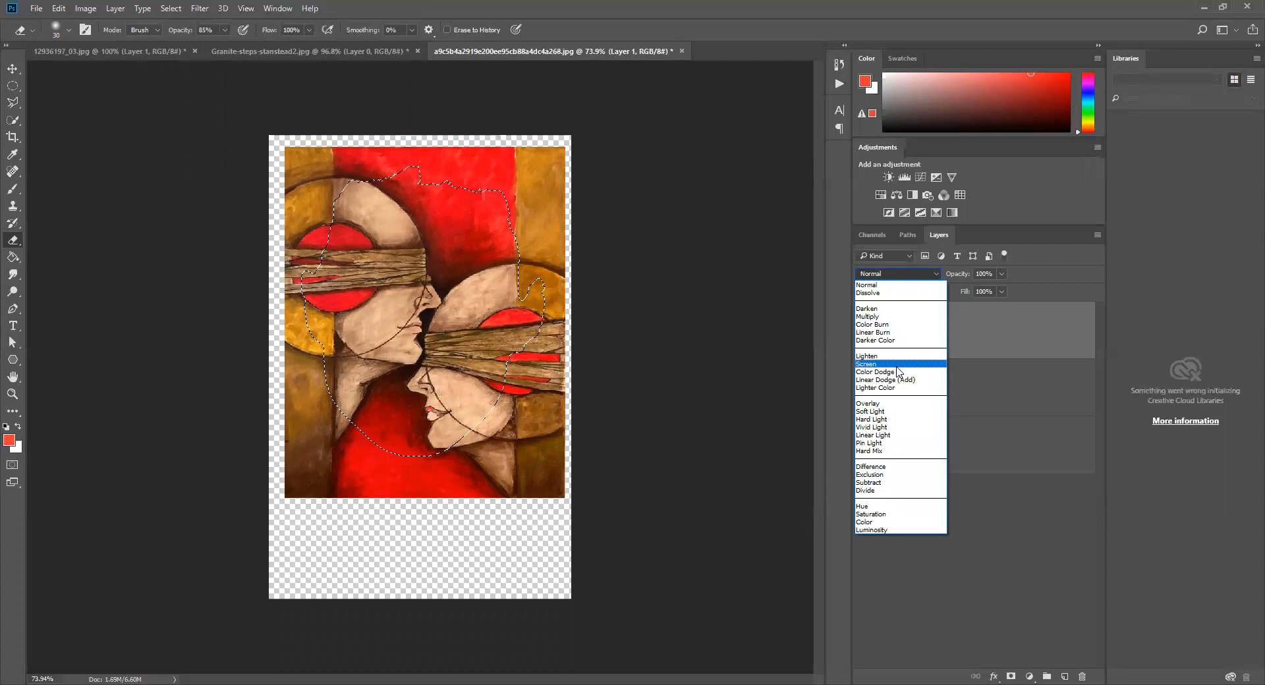
pyautogui.click(895, 317)
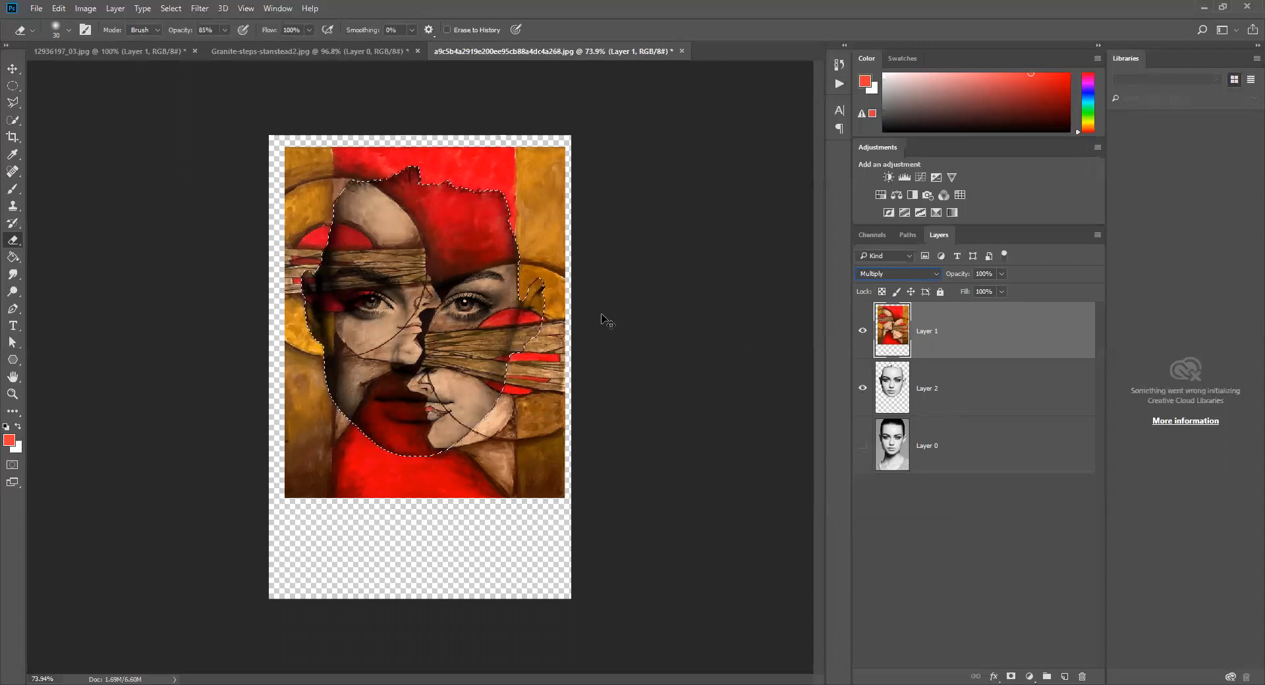
pyautogui.click(15, 68)
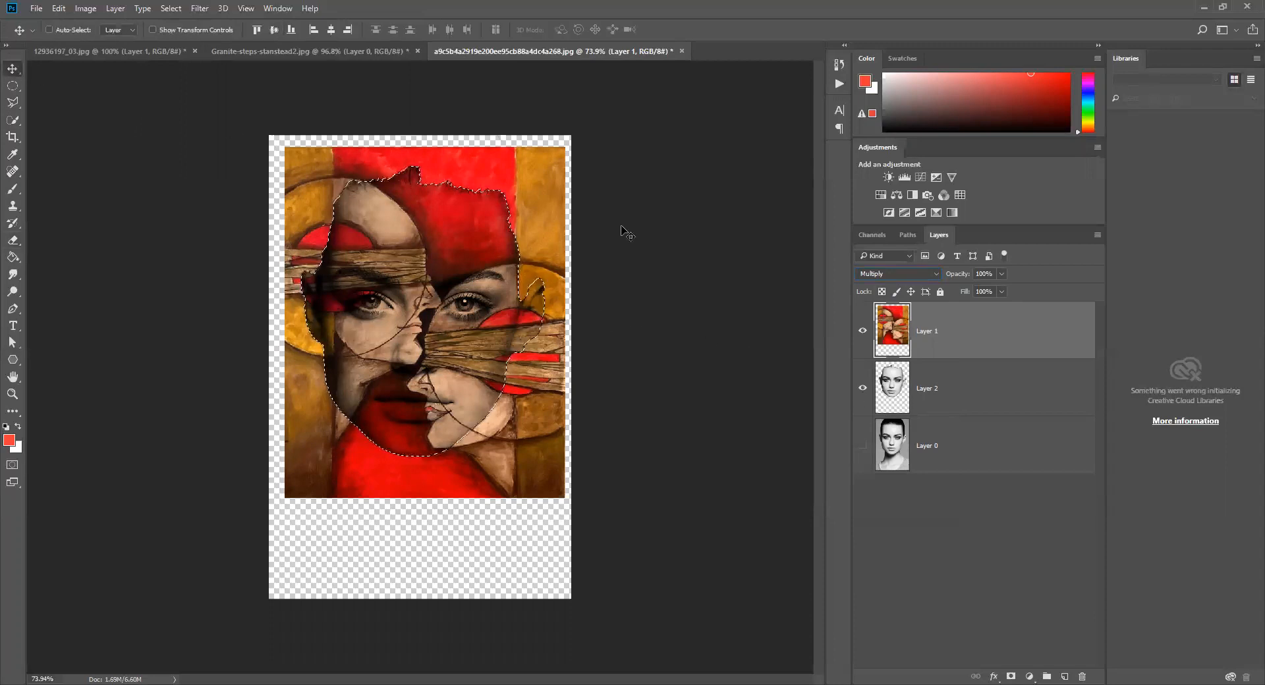
pyautogui.hotkey('ctrl', 'd')
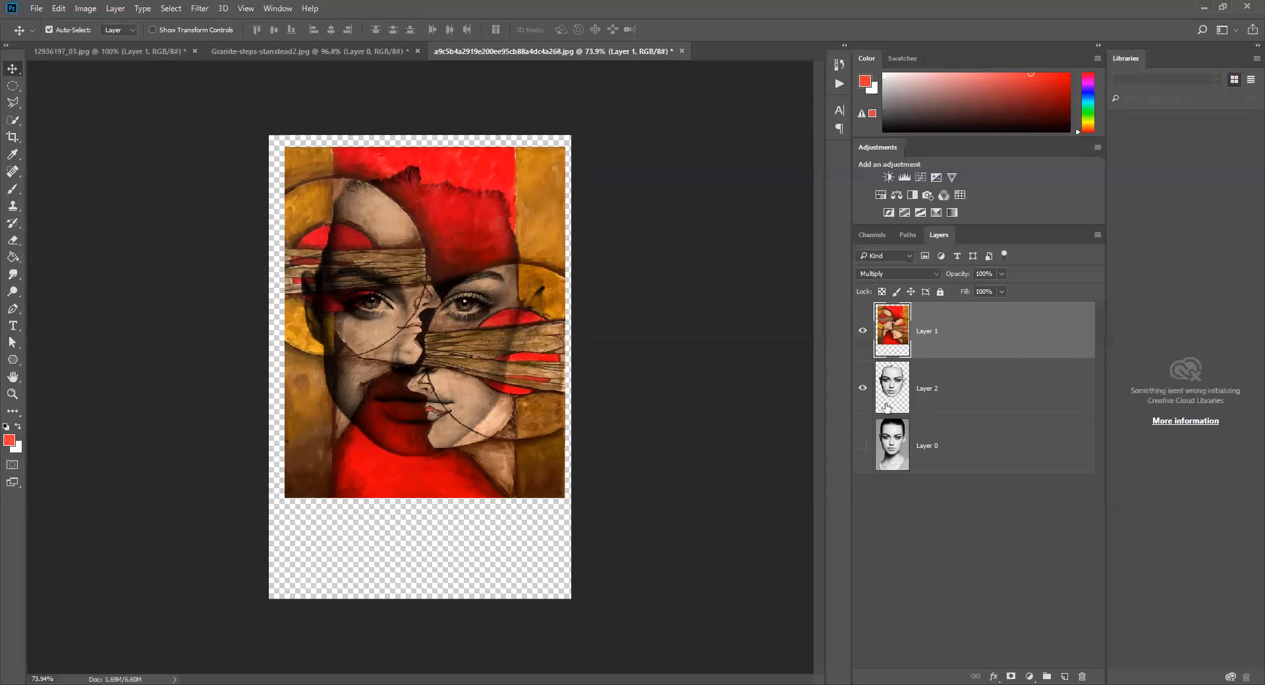
# - Select everything outside the cut-out head's outline and delete that area from the painting layer
pyautogui.click(927, 387)
pyautogui.press('ctrl')
pyautogui.keyDown('ctrl'); pyautogui.click(893, 386); pyautogui.keyUp('ctrl')
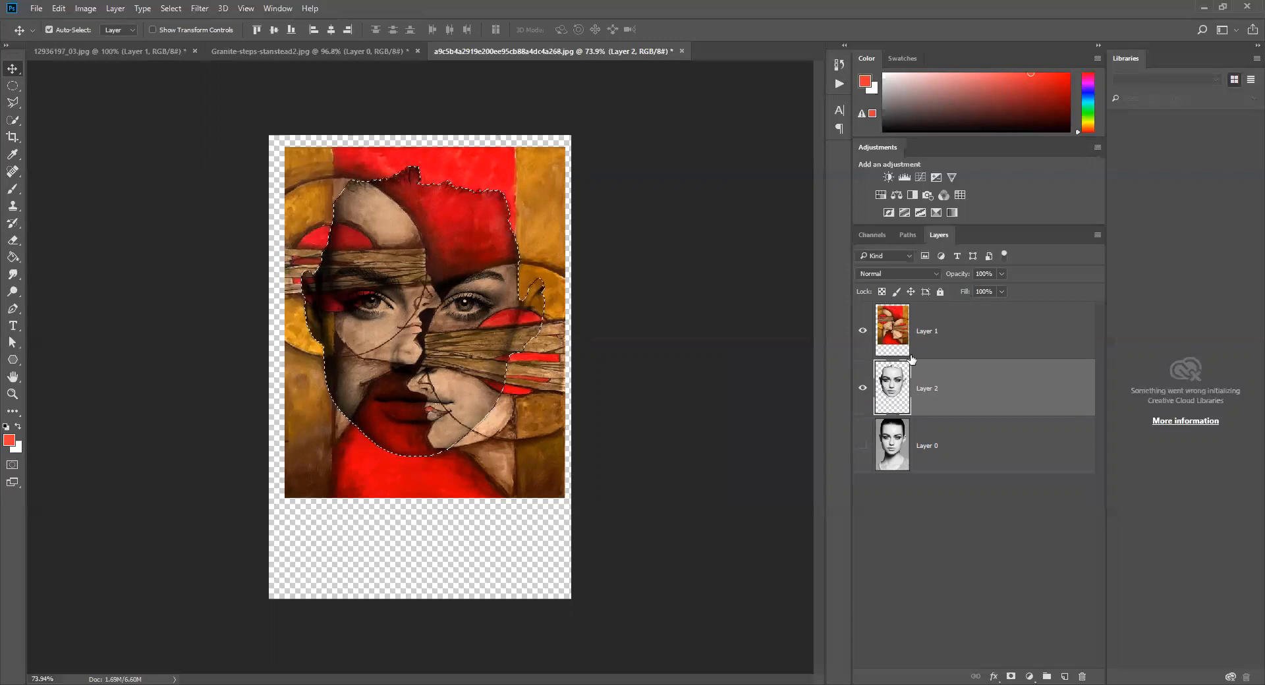
pyautogui.click(934, 334)
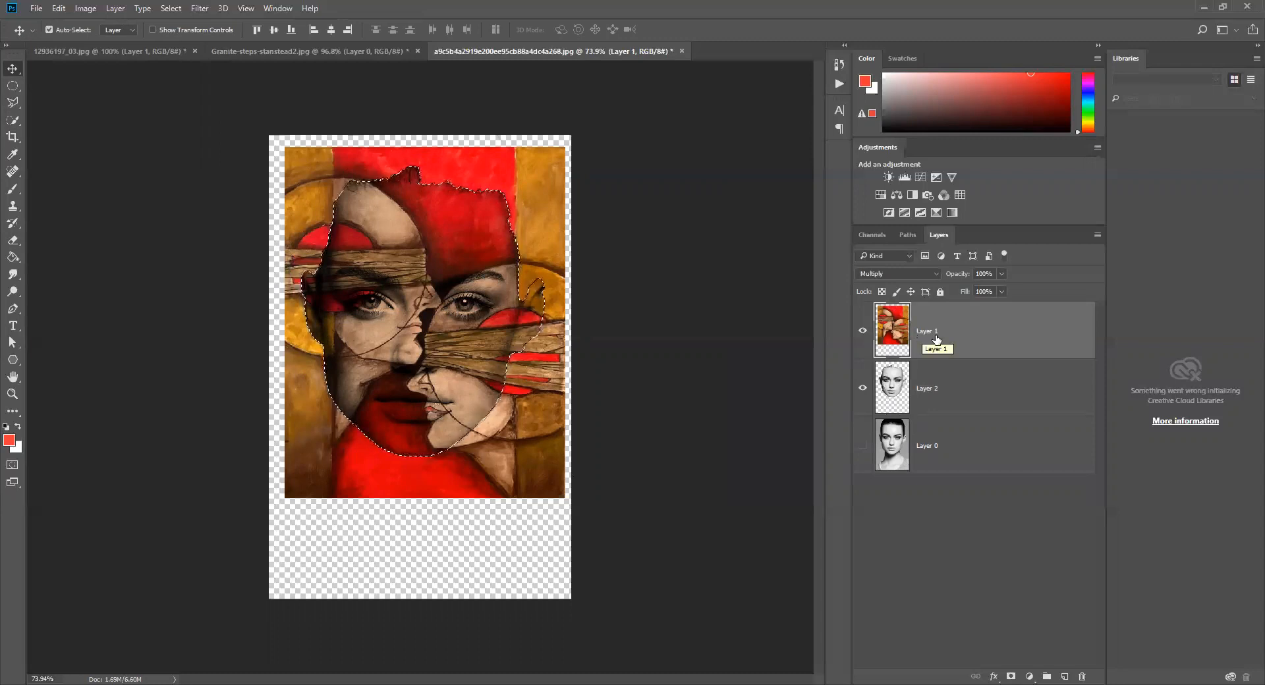
pyautogui.hotkey('ctrl', 'shift', 'i')
pyautogui.press('Delete')
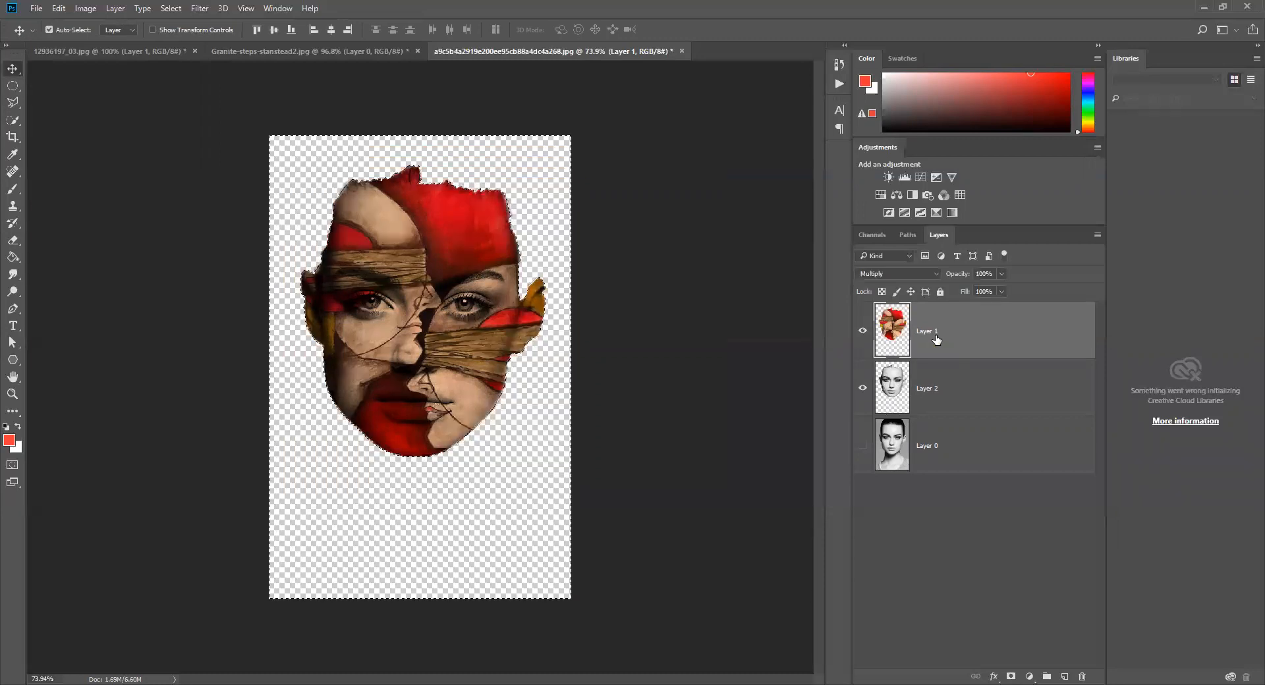
pyautogui.hotkey('ctrl', 'd')
# - Show the original portrait layer and undo the deletion of the painting around the head, keeping the inverted head selection
pyautogui.click(864, 446)
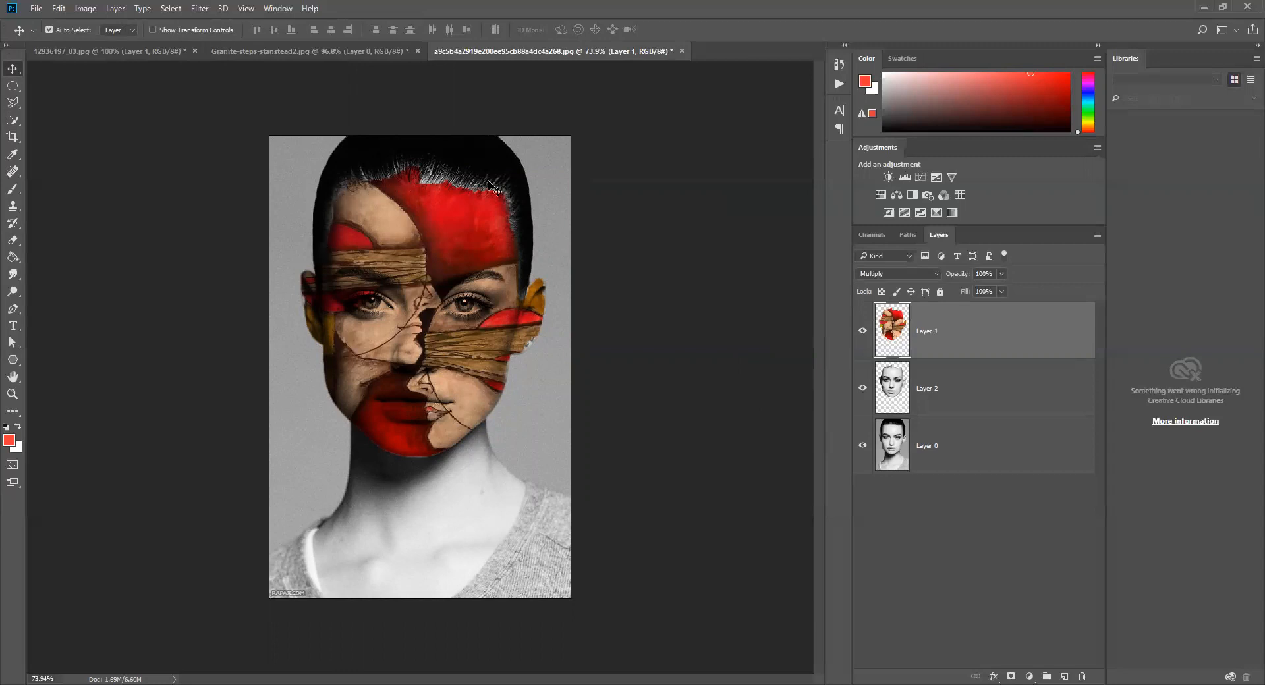
pyautogui.hotkey('ctrl', 'z')
pyautogui.hotkey('ctrl', 'd')
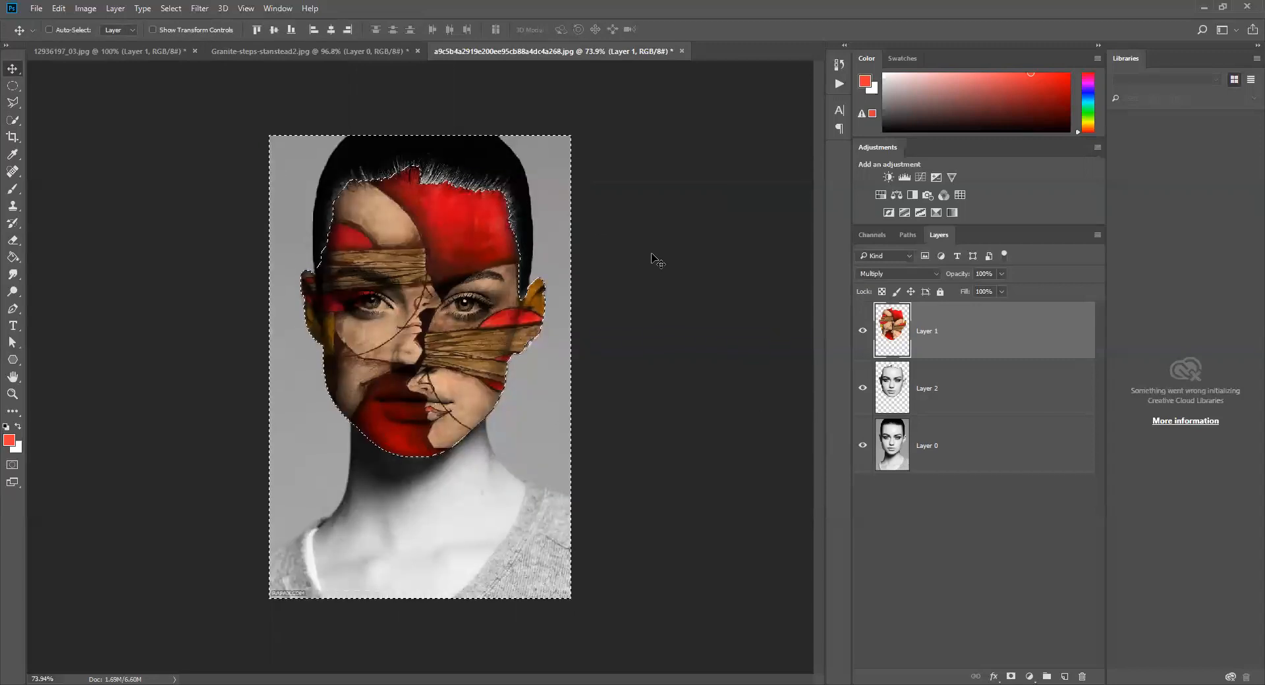
pyautogui.hotkey('ctrl', 'alt', 'z')
pyautogui.hotkey('ctrl', 'alt', 'z')
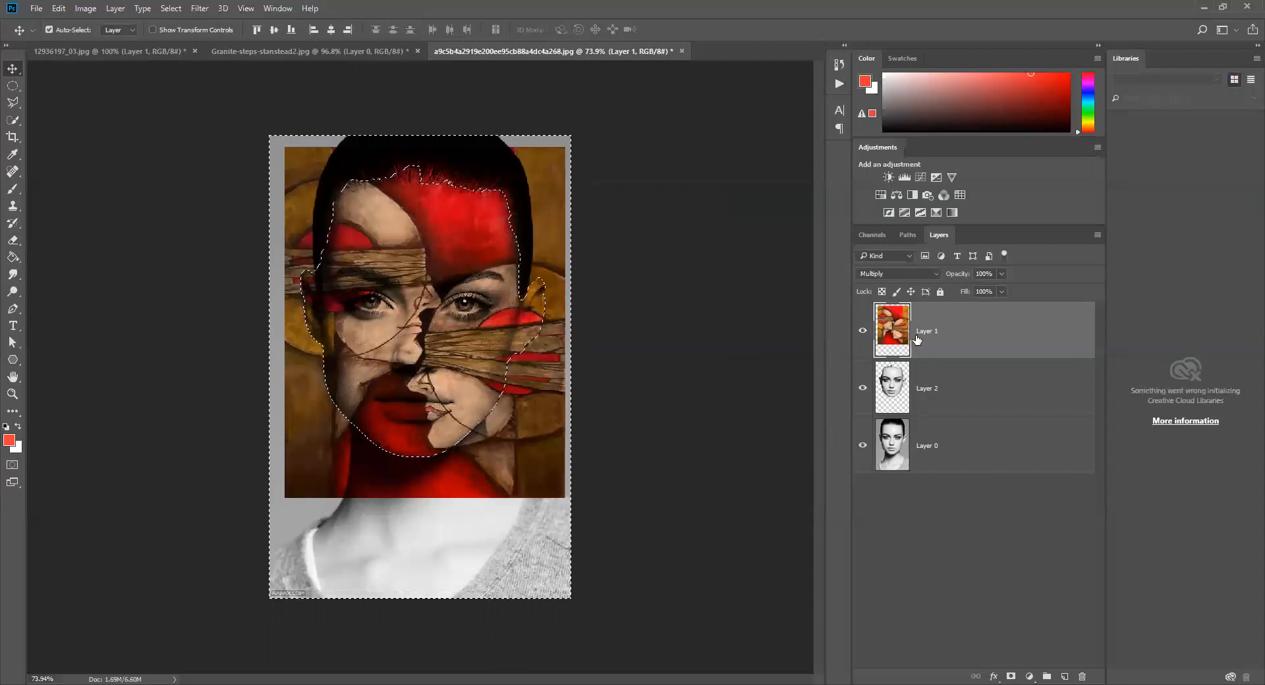
# - Mask the painting layer to the face shape and brush the mask white along the hairline
pyautogui.keyDown('alt'); pyautogui.click(1011, 677); pyautogui.keyUp('alt')
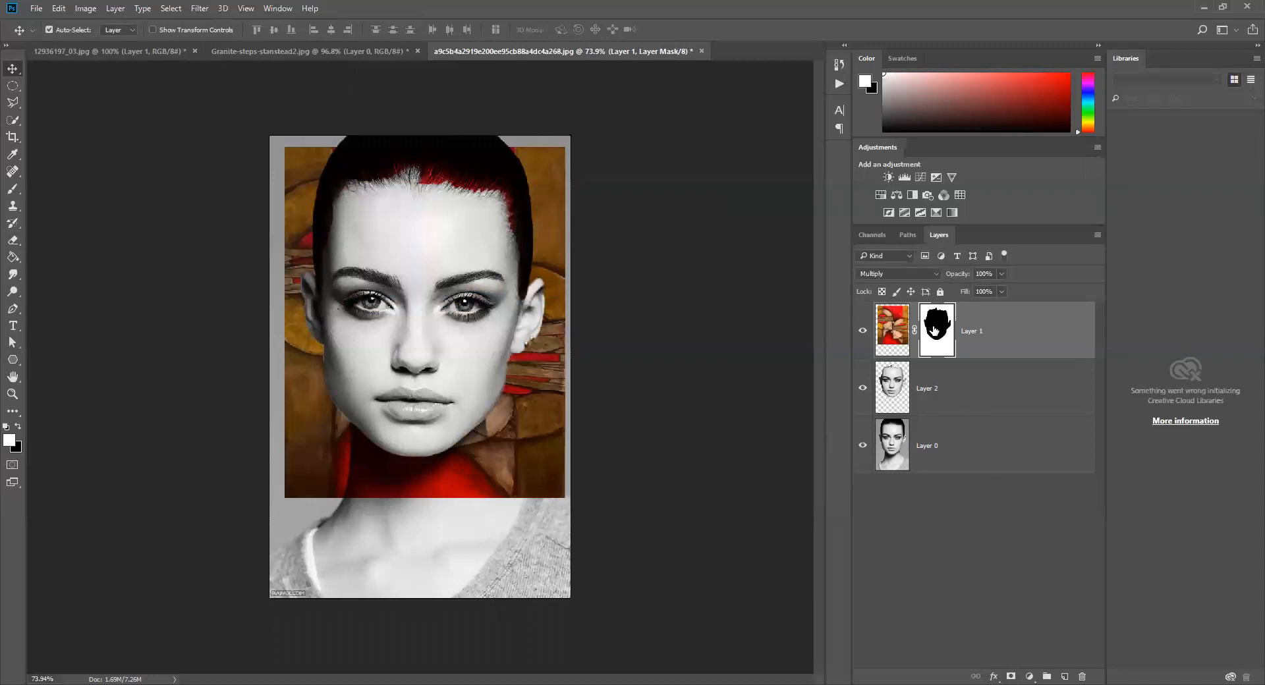
pyautogui.hotkey('ctrl', 'i')
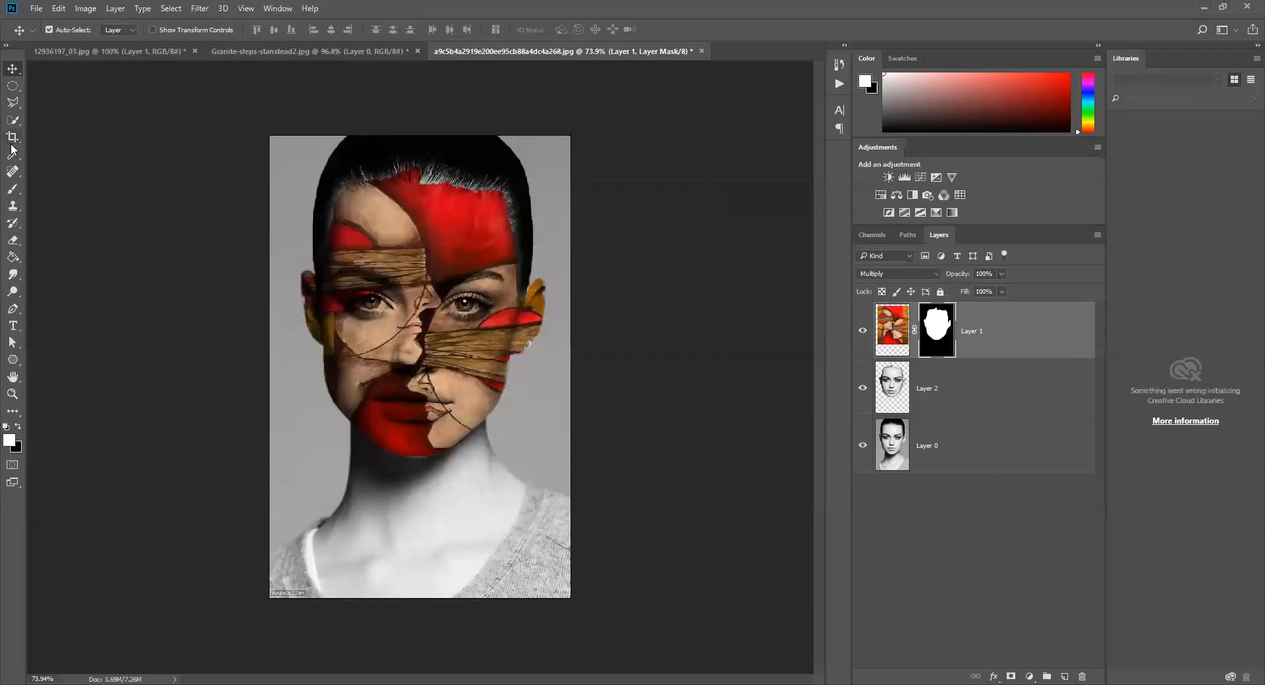
pyautogui.click(13, 188)
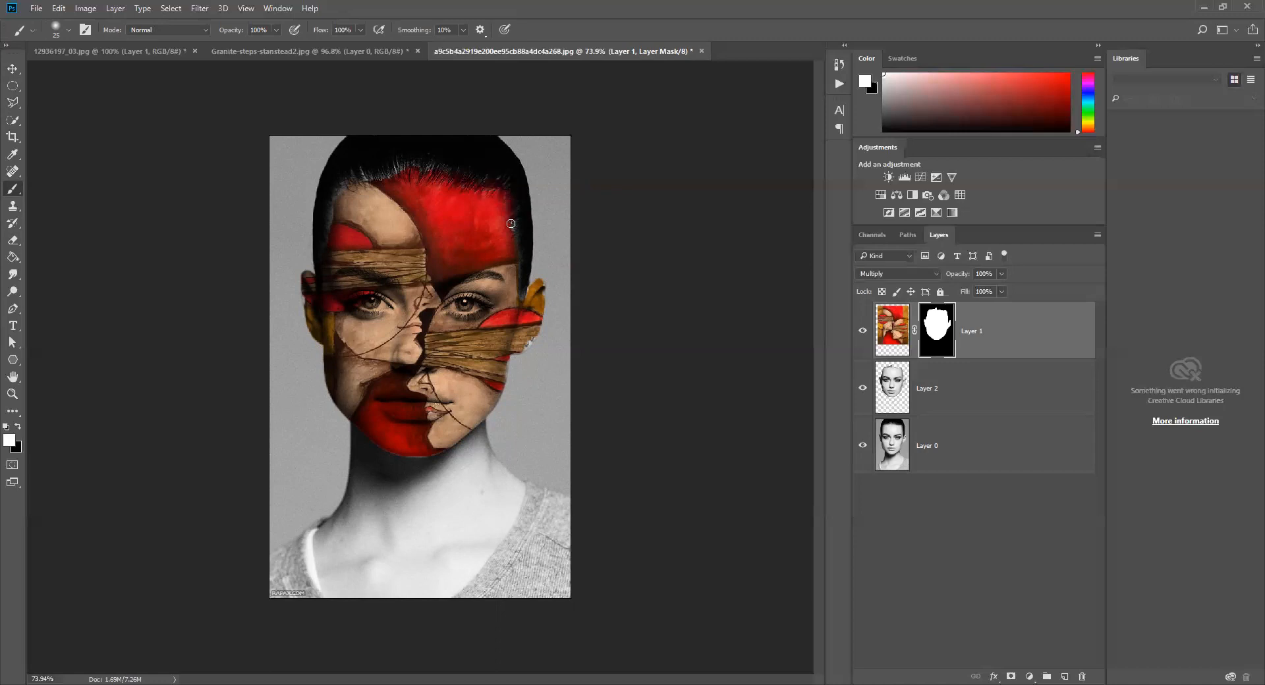
pyautogui.moveTo(527, 292)
pyautogui.mouseDown()
pyautogui.moveTo(436, 178)
pyautogui.moveTo(369, 177)
pyautogui.mouseUp()
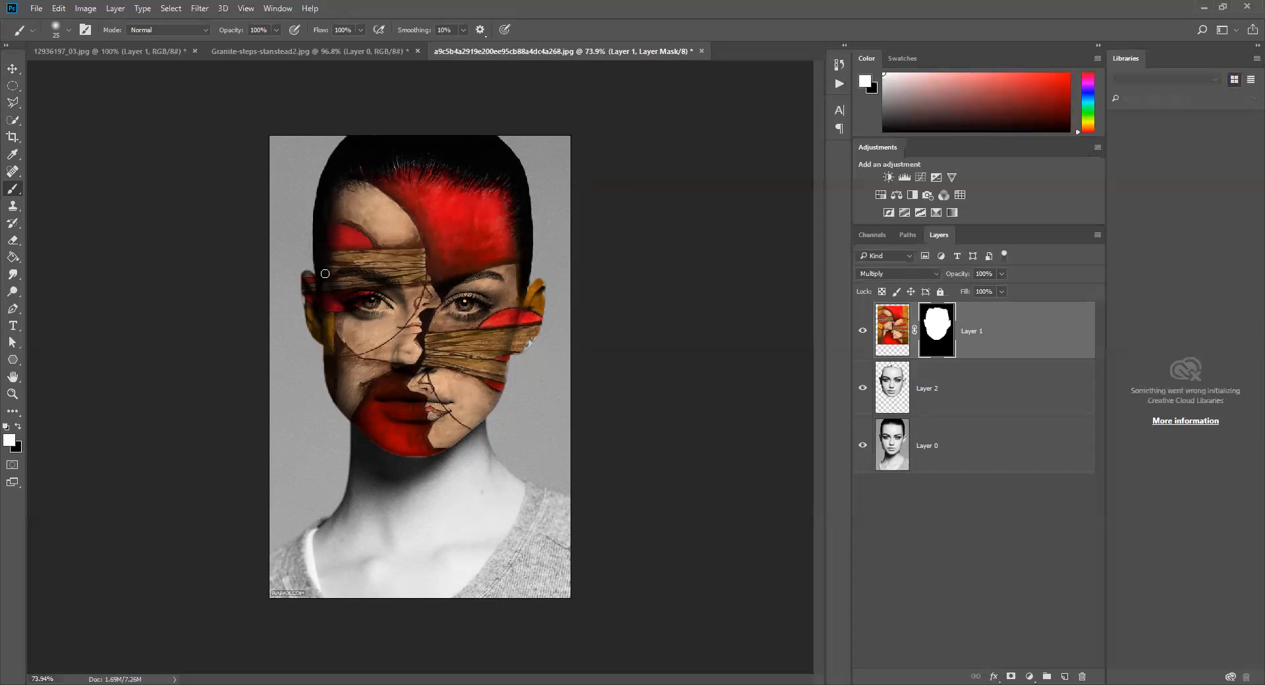
# - Brush the painting layer's mask white around the ear edges and along the jaw and chin to cover uncoloured skin
pyautogui.scroll(5, 501, 318)
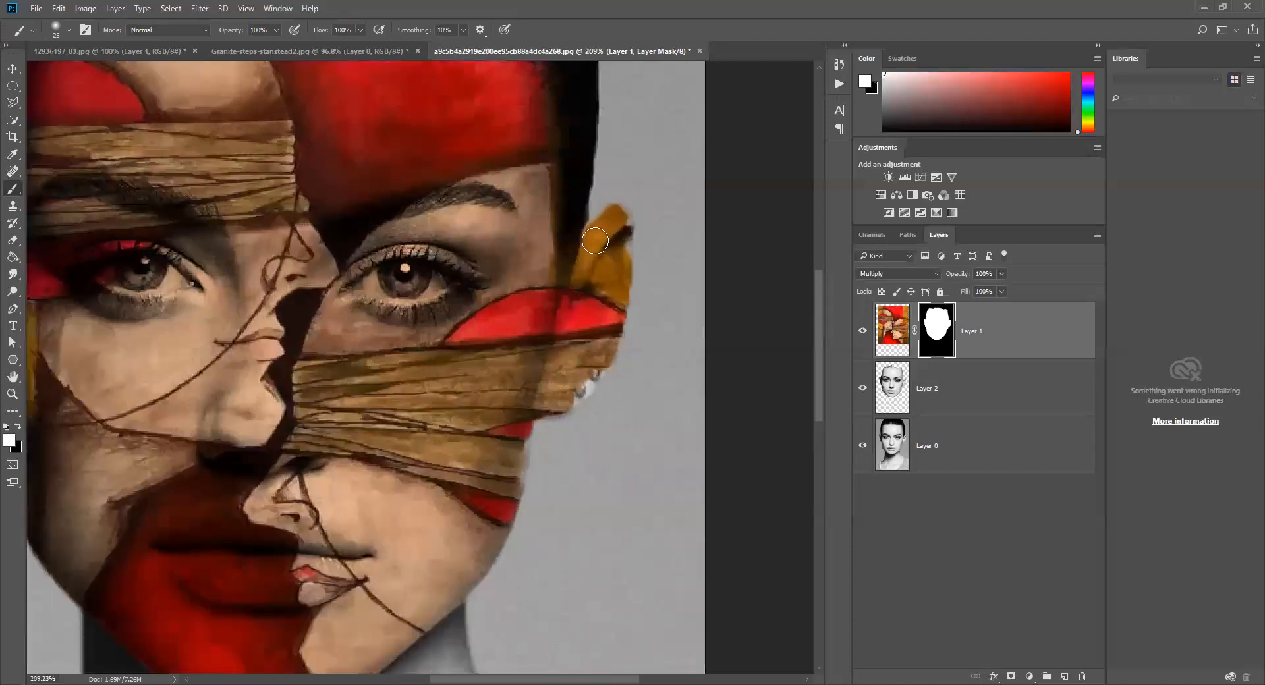
pyautogui.moveTo(601, 230)
pyautogui.mouseDown()
pyautogui.moveTo(623, 229)
pyautogui.moveTo(606, 306)
pyautogui.mouseUp()
pyautogui.moveTo(597, 356)
pyautogui.mouseDown()
pyautogui.moveTo(568, 396)
pyautogui.moveTo(574, 387)
pyautogui.mouseUp()
pyautogui.scroll(-5, 579, 321)
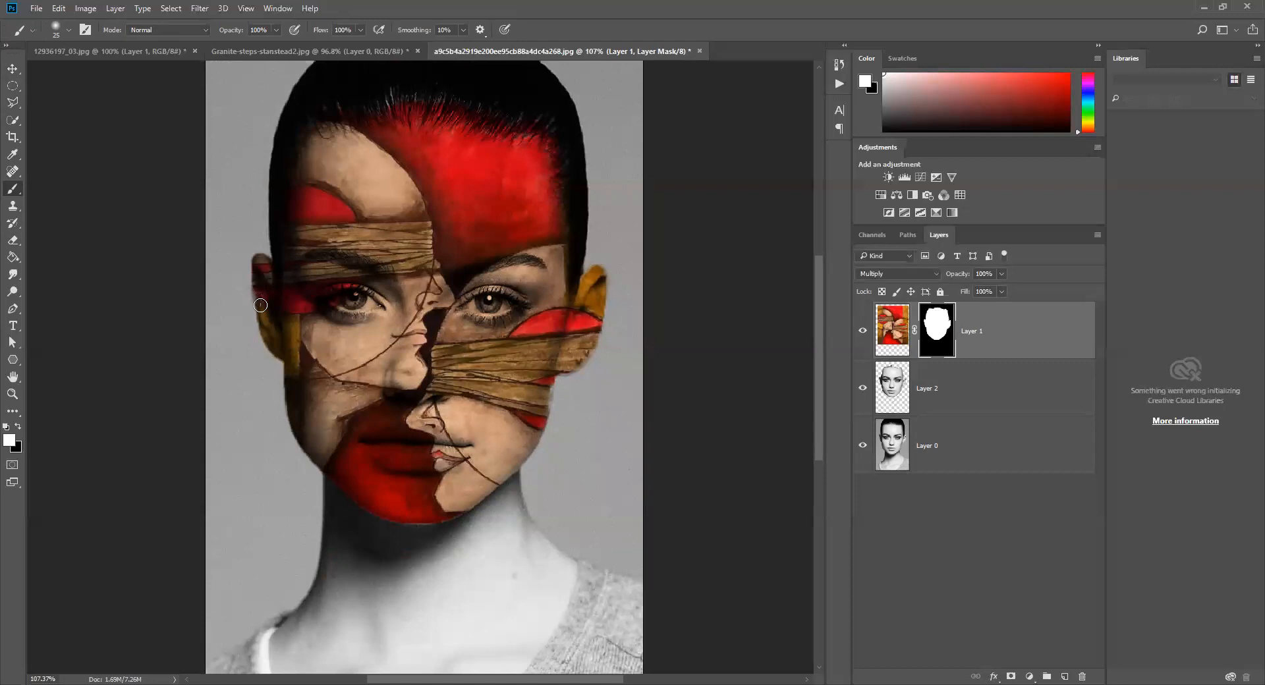
pyautogui.scroll(-1, 462, 398)
pyautogui.scroll(2, 462, 398)
pyautogui.scroll(2, 462, 398)
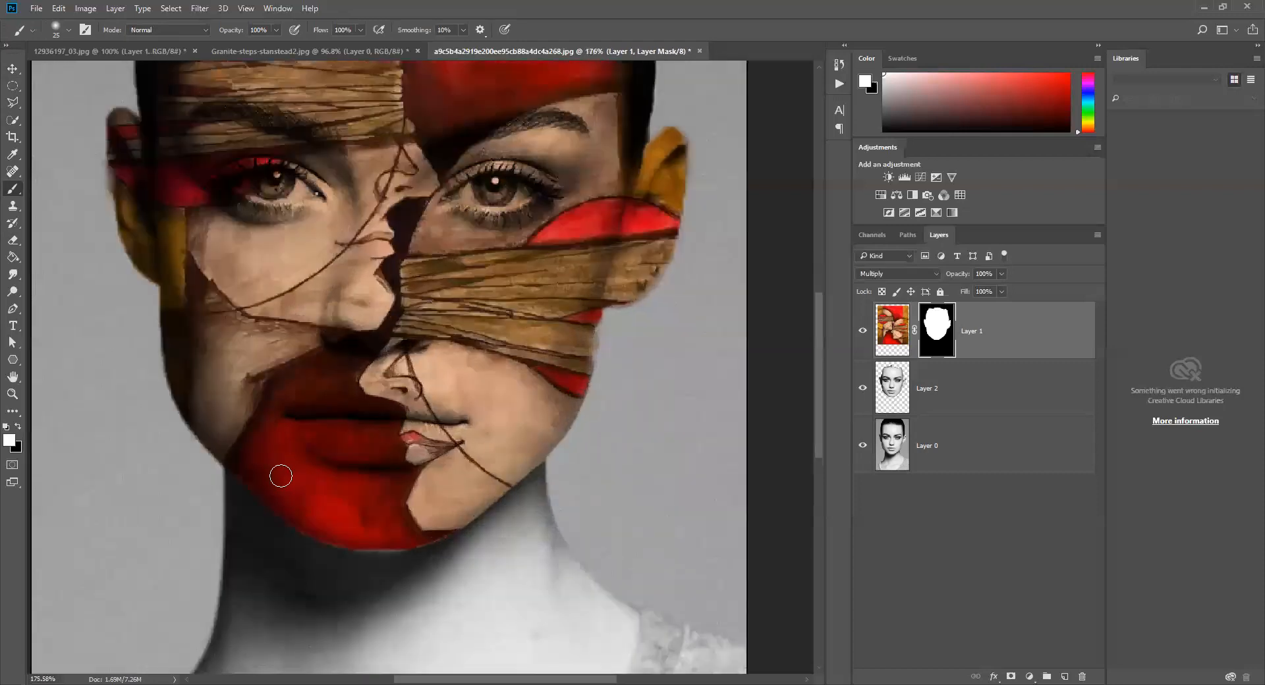
pyautogui.moveTo(296, 517)
pyautogui.mouseDown()
pyautogui.moveTo(403, 543)
pyautogui.moveTo(473, 508)
pyautogui.moveTo(561, 428)
pyautogui.moveTo(573, 342)
pyautogui.moveTo(591, 315)
pyautogui.moveTo(585, 352)
pyautogui.moveTo(555, 390)
pyautogui.moveTo(595, 276)
pyautogui.moveTo(655, 271)
pyautogui.moveTo(527, 317)
pyautogui.mouseUp()
pyautogui.scroll(-7, 527, 317)
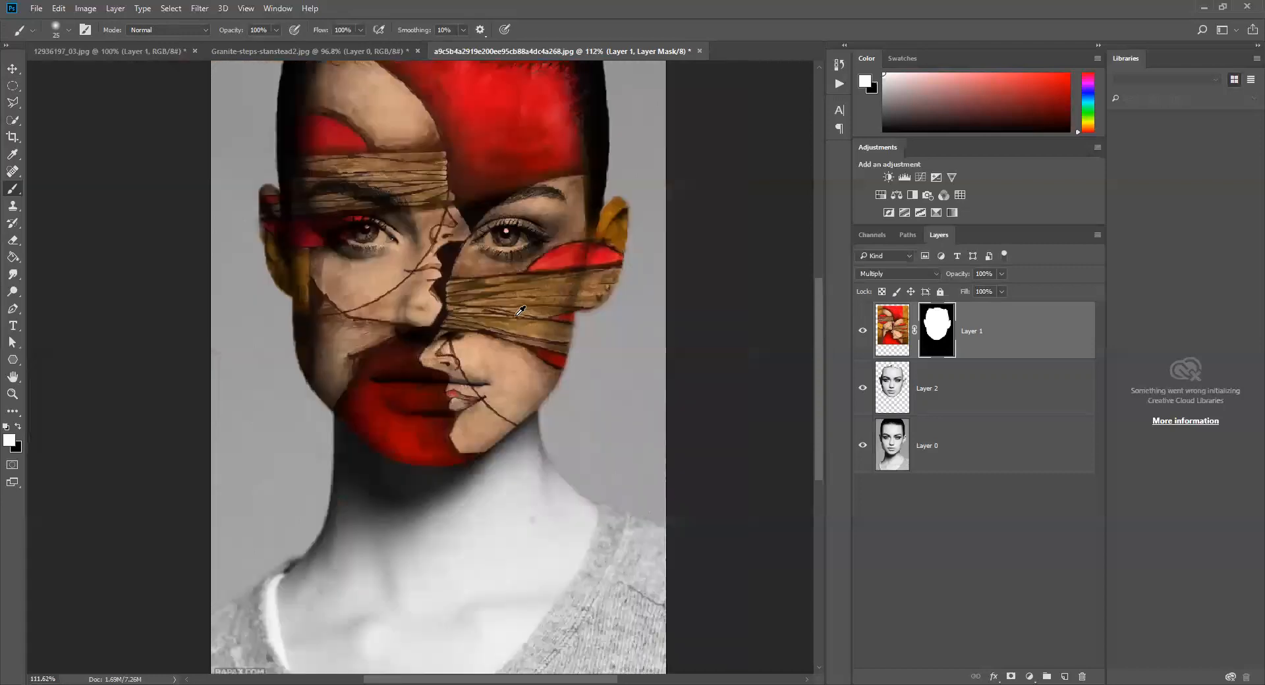
pyautogui.scroll(3, 420, 196)
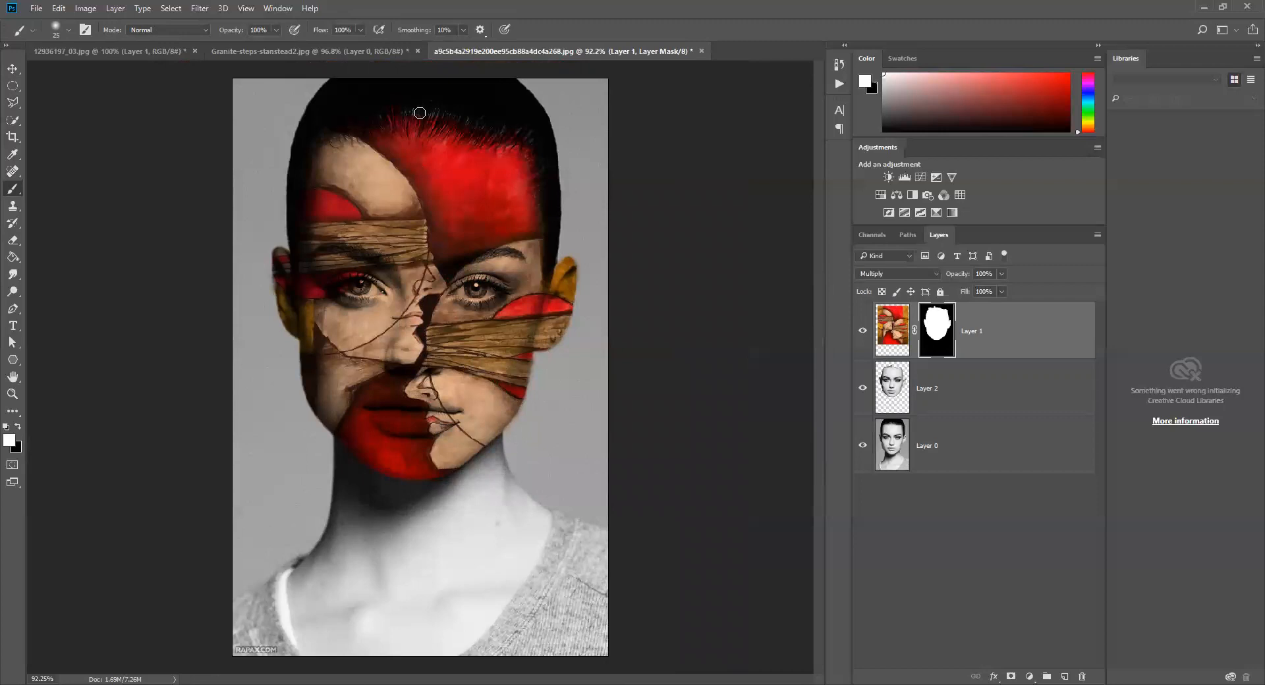
pyautogui.scroll(-3, 507, 250)
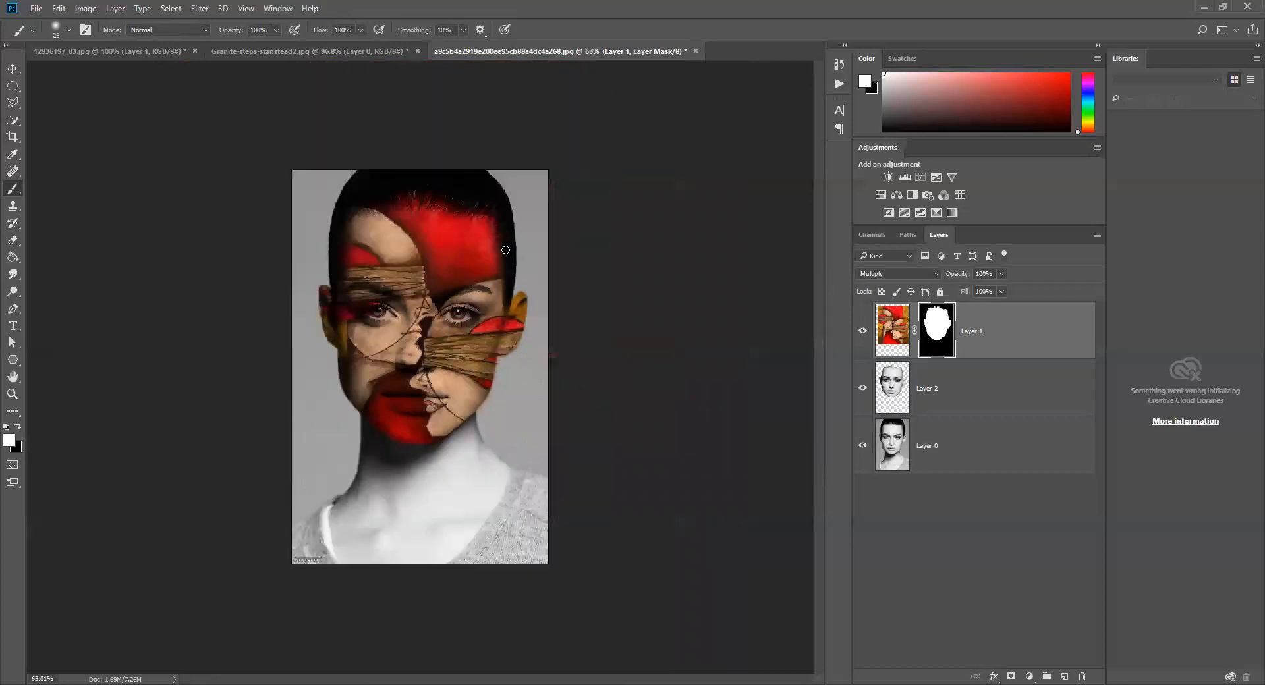
pyautogui.click(889, 329)
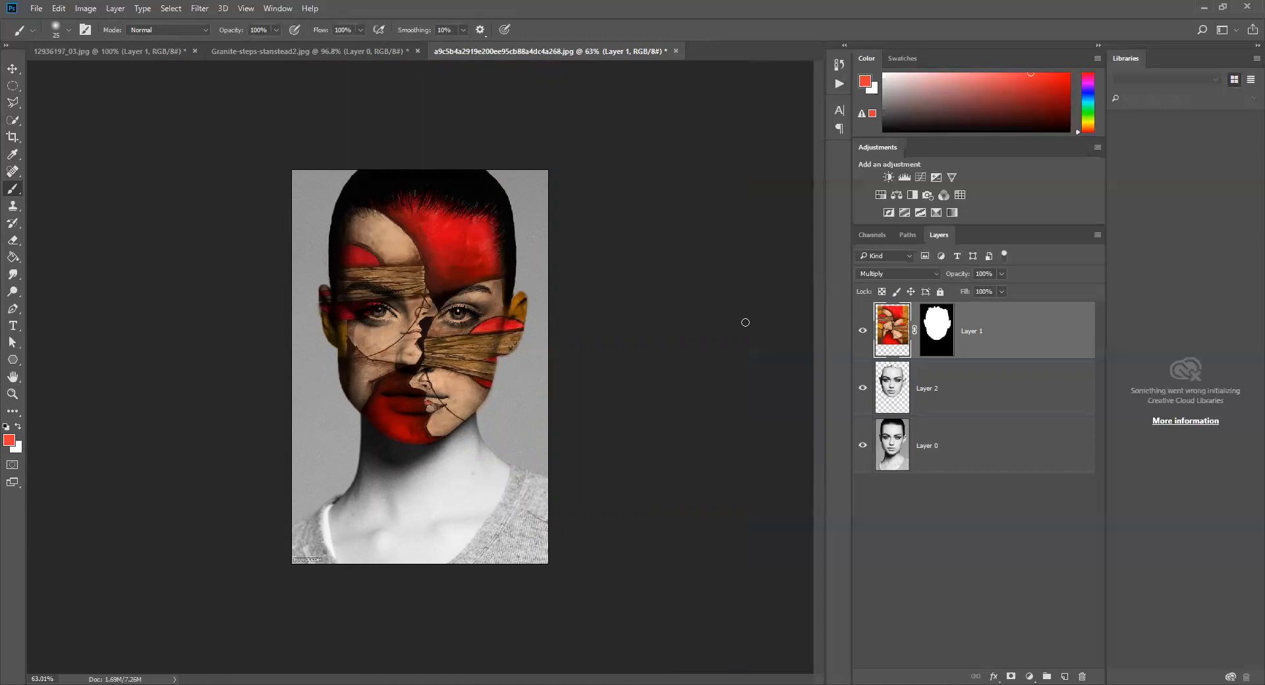
pyautogui.press('h')
pyautogui.doubleClick(891, 341)
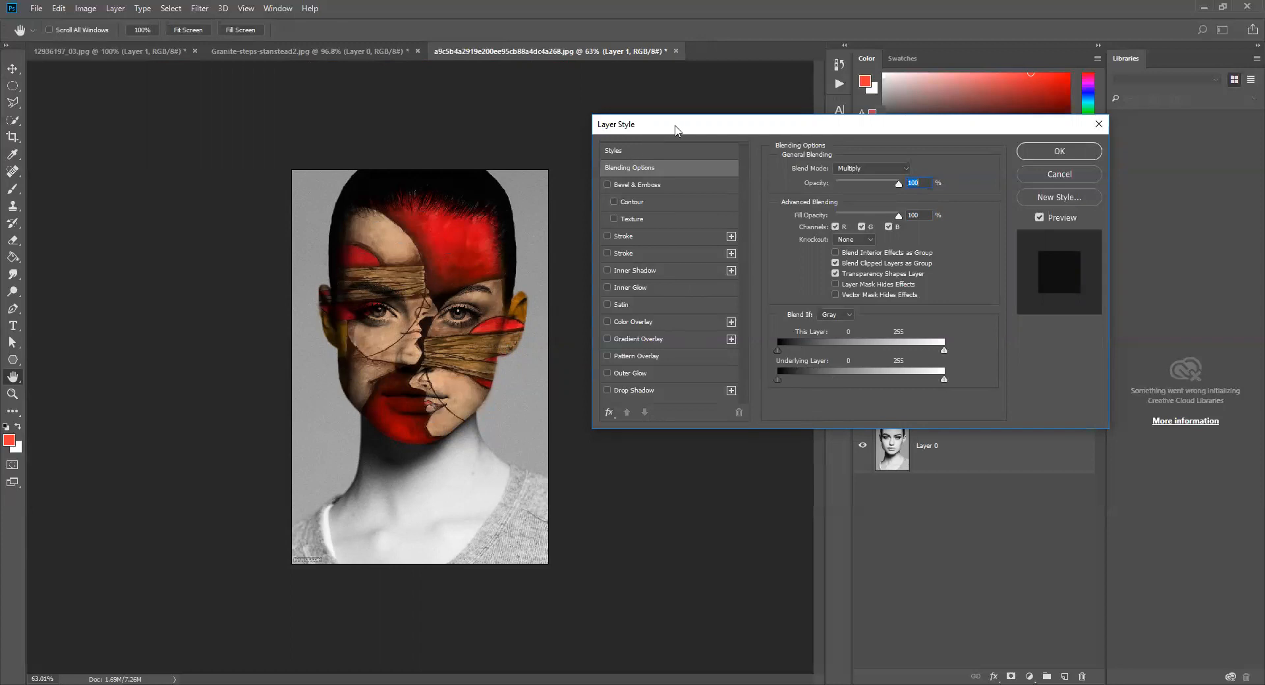
pyautogui.moveTo(675, 127); pyautogui.dragTo(713, 375)
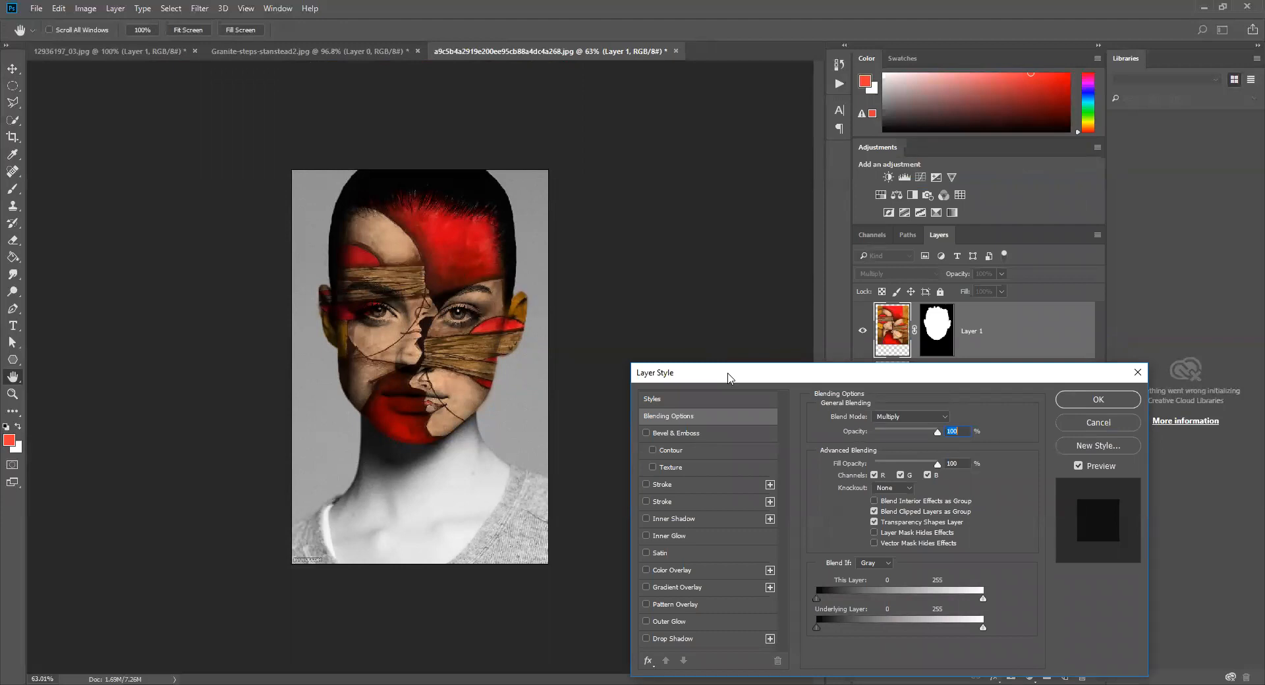
pyautogui.moveTo(729, 371); pyautogui.dragTo(697, 155)
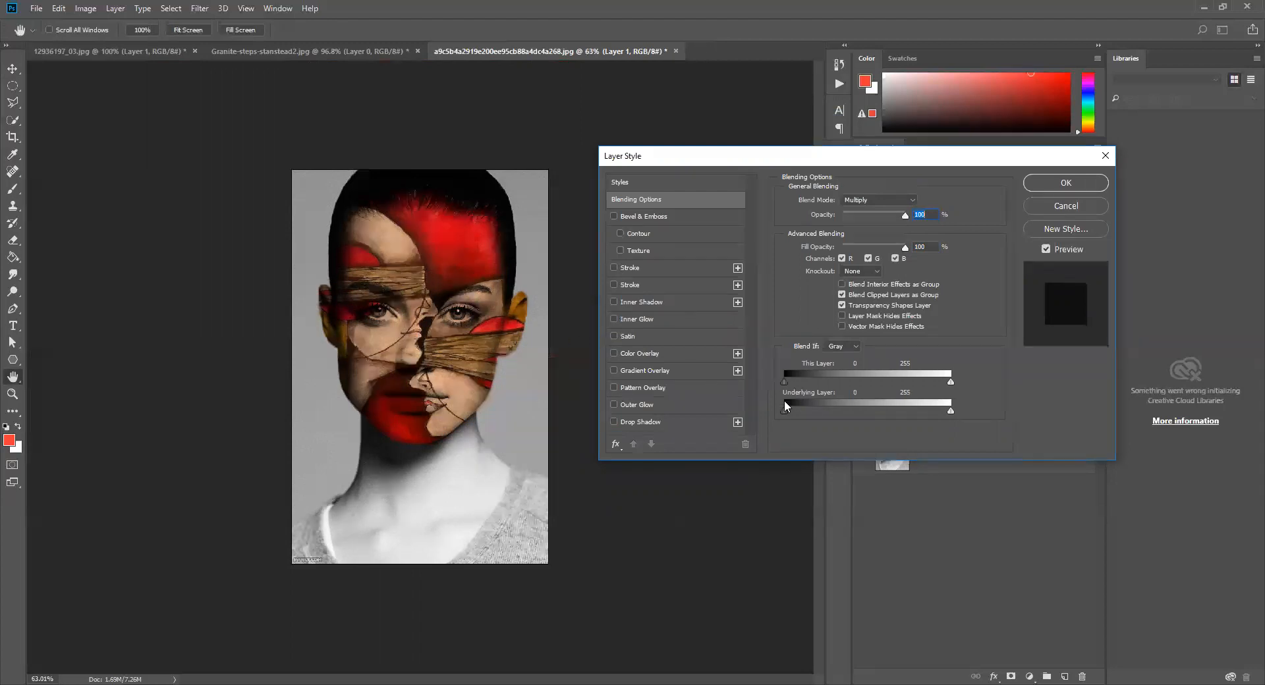
pyautogui.click(1080, 204)
# - In the painting layer's Blend If settings, split the Underlying Layer highlight slider to about 207 / 255 and apply it
pyautogui.doubleClick(894, 340)
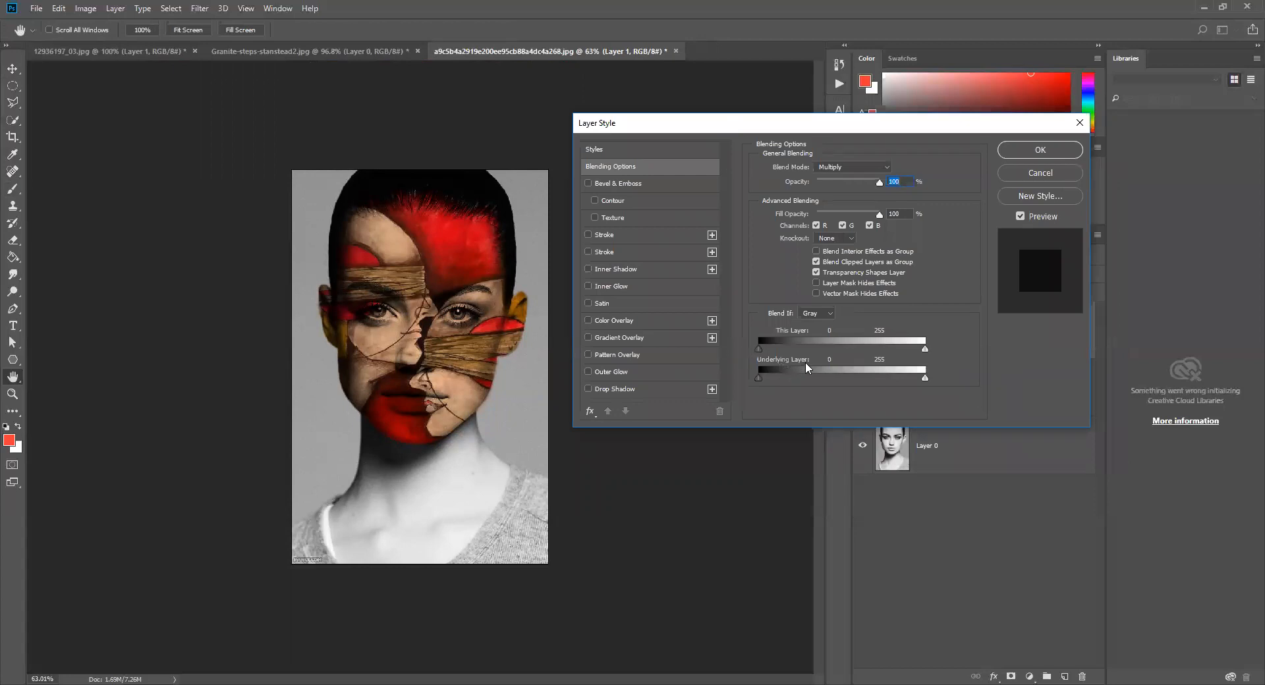
pyautogui.moveTo(925, 381); pyautogui.dragTo(894, 383)
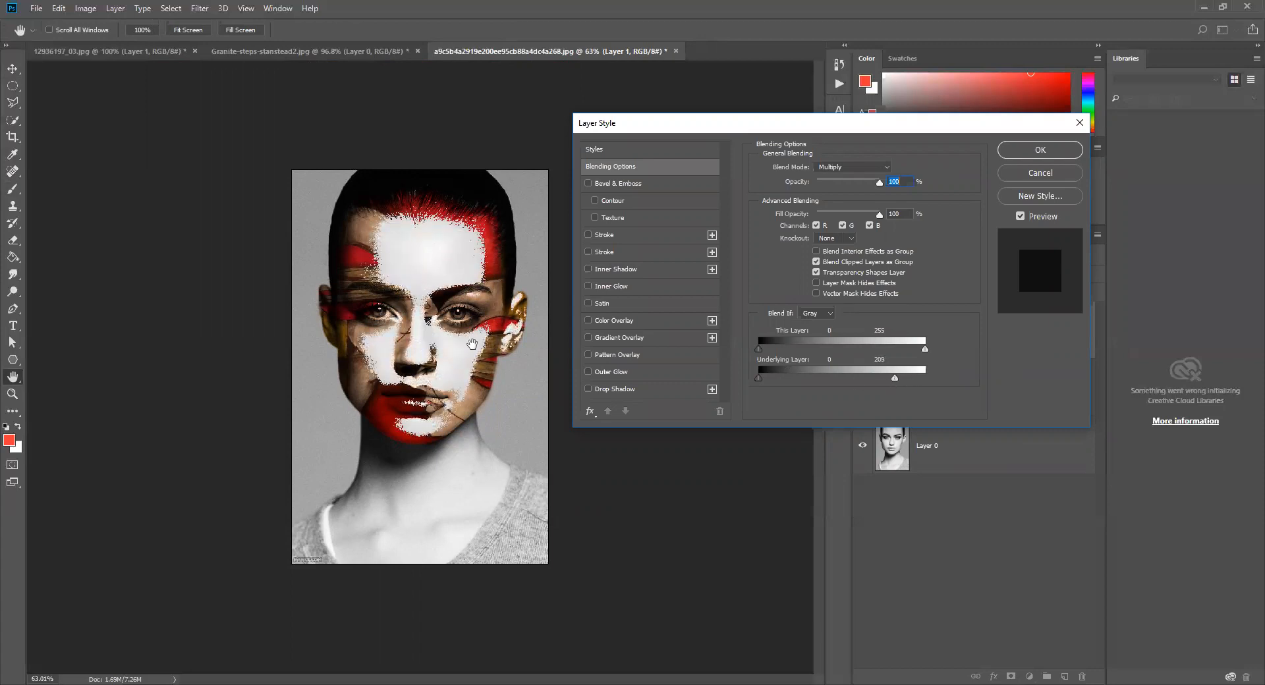
pyautogui.moveTo(896, 382); pyautogui.dragTo(889, 381)
pyautogui.press('alt')
pyautogui.keyDown('alt'); pyautogui.click(888, 377); pyautogui.keyUp('alt')
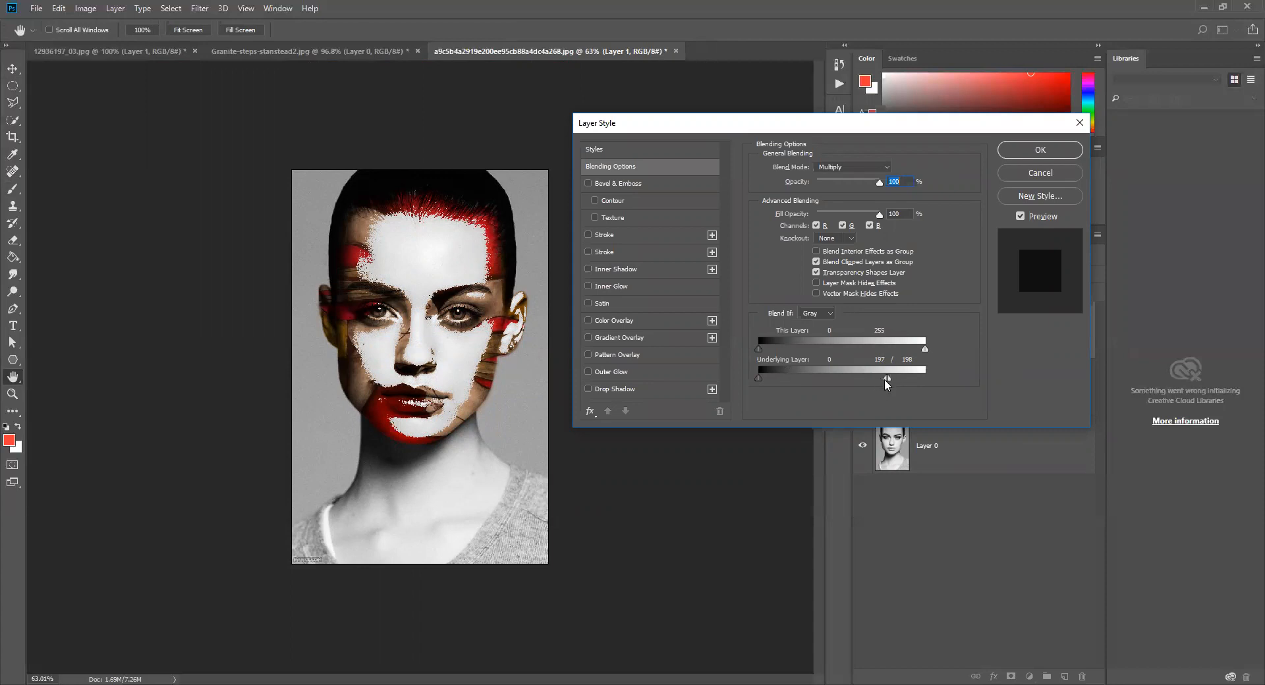
pyautogui.moveTo(890, 378); pyautogui.dragTo(927, 381)
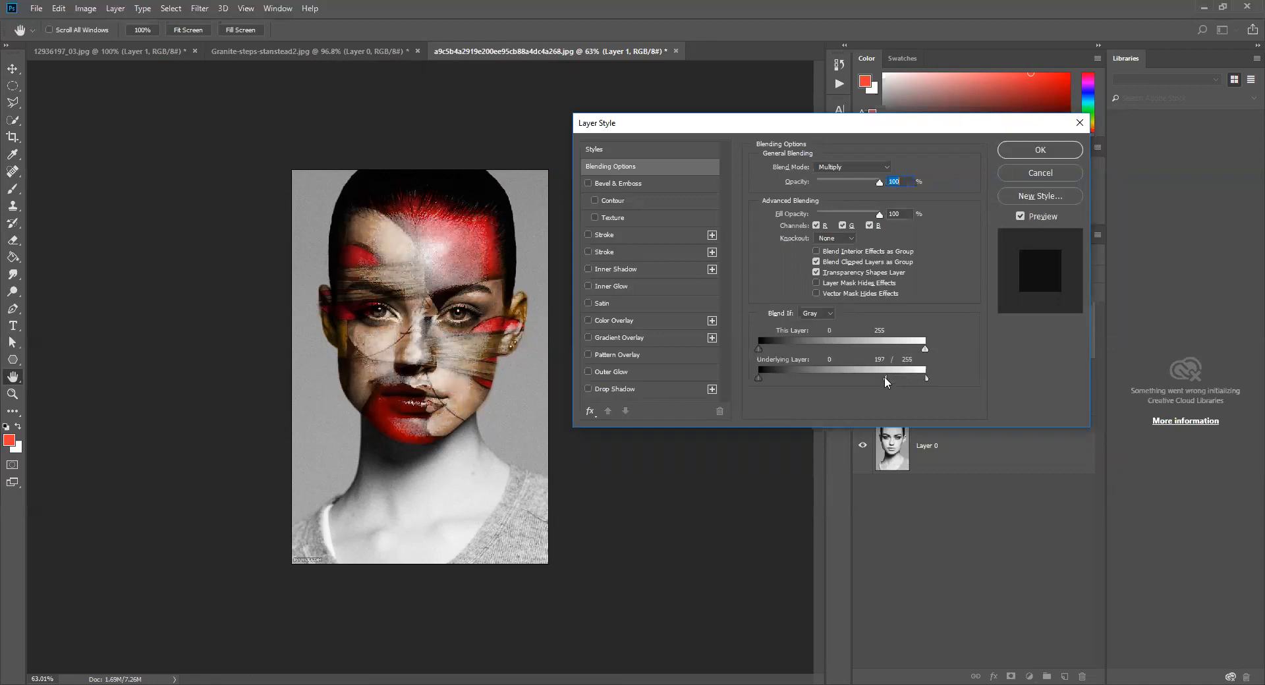
pyautogui.moveTo(887, 381); pyautogui.dragTo(890, 381)
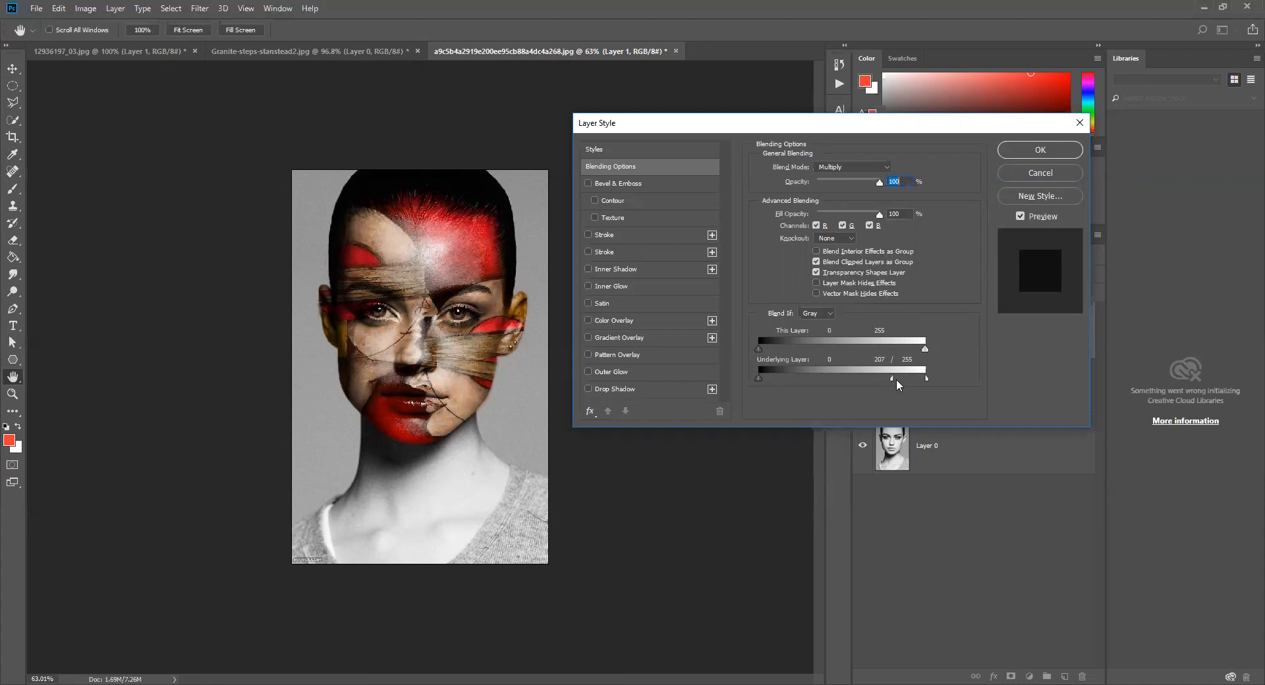
pyautogui.moveTo(899, 379); pyautogui.dragTo(893, 379)
pyautogui.click(1027, 152)
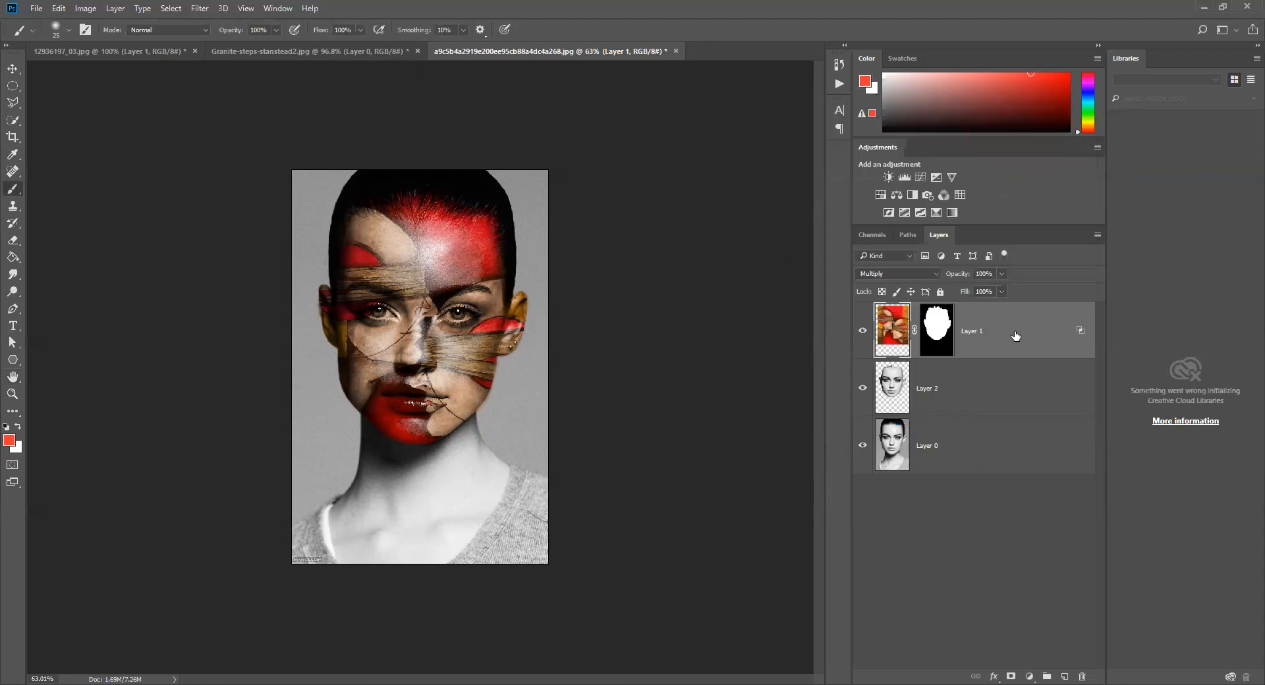
# - Duplicate the masked painting layer
pyautogui.moveTo(1021, 341); pyautogui.dragTo(1065, 677)
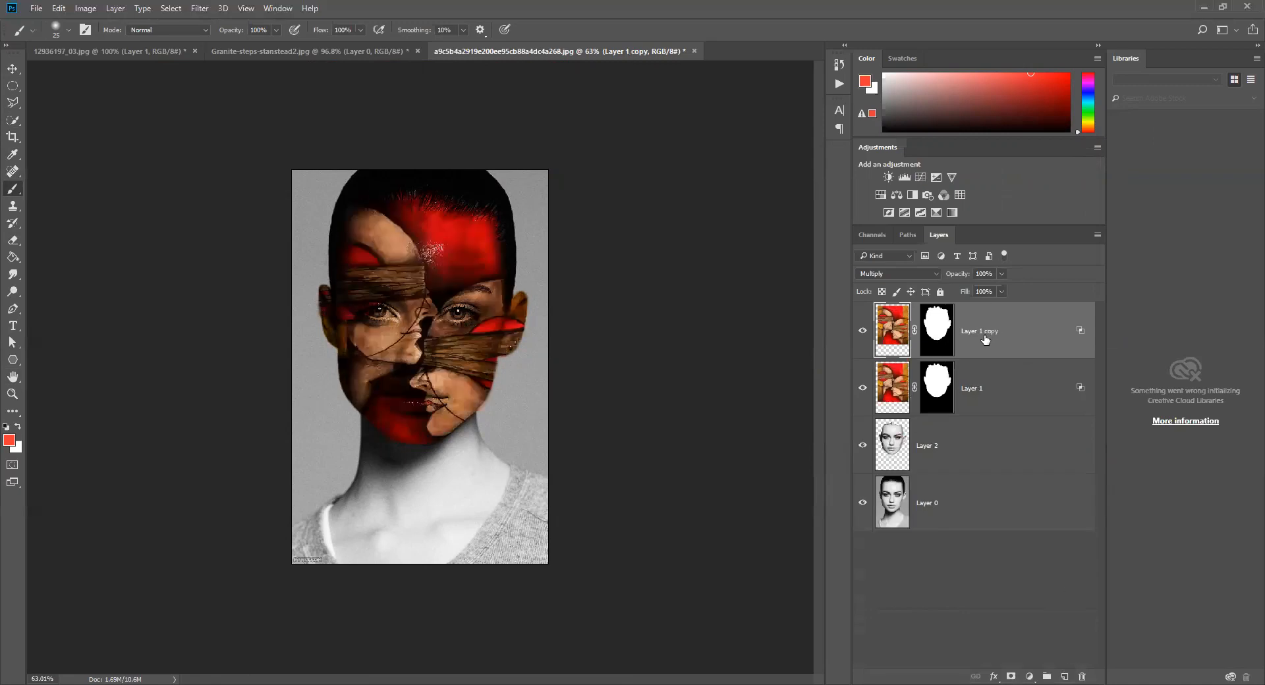
# - Set the duplicated painting layer to Screen, restore its Underlying Layer highlights to 255, and split the Underlying Layer shadow slider to about 150 / 210
pyautogui.click(897, 274)
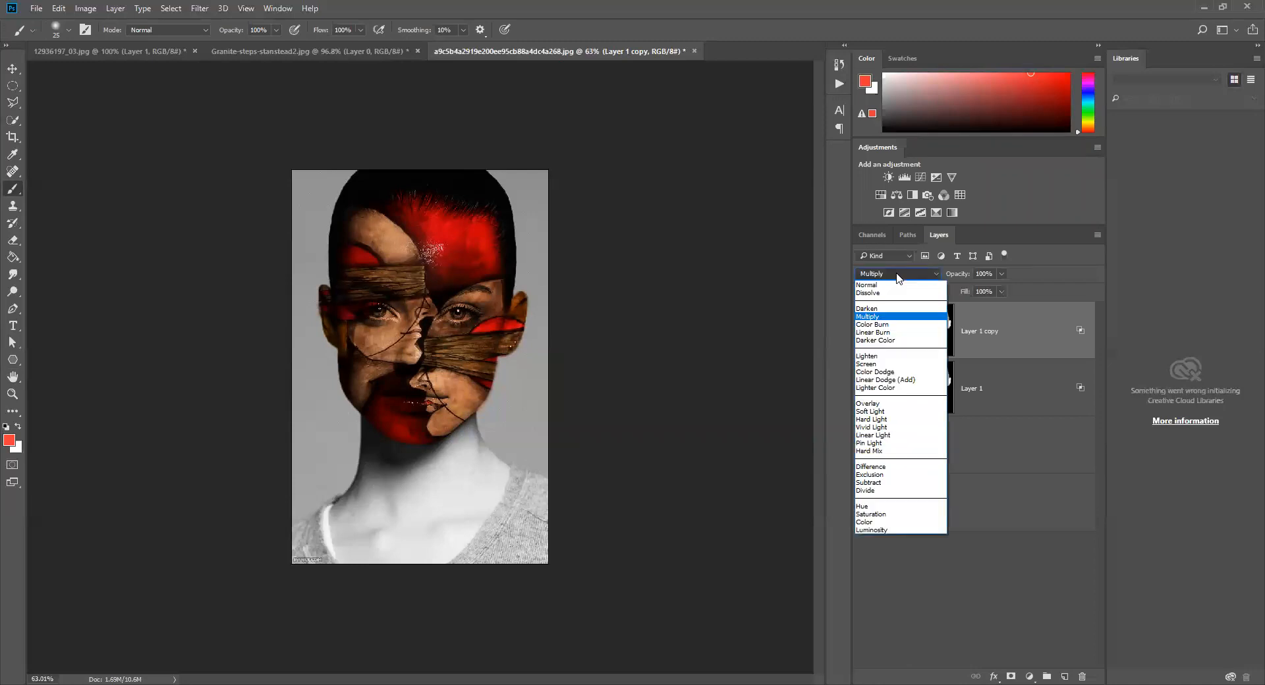
pyautogui.click(869, 364)
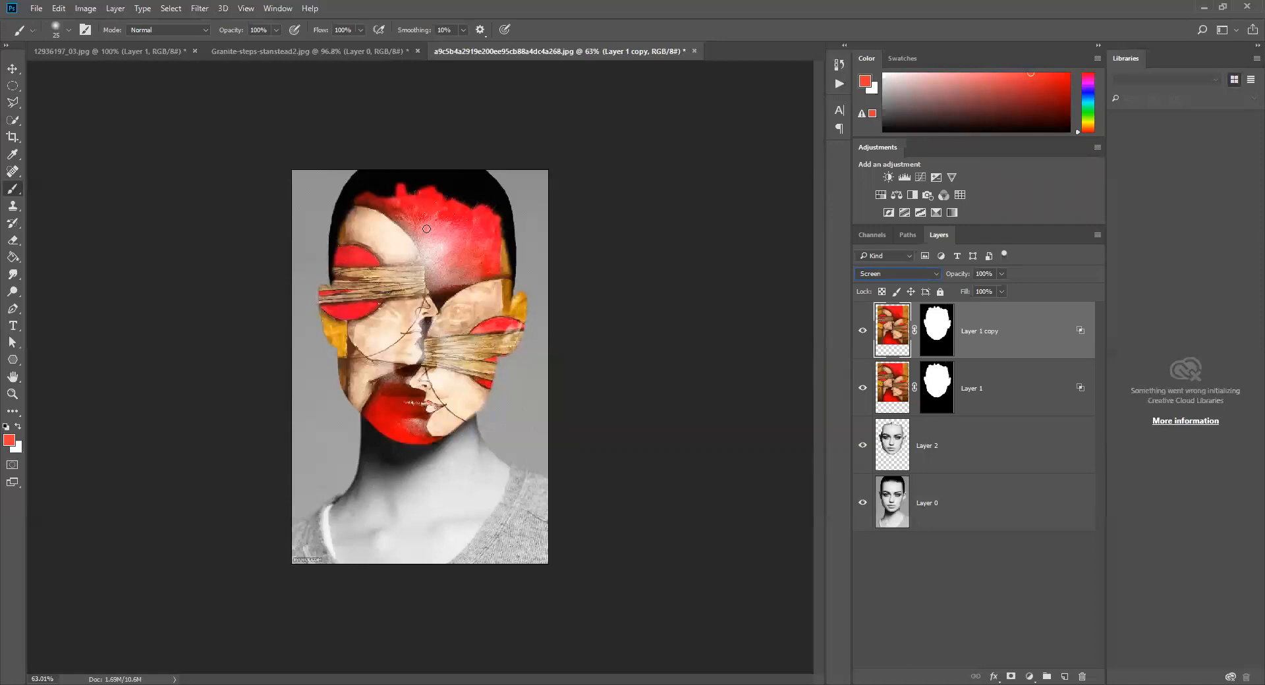
pyautogui.doubleClick(890, 331)
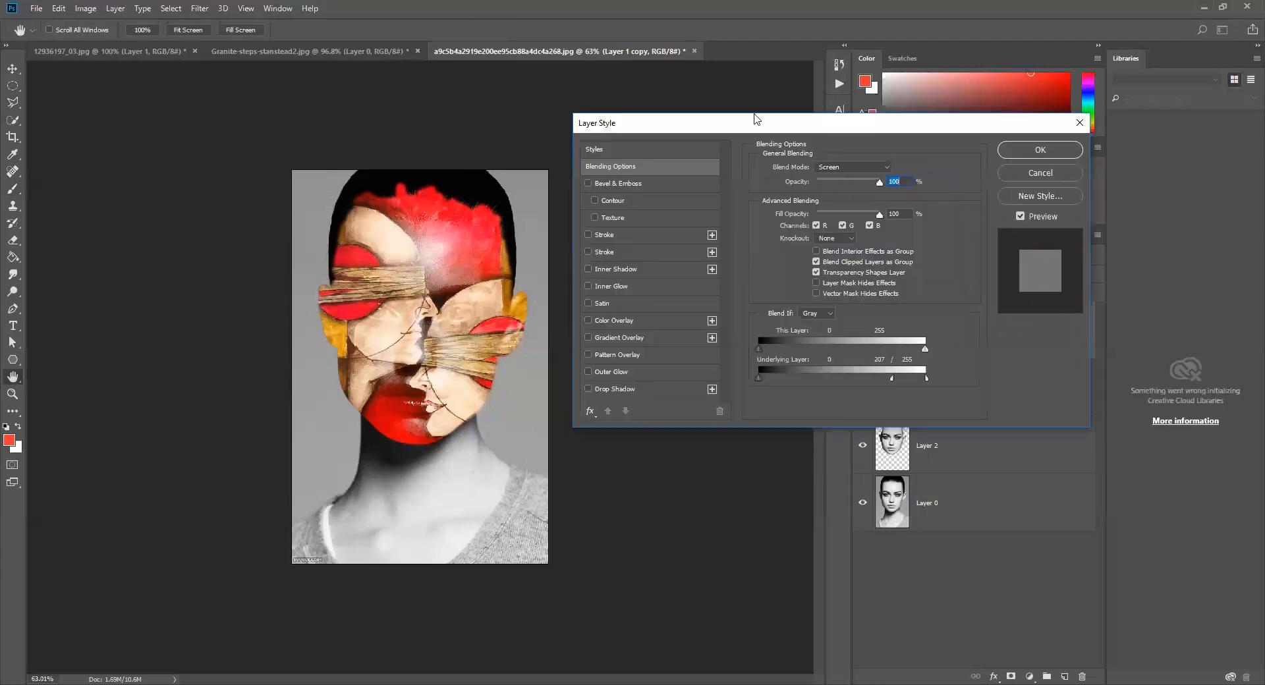
pyautogui.moveTo(770, 133); pyautogui.dragTo(793, 174)
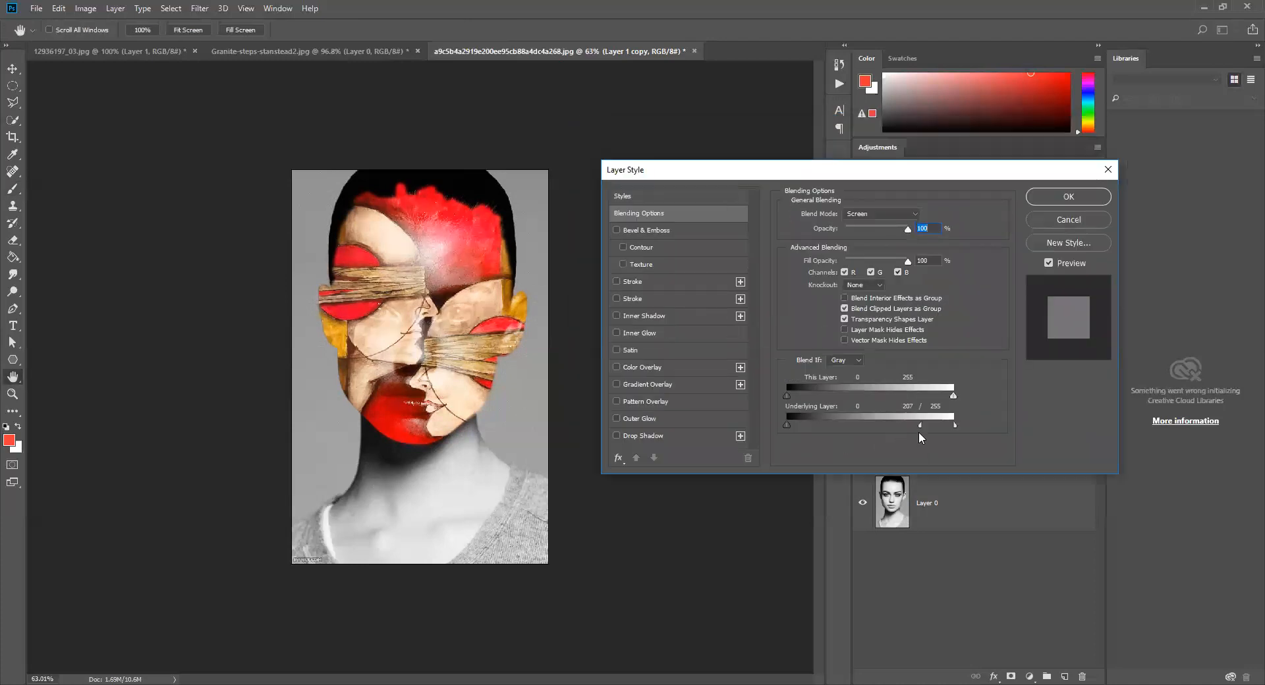
pyautogui.moveTo(969, 424); pyautogui.dragTo(953, 430)
pyautogui.moveTo(787, 423); pyautogui.dragTo(844, 416)
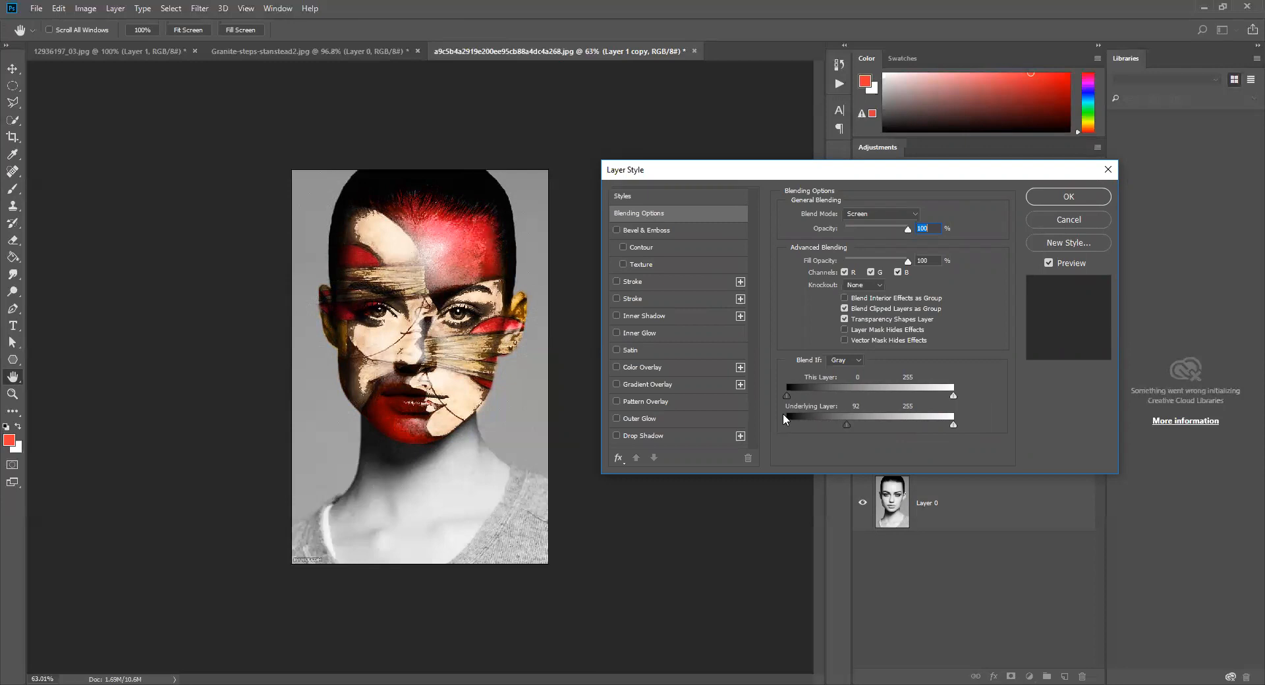
pyautogui.press('alt')
pyautogui.moveTo(849, 425); pyautogui.dragTo(937, 425)
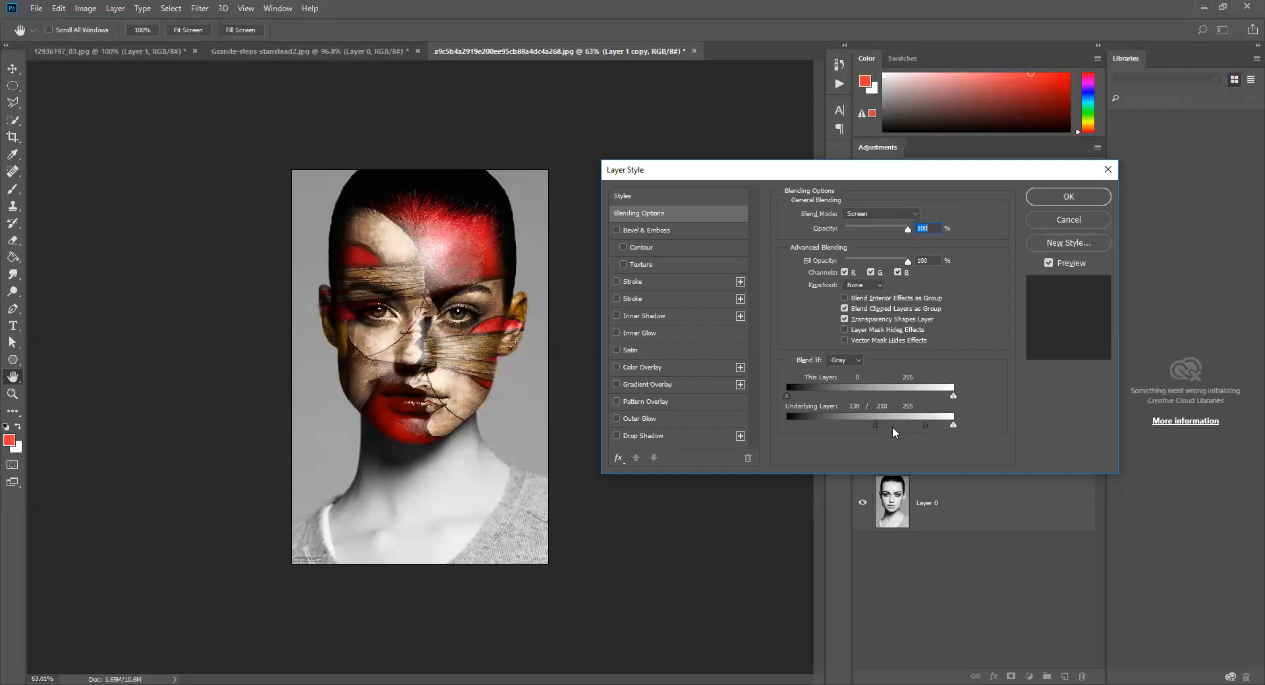
pyautogui.moveTo(896, 424)
pyautogui.mouseDown()
pyautogui.moveTo(907, 424)
pyautogui.moveTo(882, 426)
pyautogui.mouseUp()
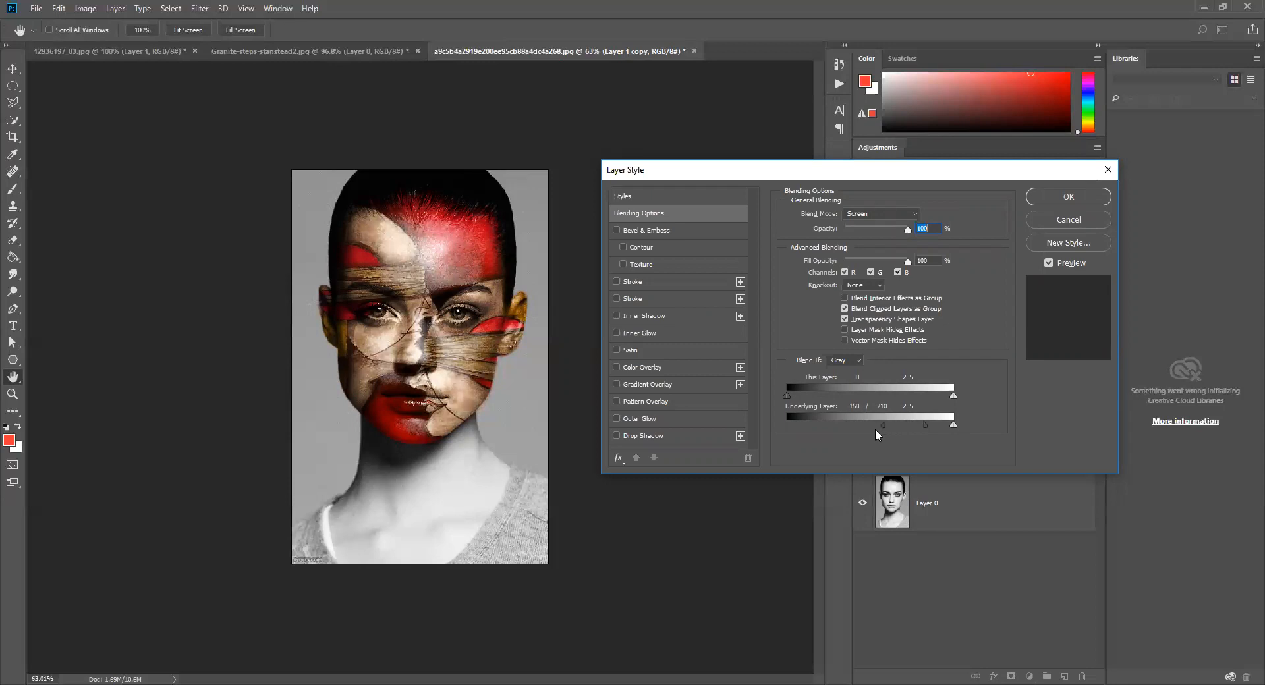
pyautogui.click(1068, 196)
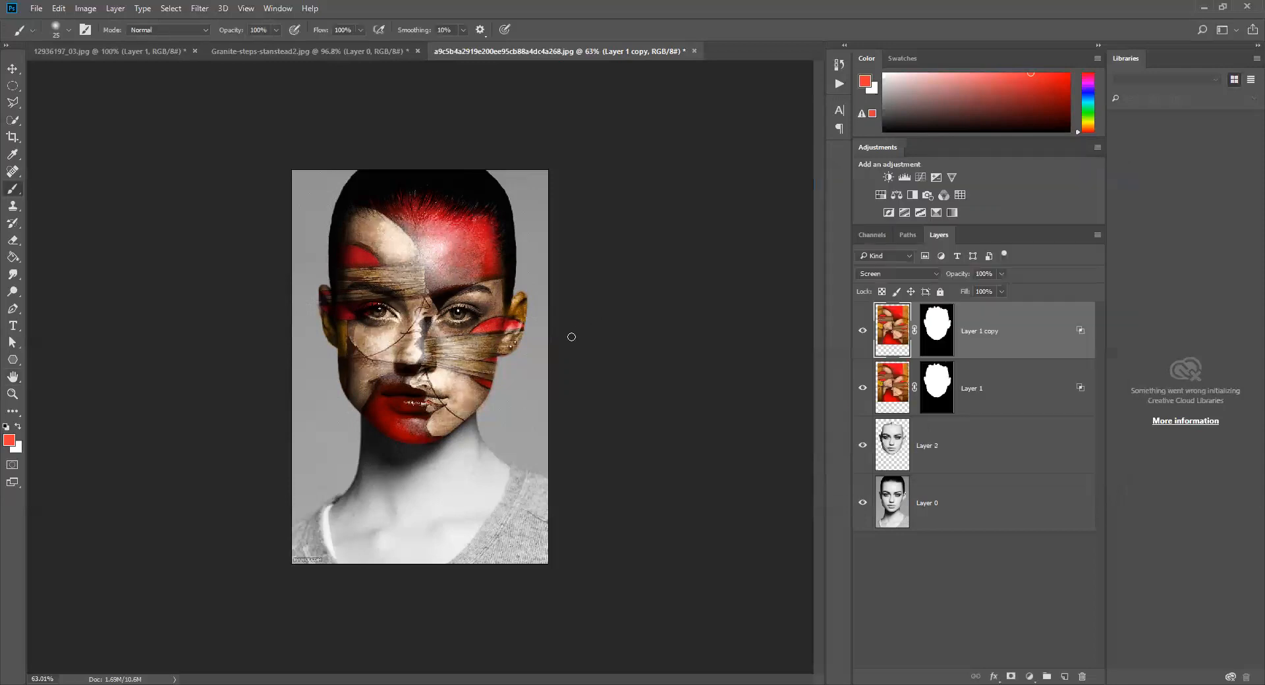
# - Duplicate the original portrait layer above all other layers and scale the copy down into the image's lower-left corner
pyautogui.scroll(-1, 534, 342)
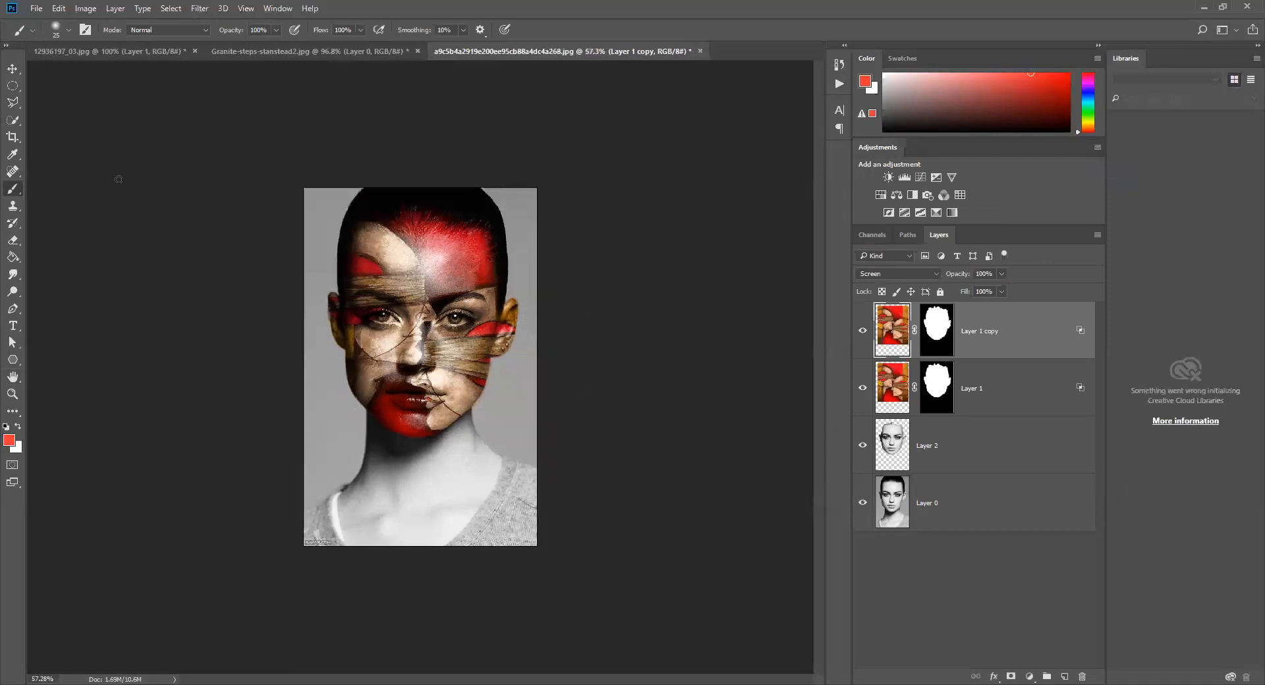
pyautogui.click(13, 69)
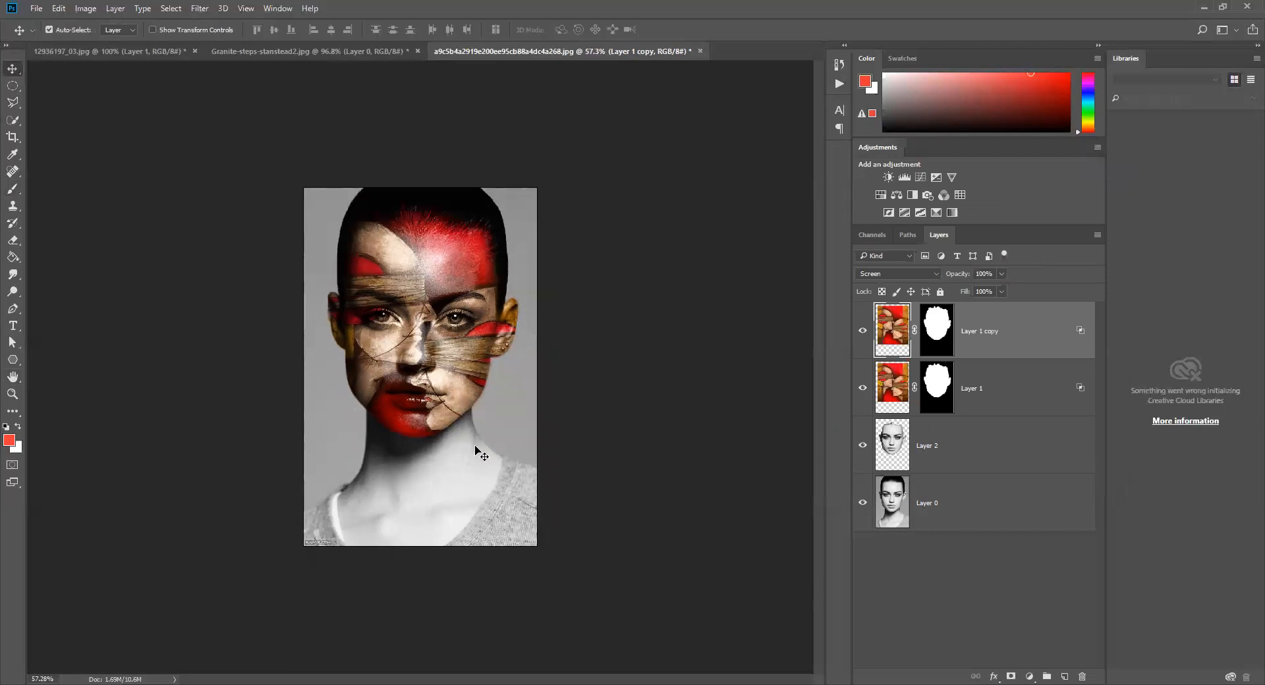
pyautogui.click(949, 502)
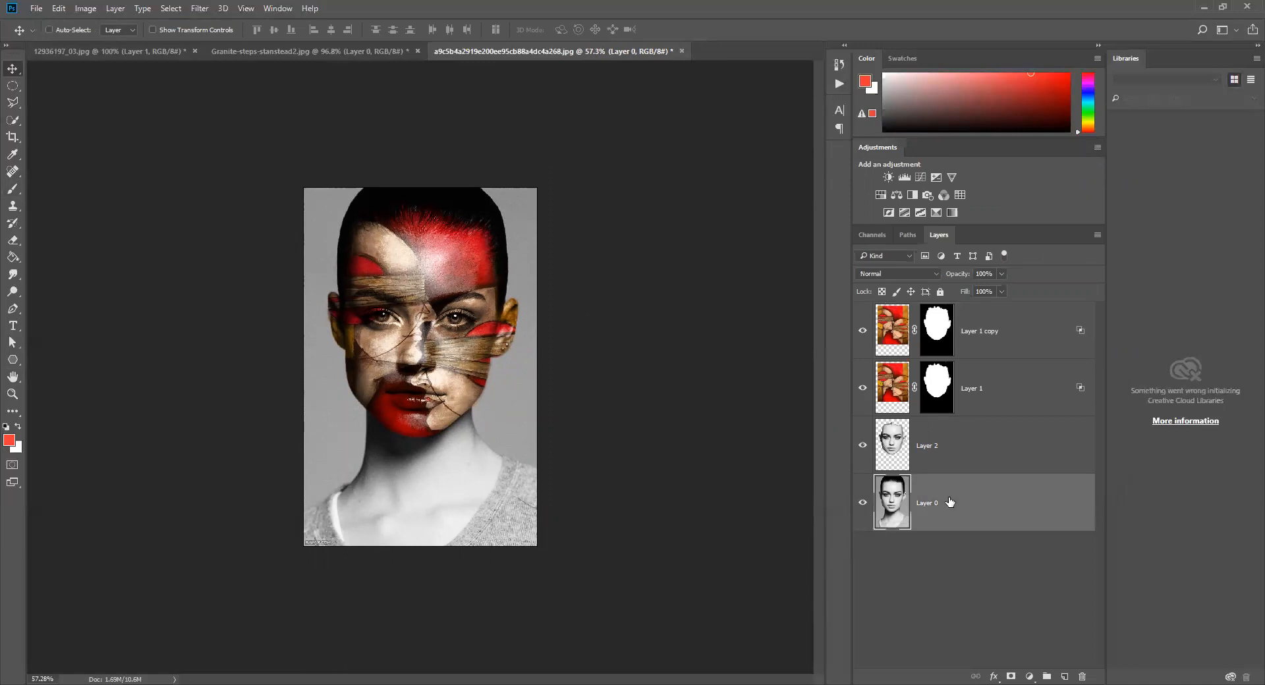
pyautogui.hotkey('ctrl', 'j')
pyautogui.moveTo(949, 502); pyautogui.dragTo(956, 304)
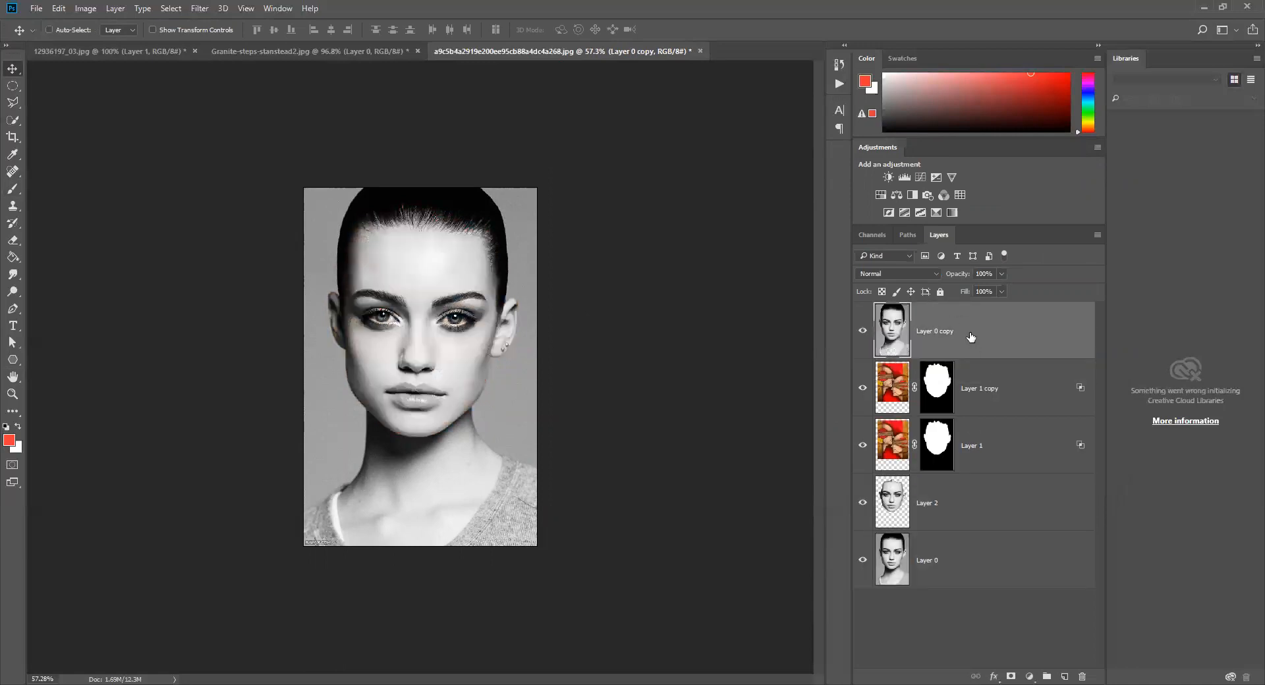
pyautogui.hotkey('ctrl', 't')
pyautogui.moveTo(535, 193); pyautogui.dragTo(374, 414)
pyautogui.press('Return')
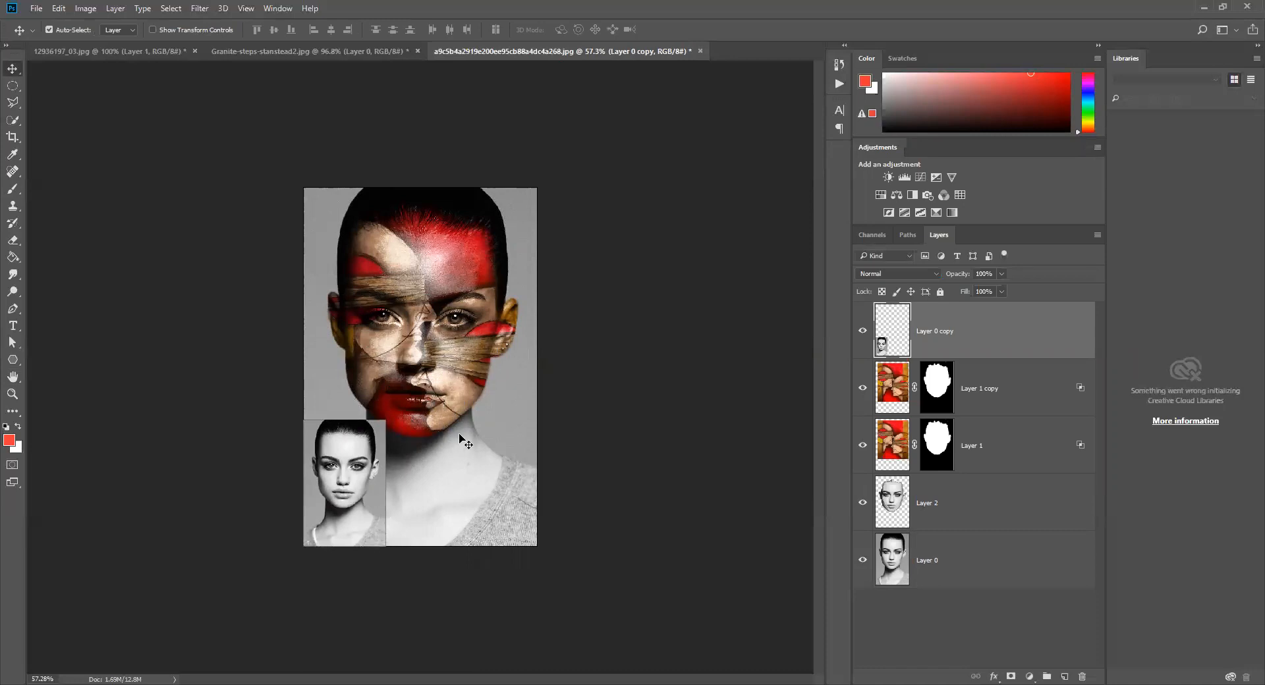
# - Group the two masked painting layers and reduce the group's opacity to about 86%
pyautogui.click(493, 266)
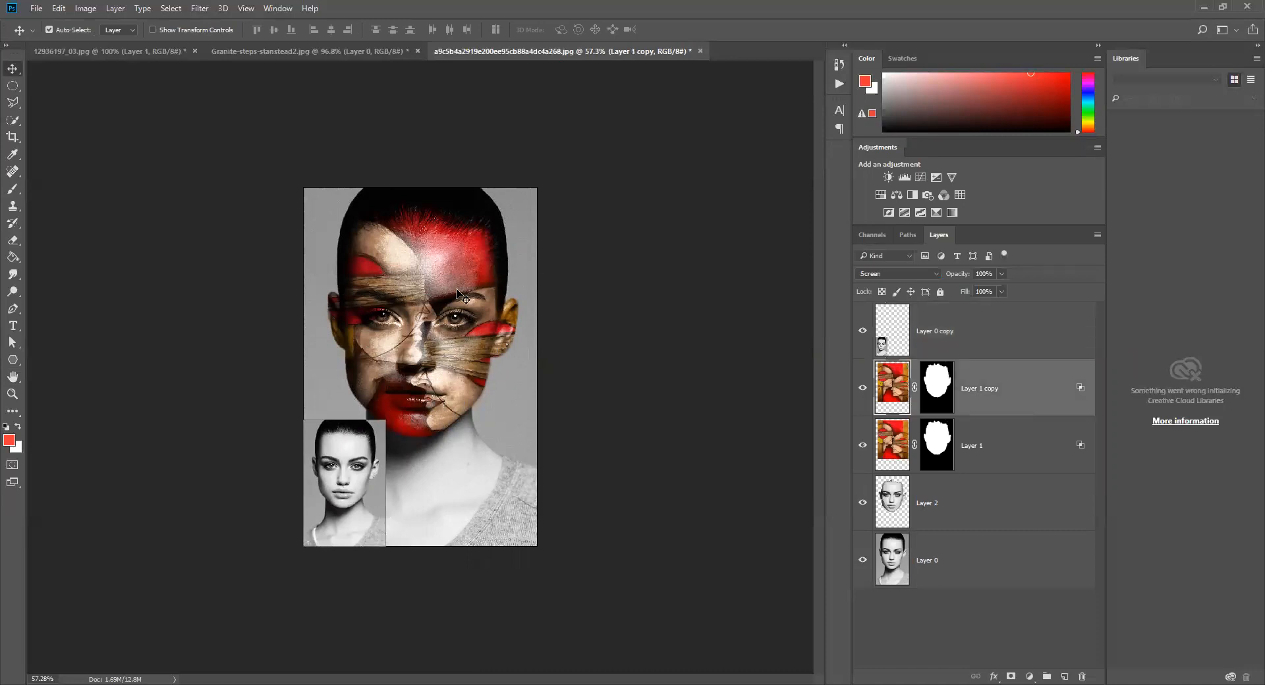
pyautogui.keyDown('shift'); pyautogui.click(994, 443); pyautogui.keyUp('shift')
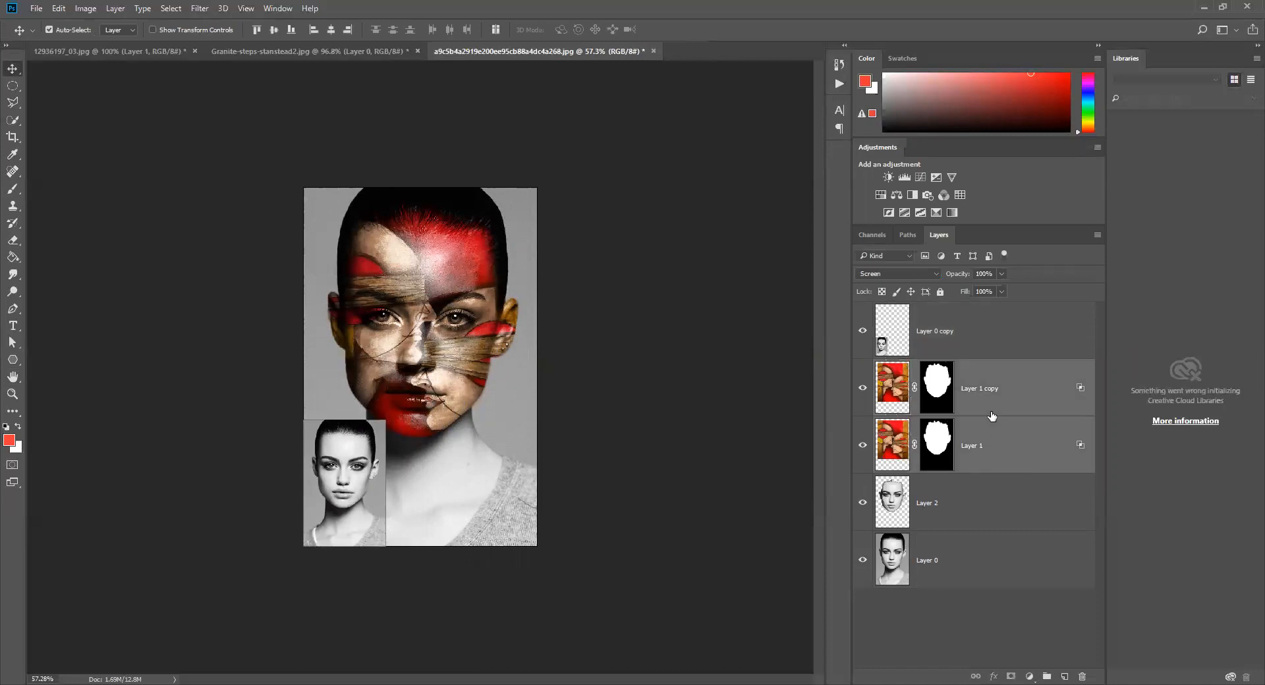
pyautogui.press('ctrl')
pyautogui.hotkey('ctrl', 'g')
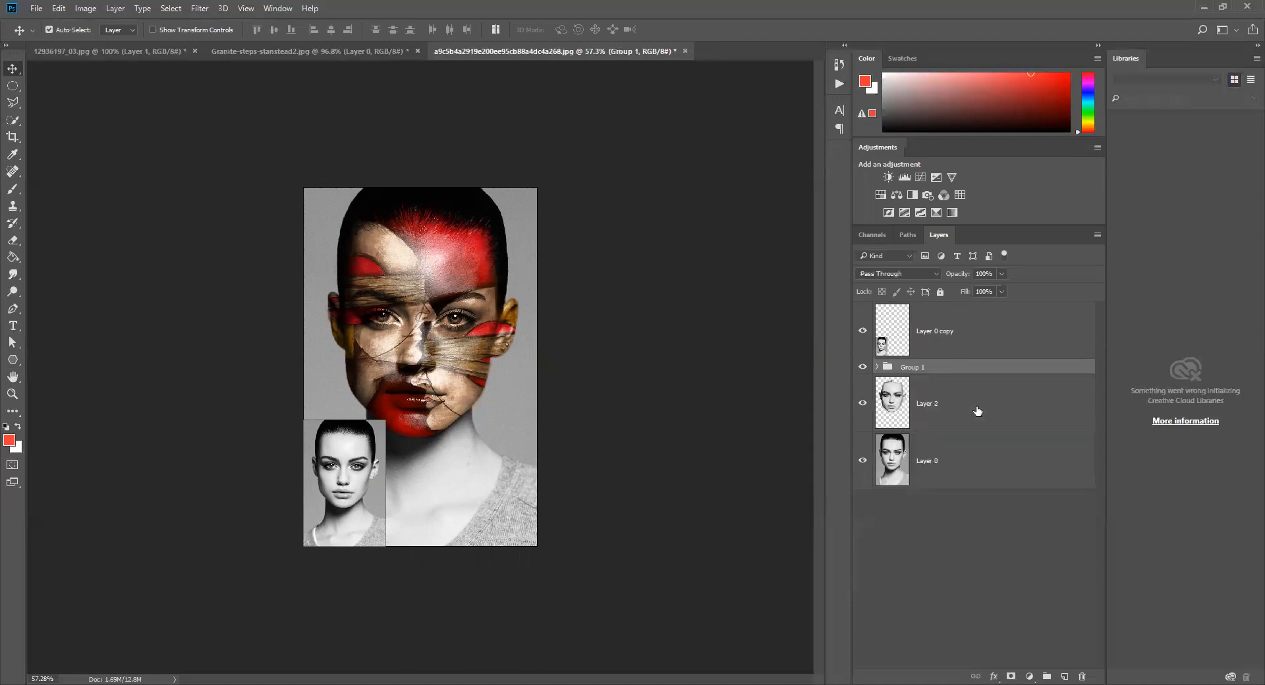
pyautogui.click(1001, 275)
pyautogui.moveTo(1003, 291); pyautogui.dragTo(995, 295)
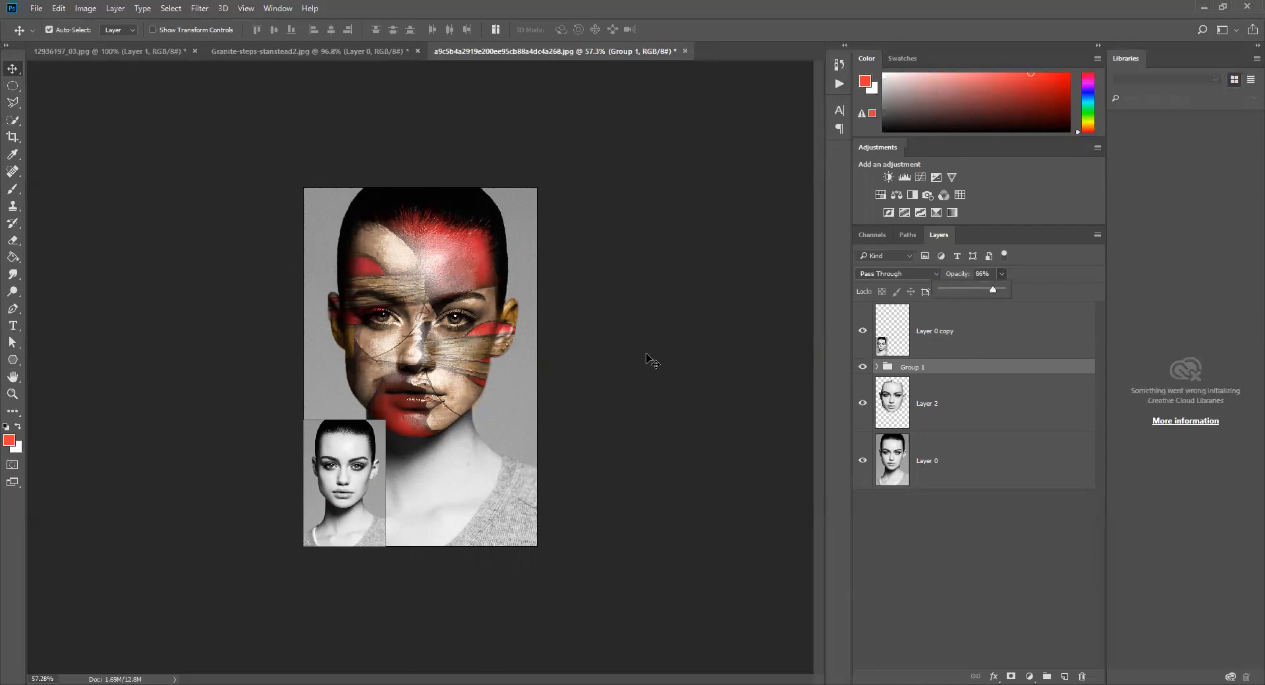
# - Move the small portrait copy to the image's lower-right corner
pyautogui.moveTo(351, 463); pyautogui.dragTo(503, 463)
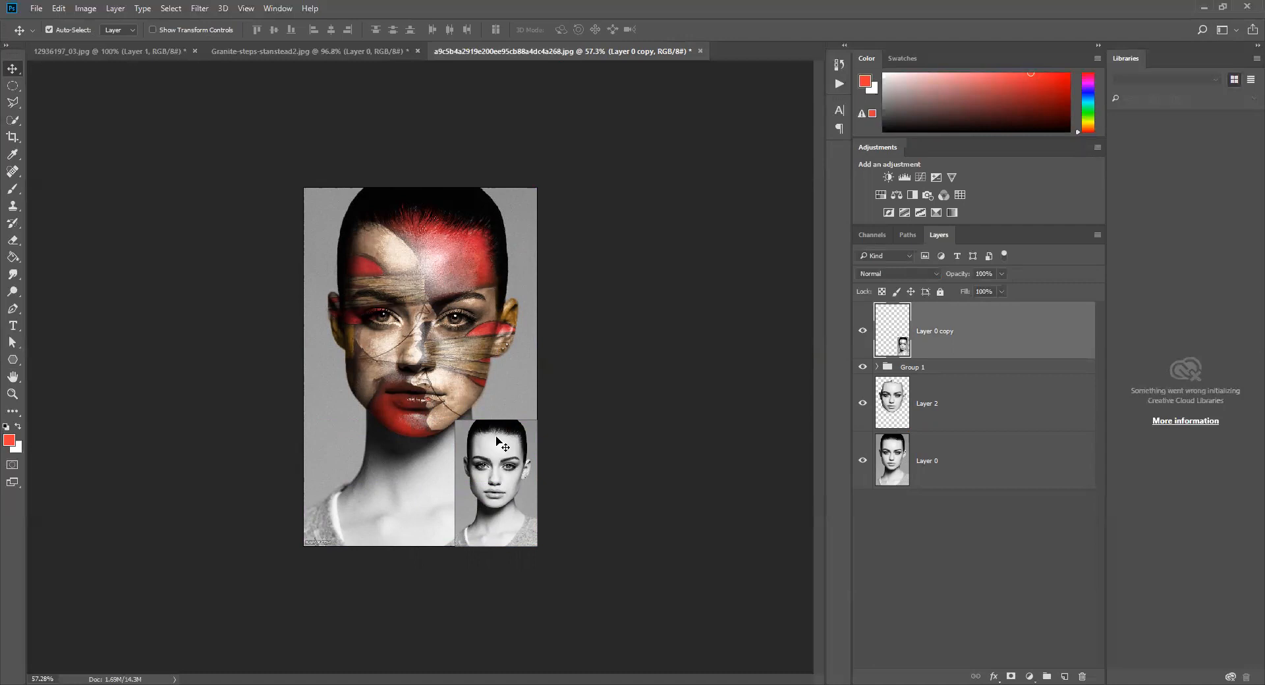
pyautogui.click(597, 312)
# - Look over the granite steps and painting documents, ending in the granite steps document
pyautogui.click(270, 50)
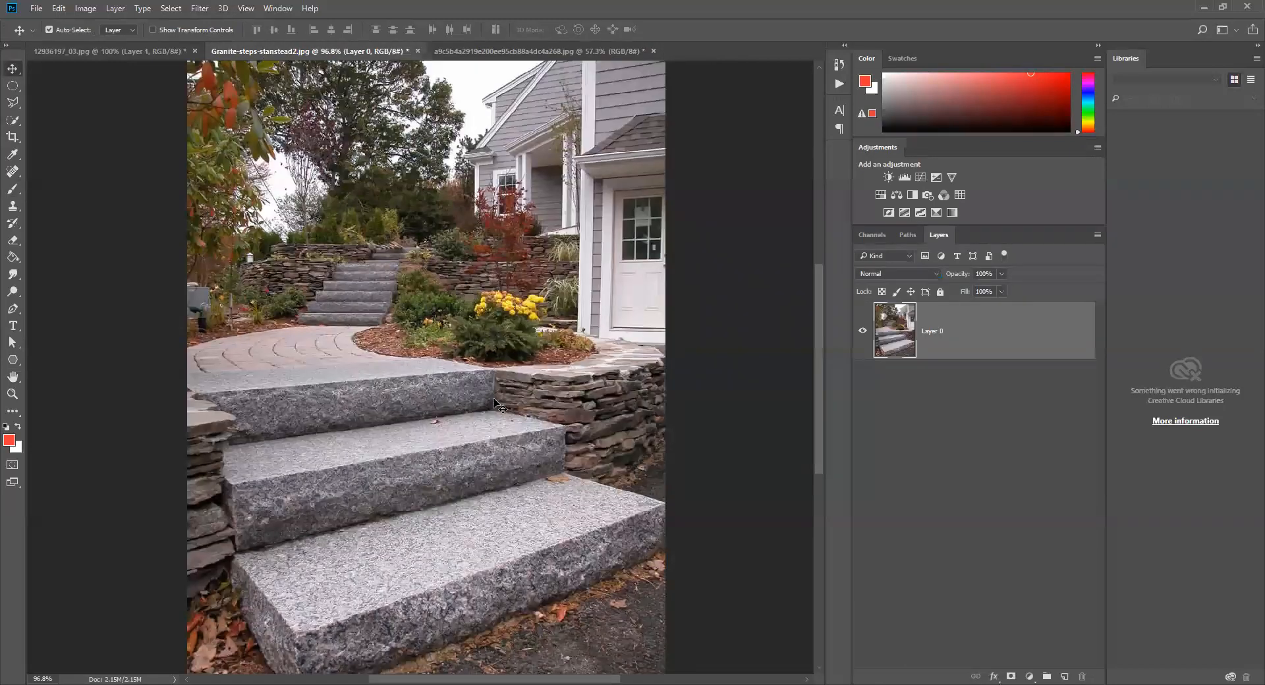
pyautogui.click(106, 51)
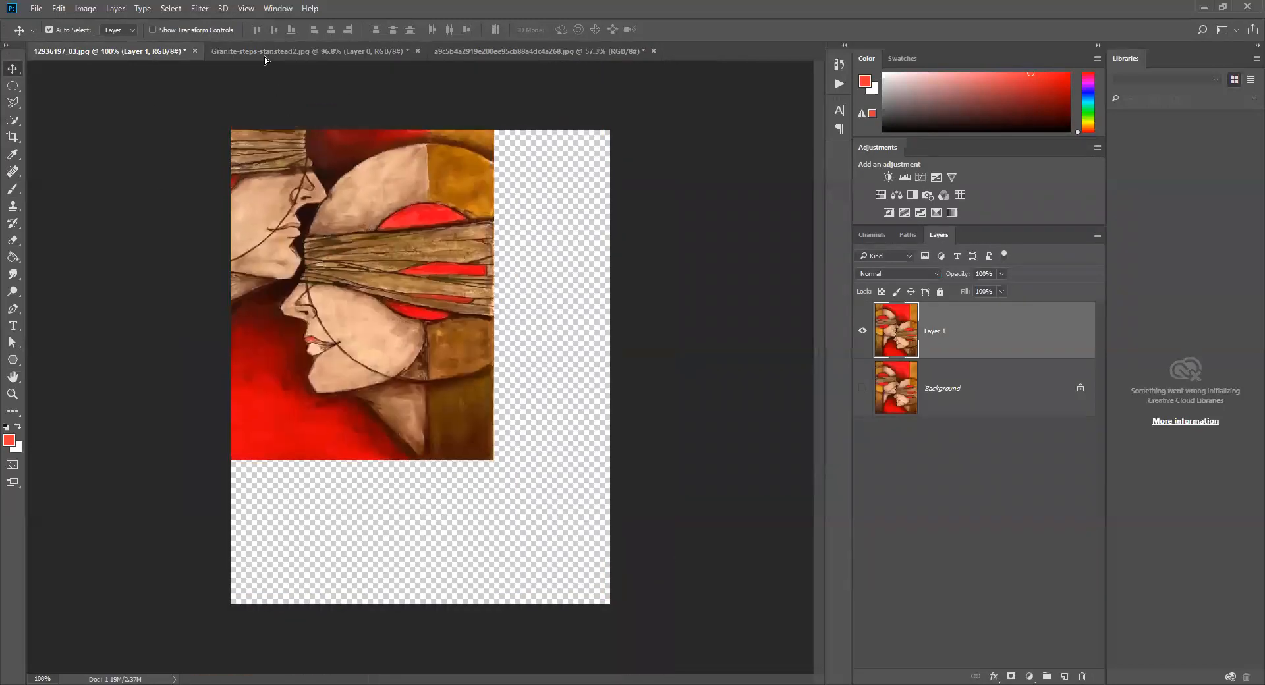
pyautogui.click(263, 57)
# - Paste the painting over the granite steps, scale it to about 64% and rotate it about -23°
pyautogui.hotkey('ctrl', 'v')
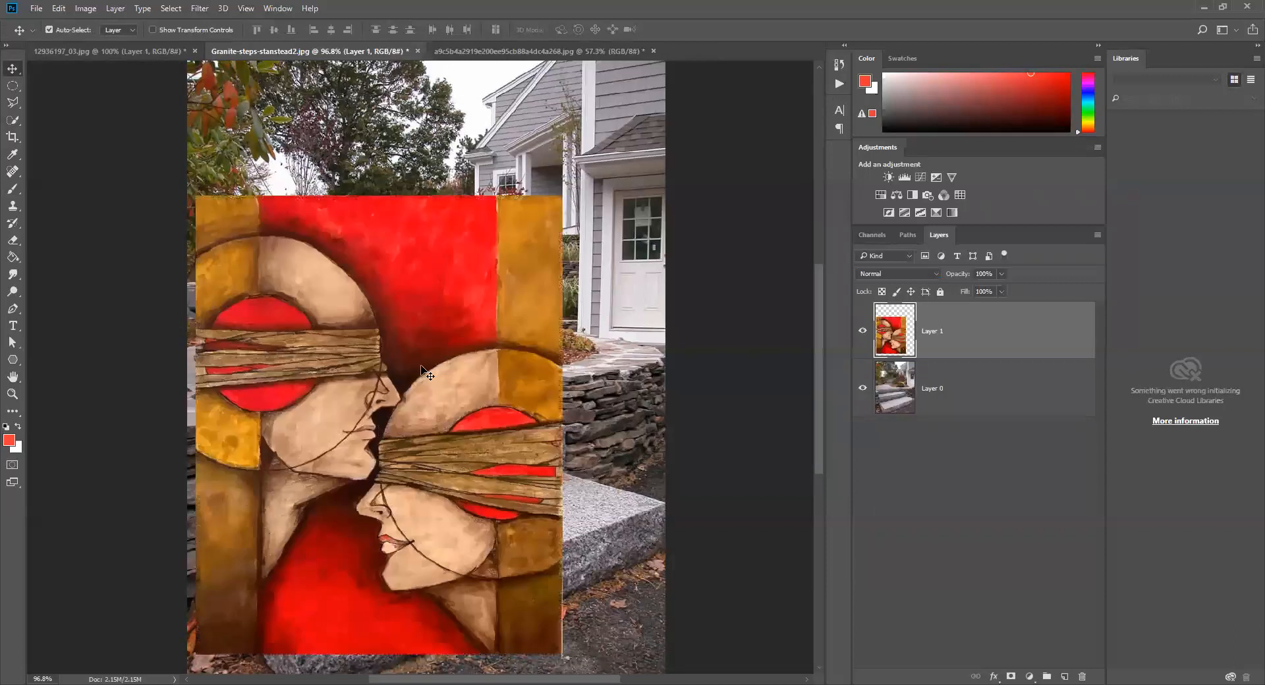
pyautogui.hotkey('ctrl', 't')
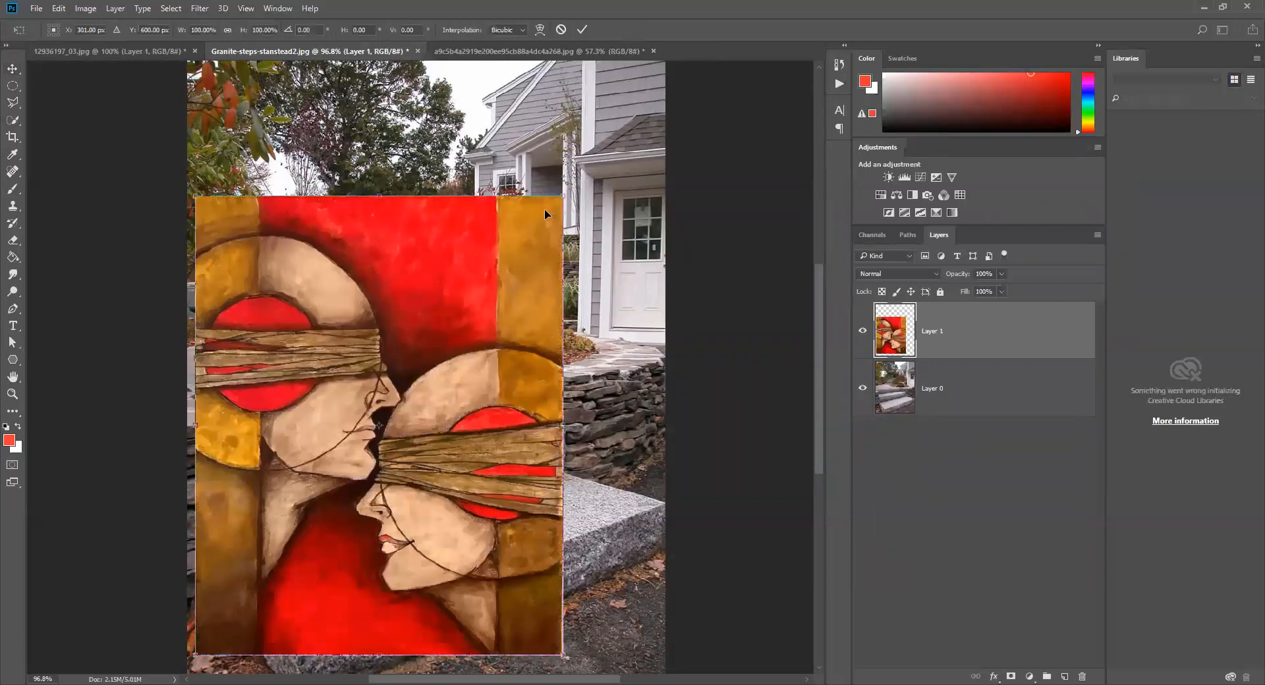
pyautogui.moveTo(560, 197); pyautogui.dragTo(371, 309)
pyautogui.moveTo(375, 477); pyautogui.dragTo(514, 393)
# - Distort the pasted painting by its corners so it lies in perspective over the granite steps
pyautogui.click(94, 10)
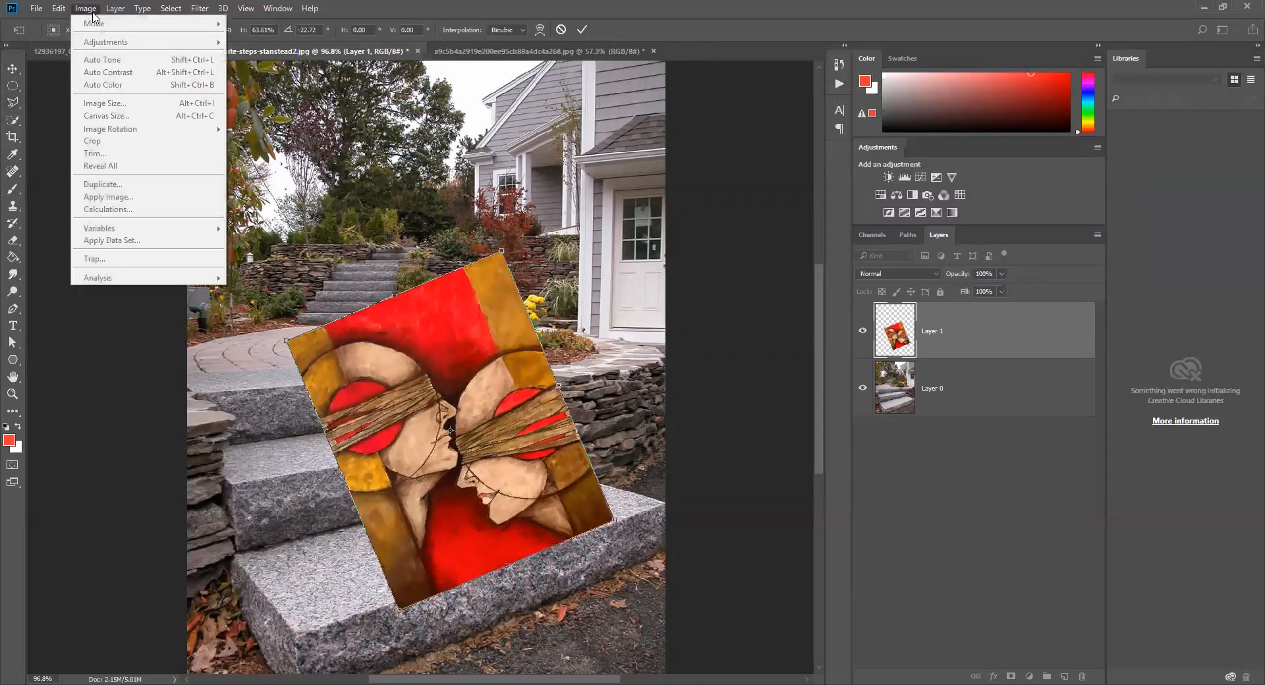
pyautogui.moveTo(59, 8)
pyautogui.moveTo(214, 294)
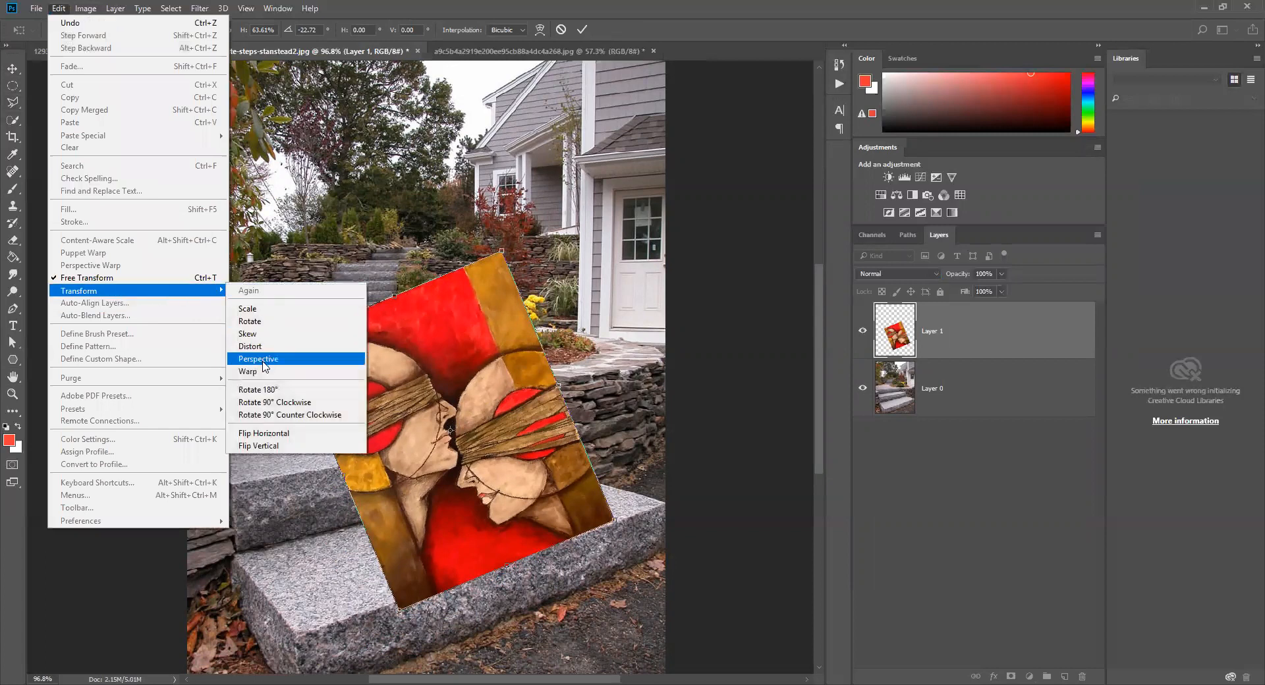
pyautogui.click(250, 346)
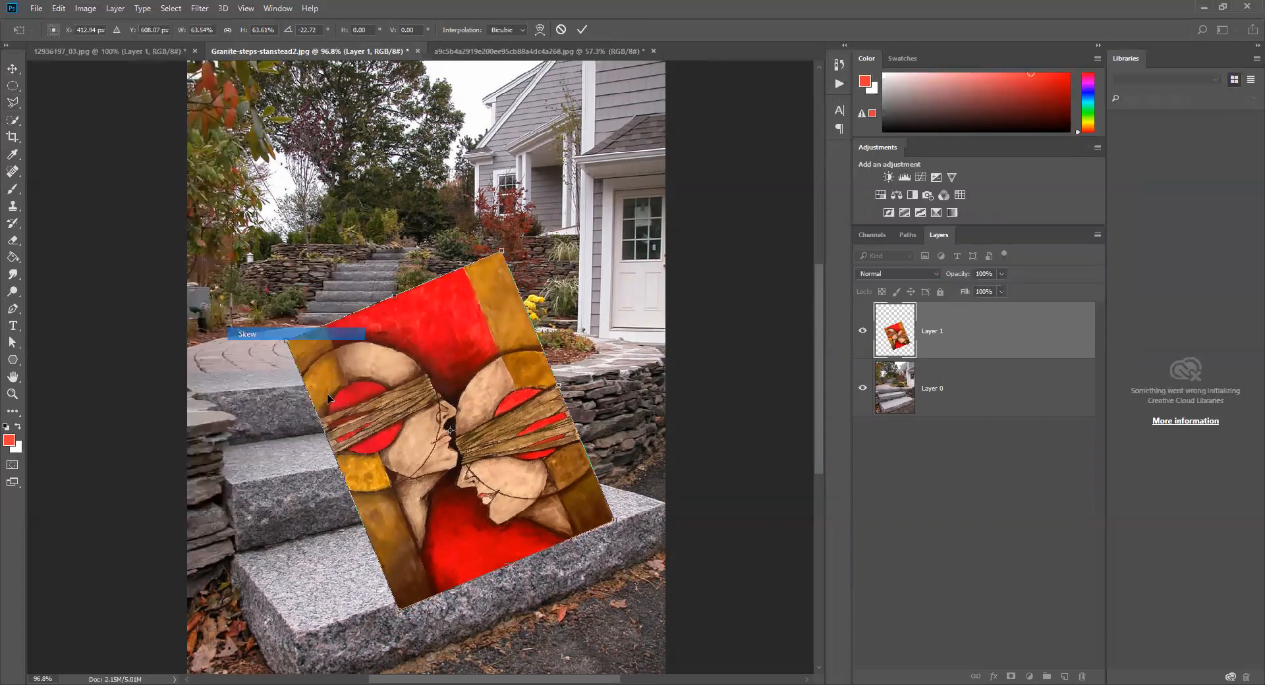
pyautogui.moveTo(284, 342); pyautogui.dragTo(193, 381)
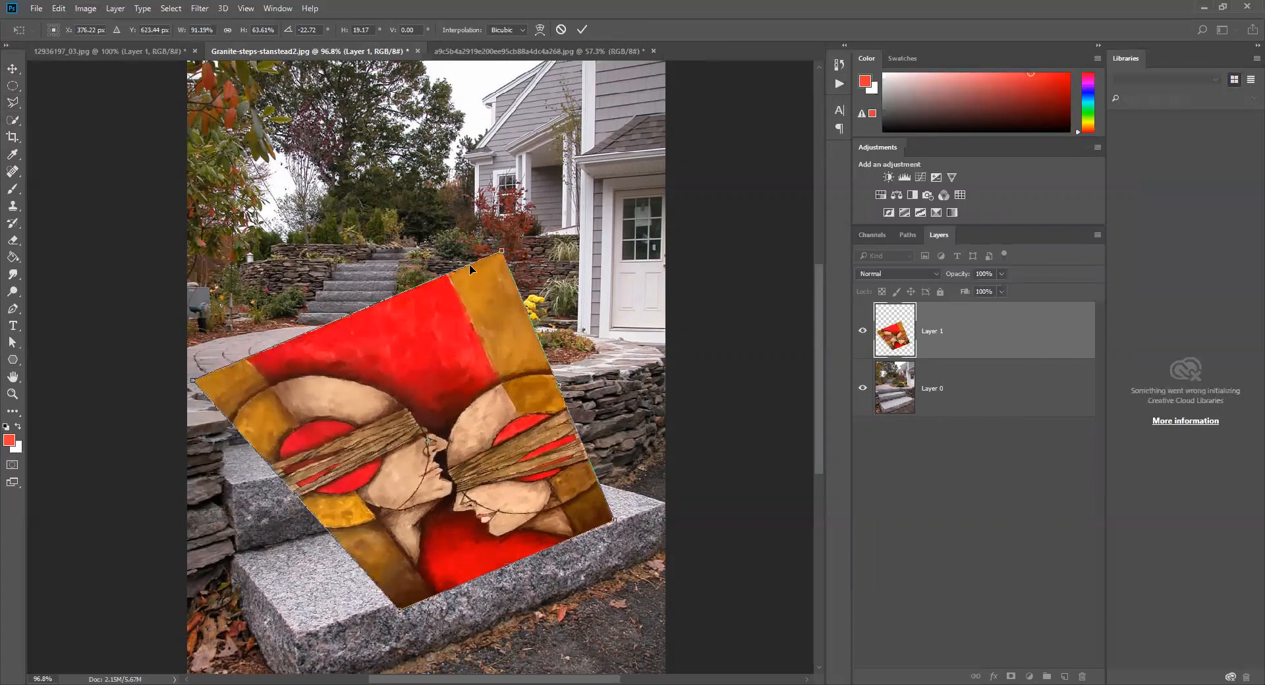
pyautogui.moveTo(504, 252)
pyautogui.mouseDown()
pyautogui.moveTo(455, 277)
pyautogui.moveTo(521, 359)
pyautogui.moveTo(388, 309)
pyautogui.moveTo(458, 375)
pyautogui.mouseUp()
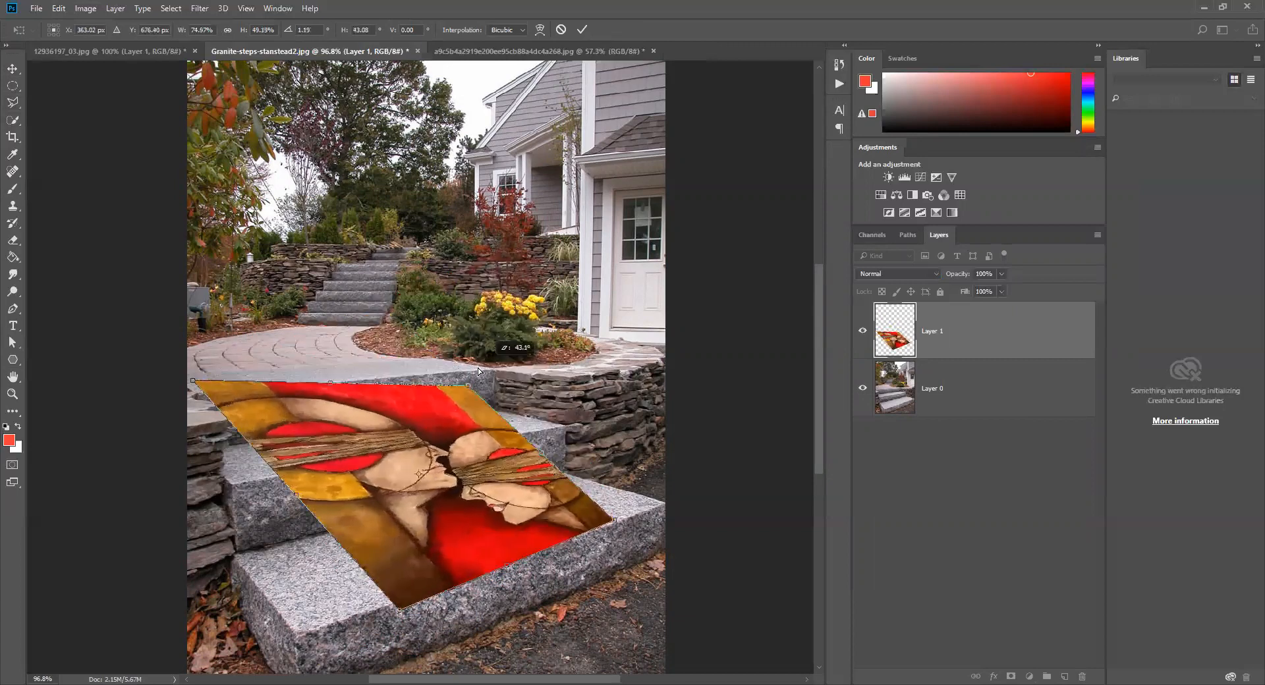
pyautogui.moveTo(614, 520); pyautogui.dragTo(652, 503)
pyautogui.moveTo(400, 613)
pyautogui.mouseDown()
pyautogui.moveTo(296, 631)
pyautogui.moveTo(311, 633)
pyautogui.mouseUp()
pyautogui.moveTo(193, 381)
pyautogui.mouseDown()
pyautogui.moveTo(164, 410)
pyautogui.moveTo(154, 435)
pyautogui.moveTo(165, 433)
pyautogui.mouseUp()
pyautogui.press('Return')
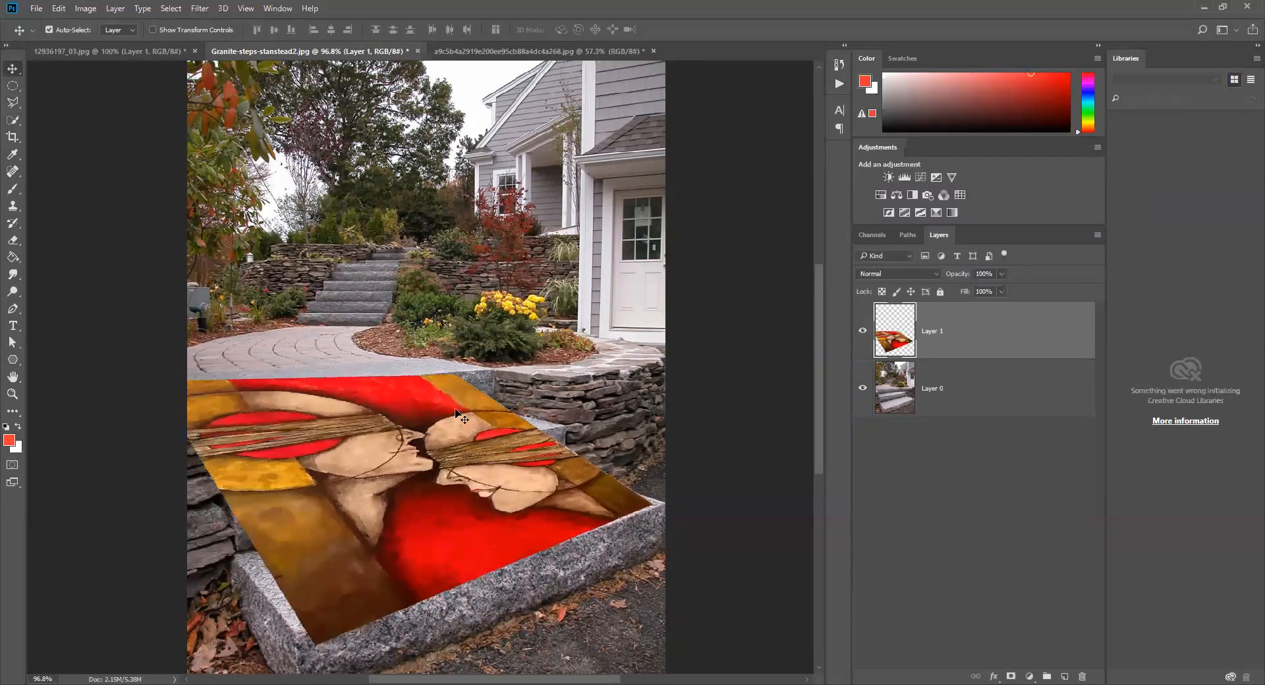
# - Try the Overlay, Multiply, Hard Light, Linear Light and Color Dodge blend modes on the painting laid over the steps
pyautogui.click(912, 274)
pyautogui.click(863, 403)
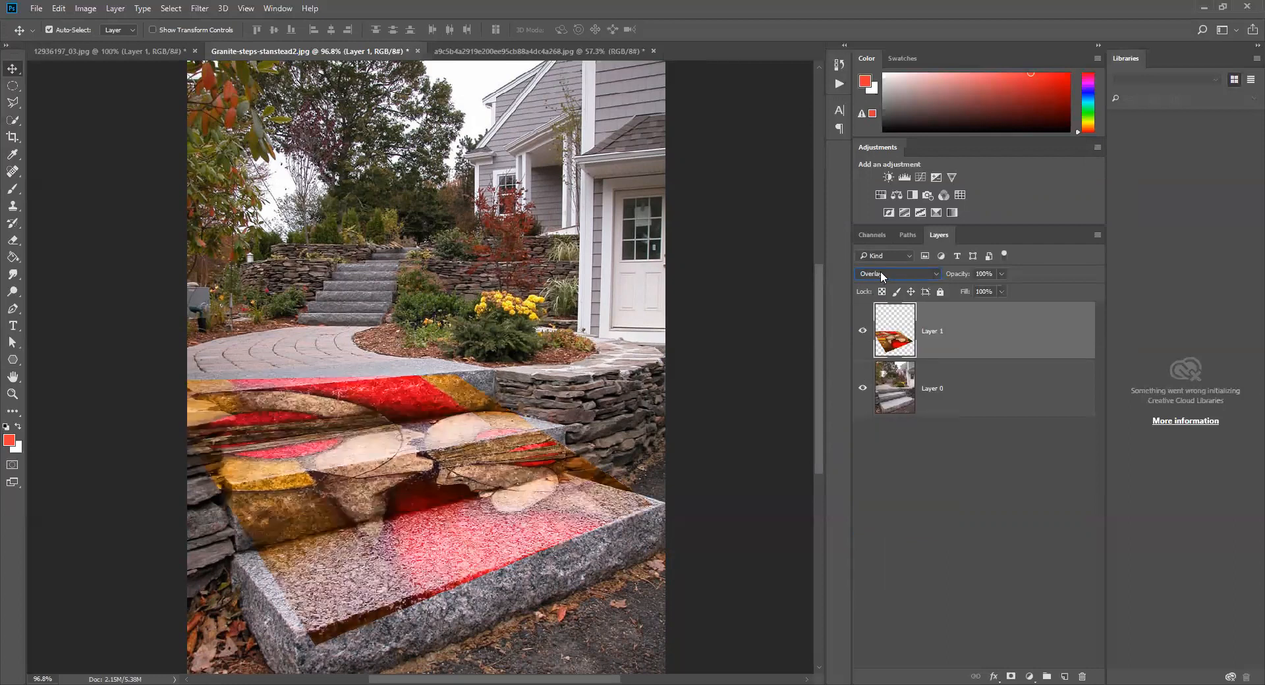
pyautogui.click(881, 276)
pyautogui.click(881, 323)
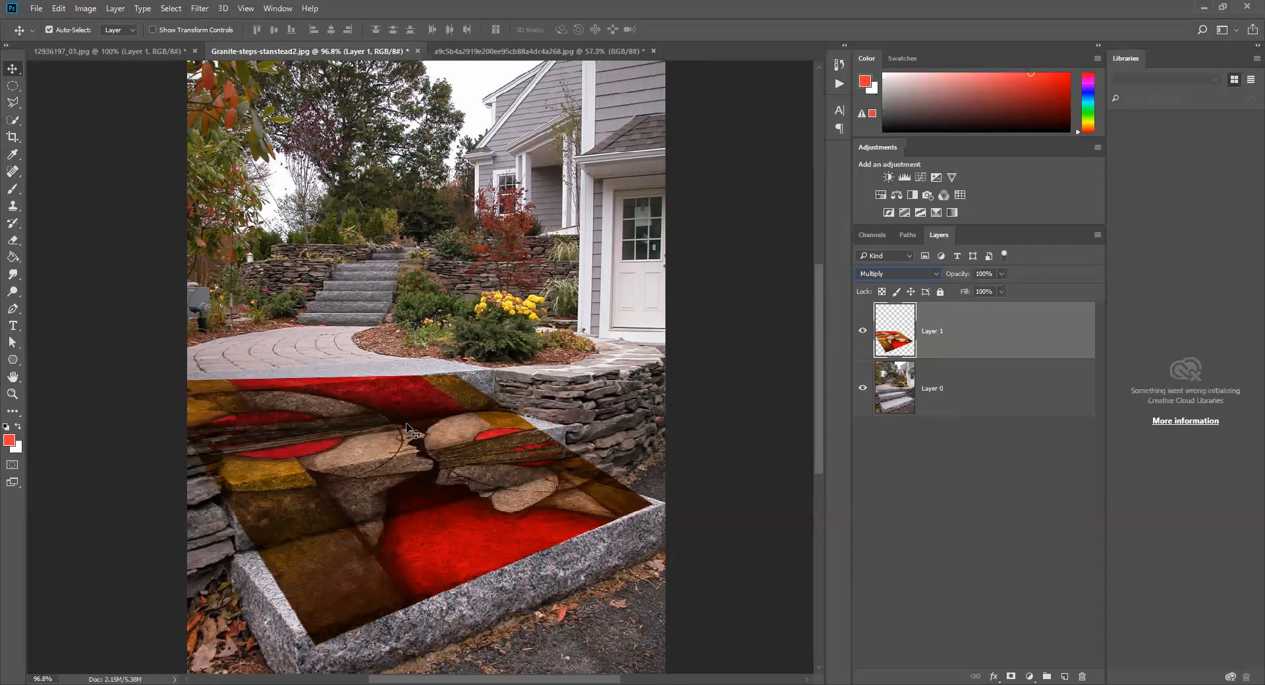
pyautogui.click(899, 274)
pyautogui.click(864, 410)
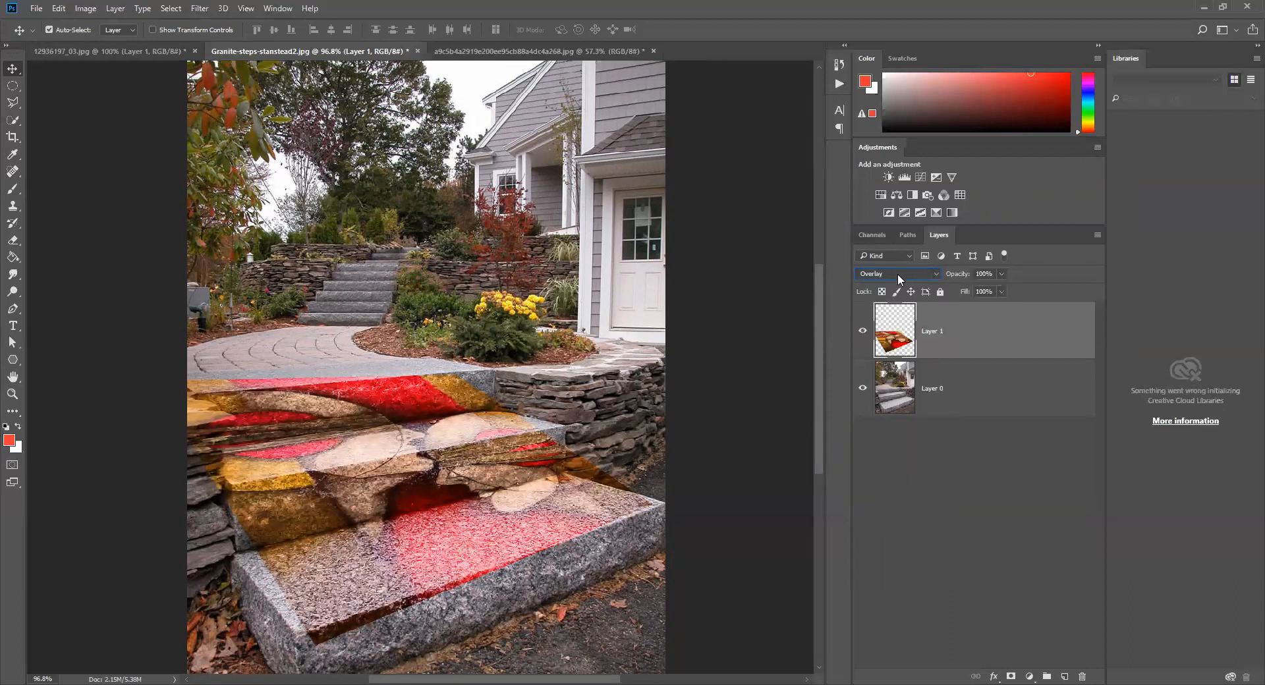
pyautogui.click(900, 277)
pyautogui.click(873, 418)
pyautogui.click(898, 276)
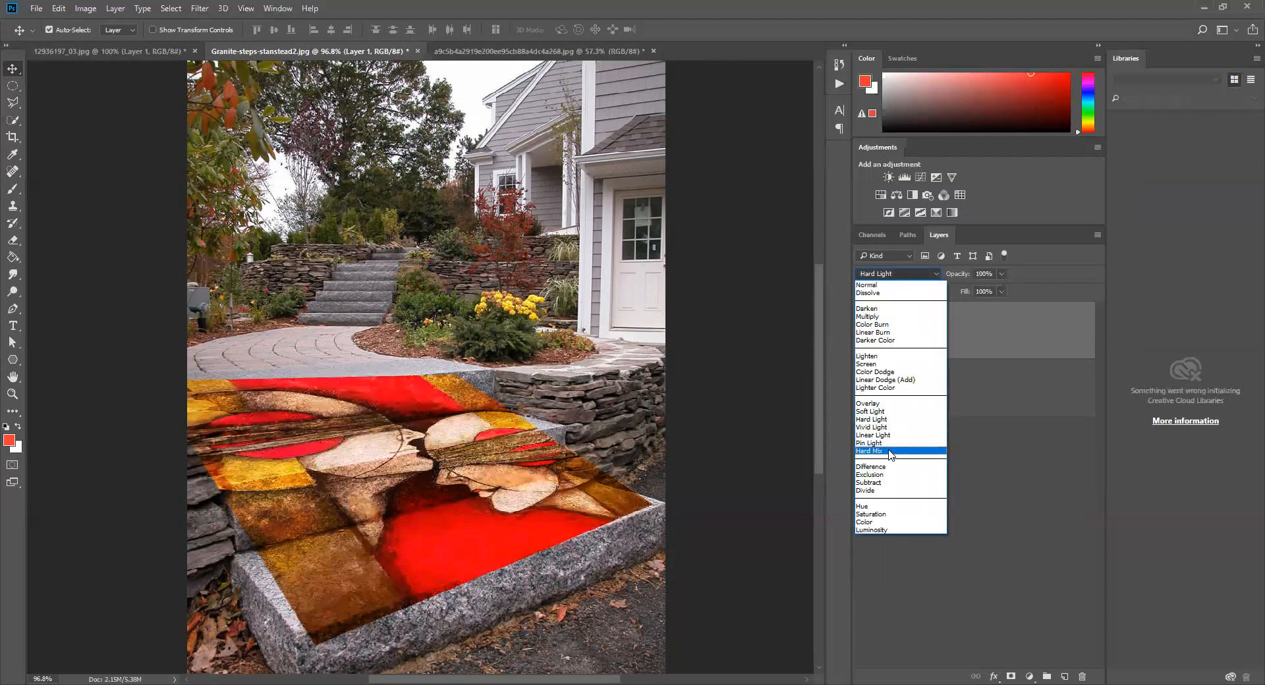
pyautogui.click(885, 435)
pyautogui.click(900, 278)
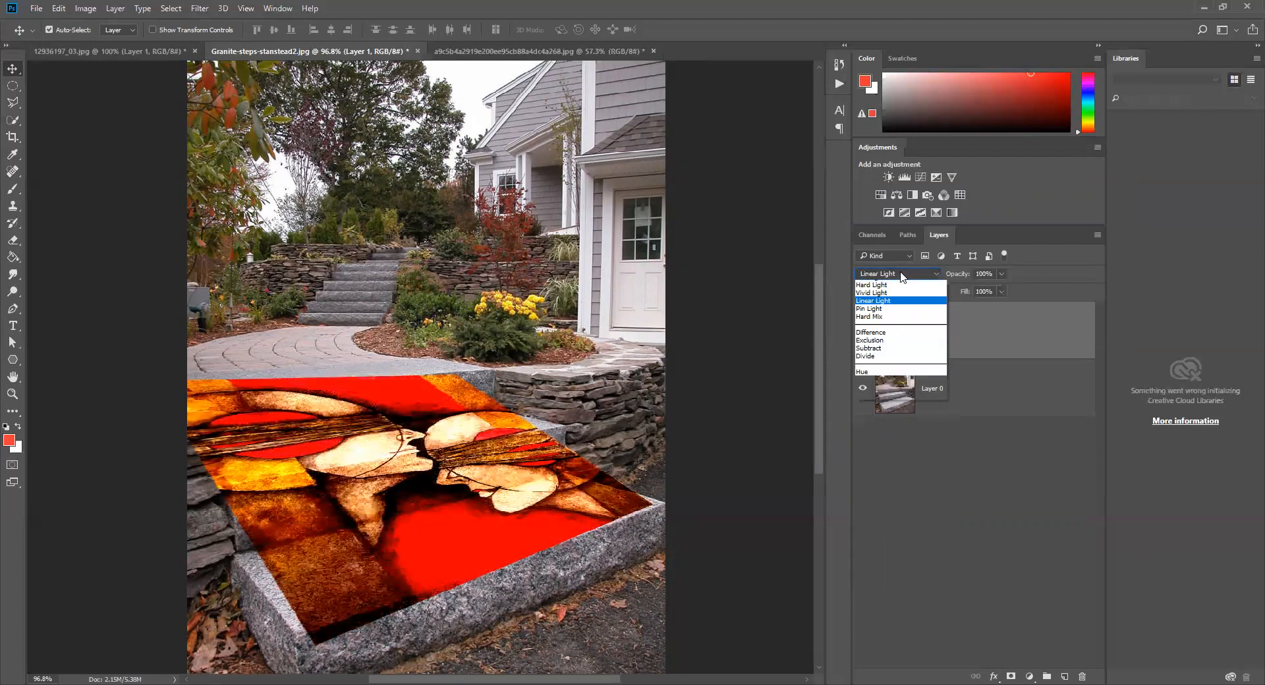
pyautogui.click(882, 372)
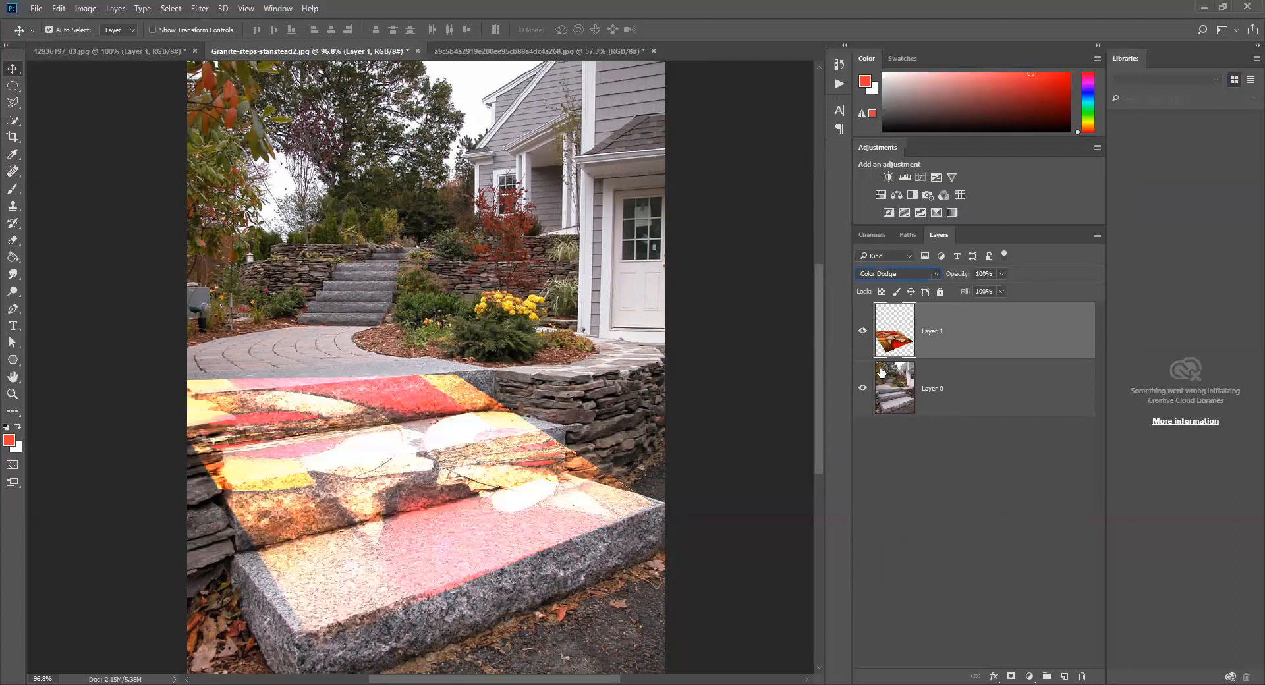
# - Delete the distorted painting layer from the granite steps document
pyautogui.click(899, 277)
pyautogui.click(452, 446)
pyautogui.press('Delete')
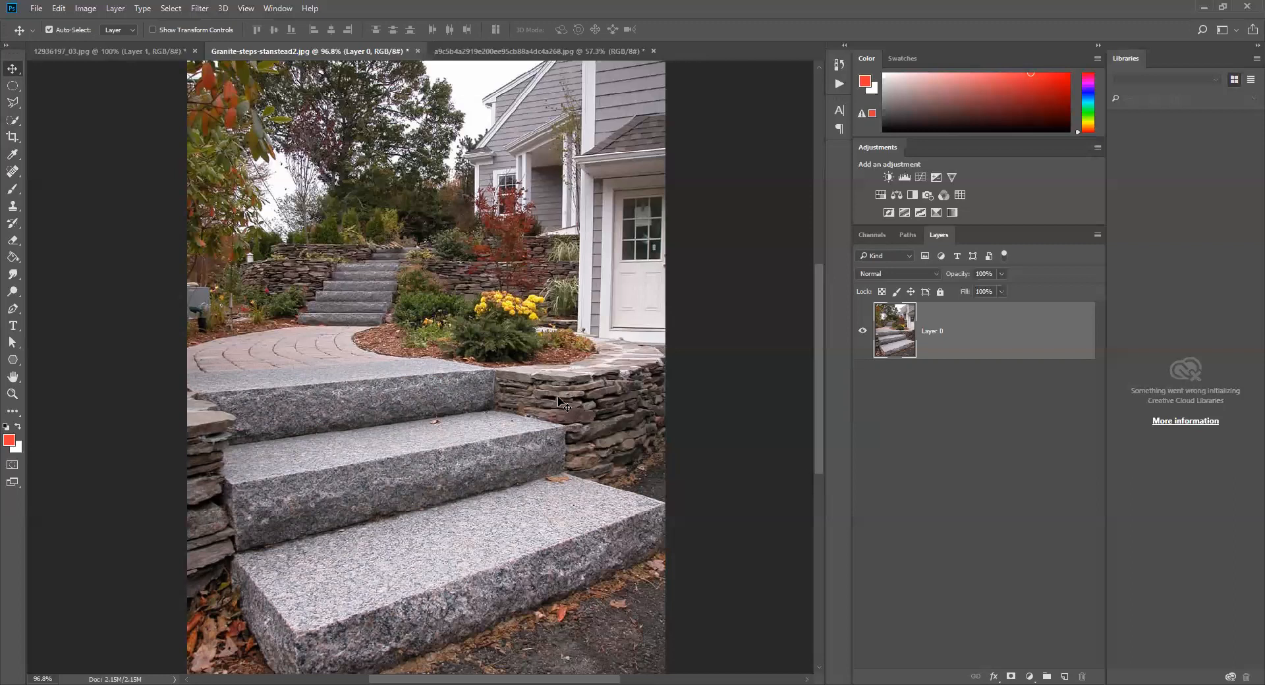
# - Bring the painting into the granite steps document as a new layer, position it over the steps and hide it
pyautogui.click(136, 53)
pyautogui.moveTo(319, 234)
pyautogui.mouseDown()
pyautogui.moveTo(306, 55)
pyautogui.moveTo(398, 364)
pyautogui.moveTo(385, 459)
pyautogui.moveTo(461, 390)
pyautogui.mouseUp()
pyautogui.moveTo(346, 477); pyautogui.dragTo(427, 495)
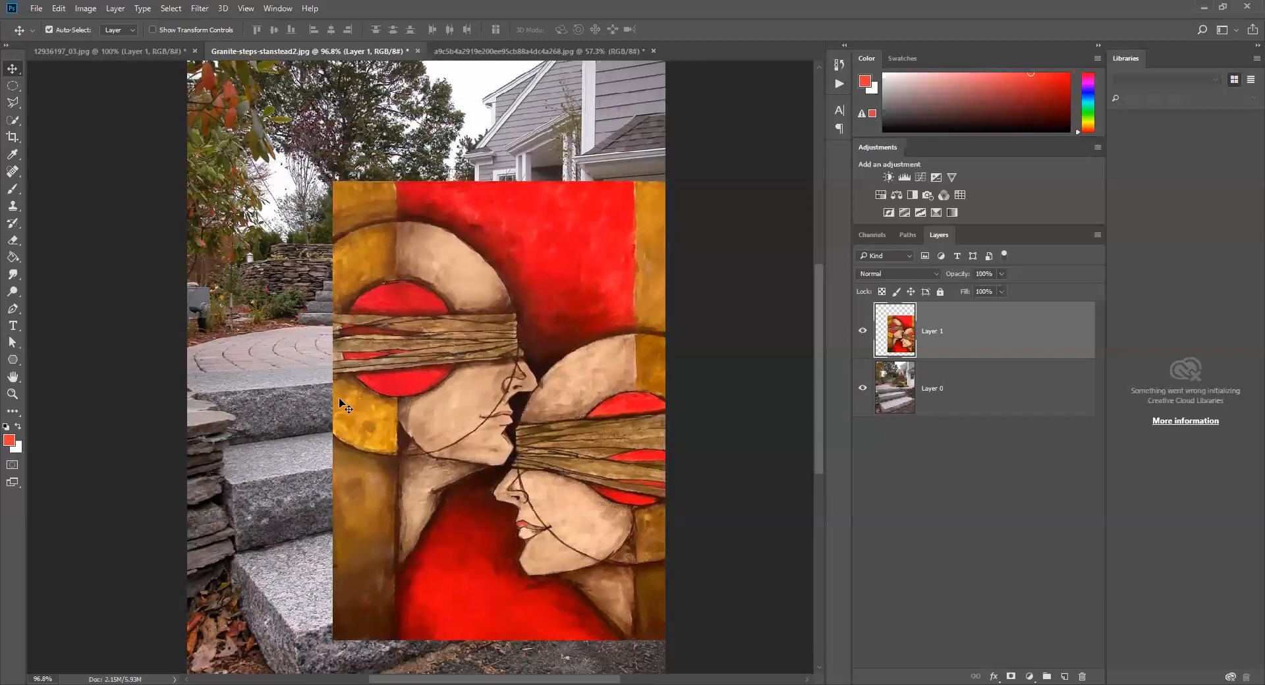
pyautogui.moveTo(390, 408)
pyautogui.mouseDown()
pyautogui.moveTo(538, 408)
pyautogui.moveTo(280, 409)
pyautogui.moveTo(400, 487)
pyautogui.moveTo(346, 428)
pyautogui.moveTo(345, 404)
pyautogui.mouseUp()
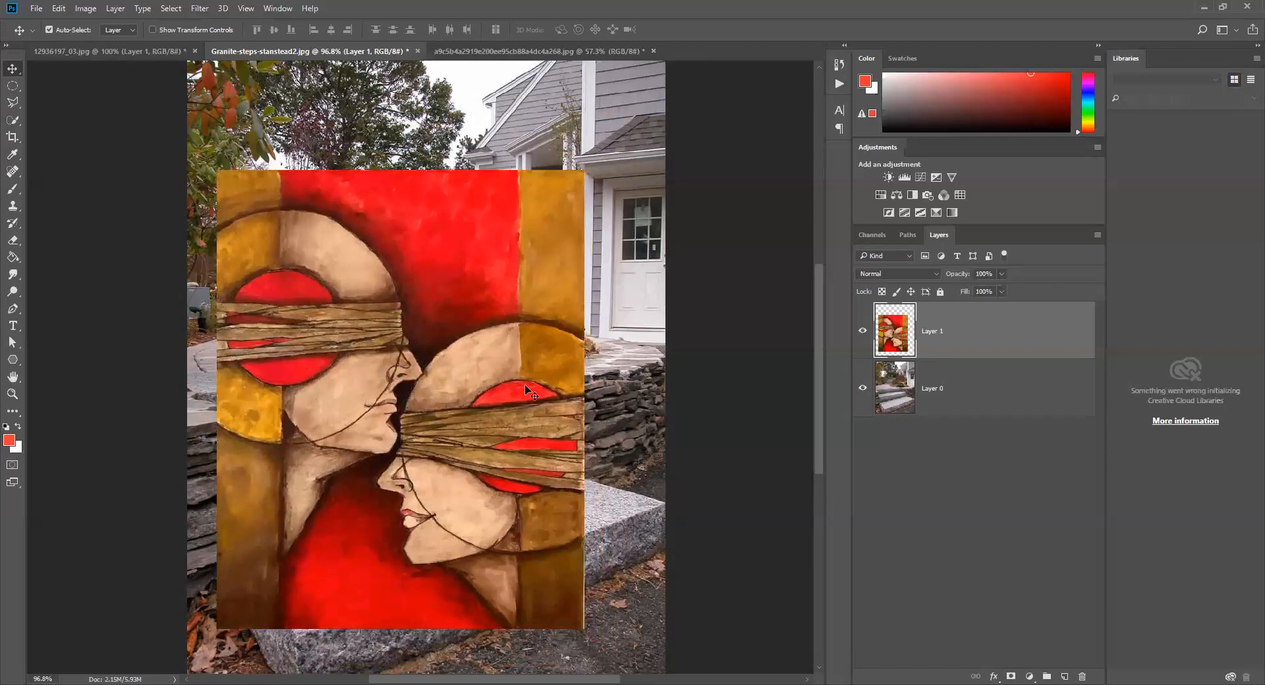
pyautogui.moveTo(373, 345)
pyautogui.mouseDown()
pyautogui.moveTo(484, 346)
pyautogui.moveTo(464, 416)
pyautogui.moveTo(405, 387)
pyautogui.moveTo(376, 341)
pyautogui.mouseUp()
pyautogui.click(862, 333)
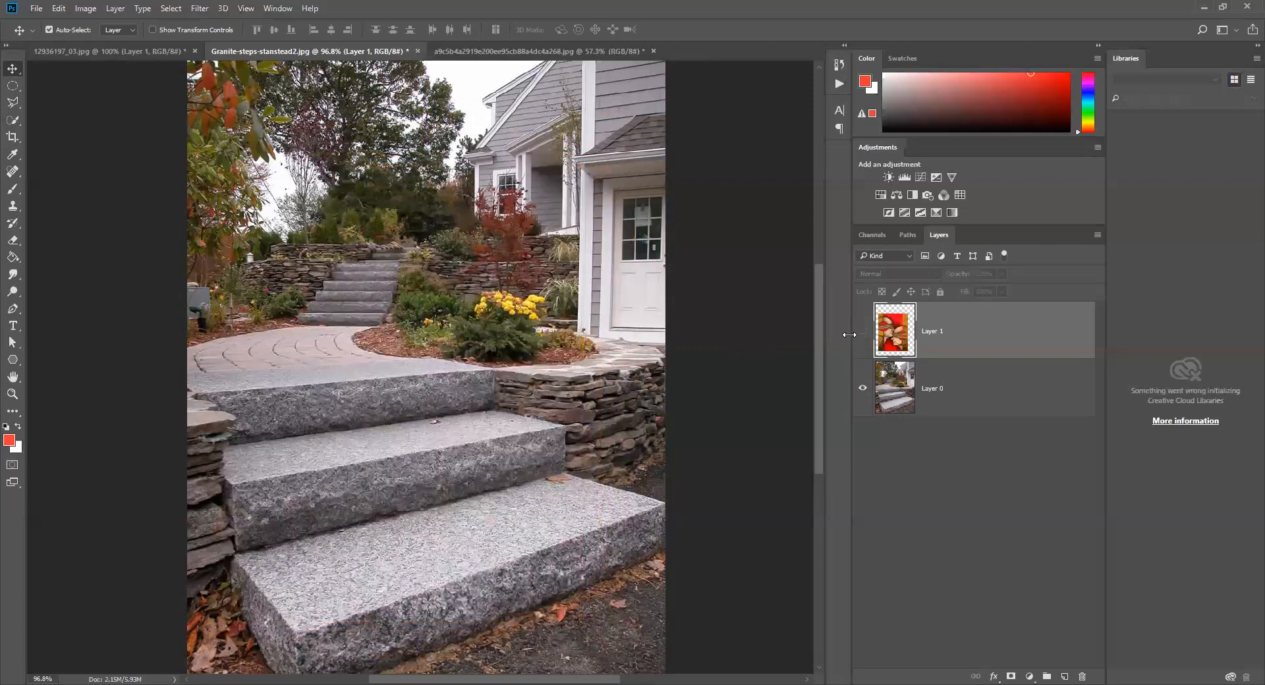
pyautogui.click(418, 451)
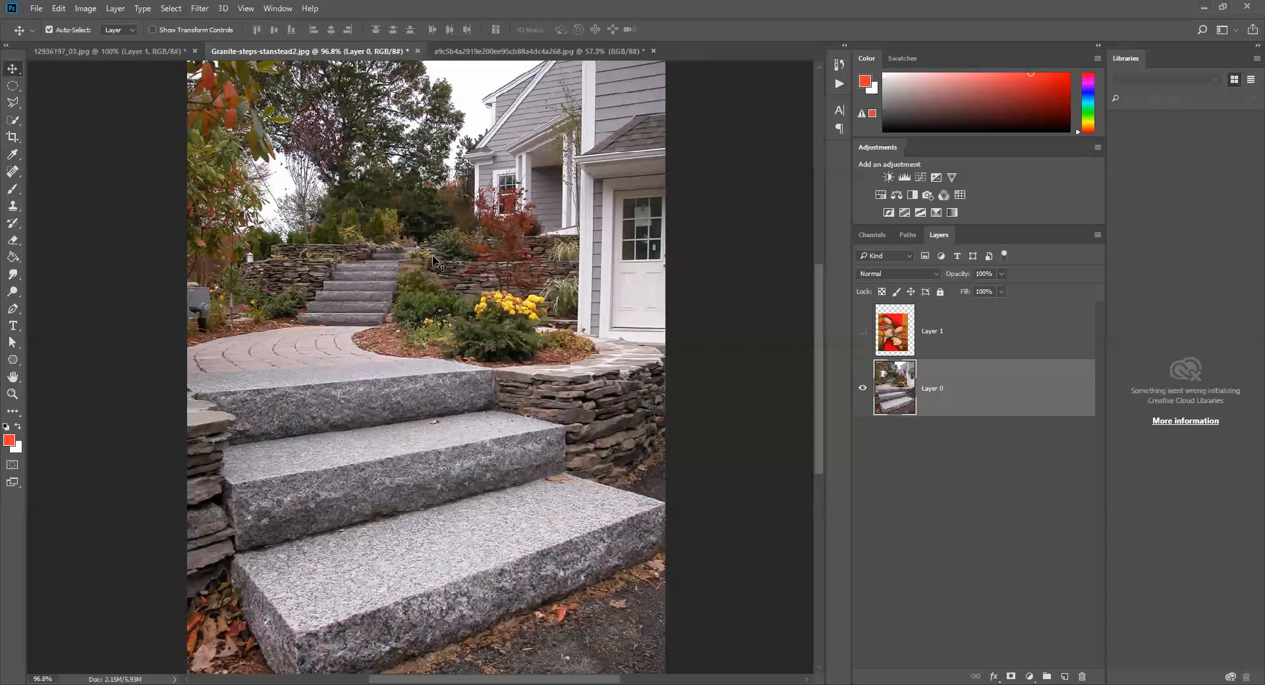
pyautogui.click(199, 8)
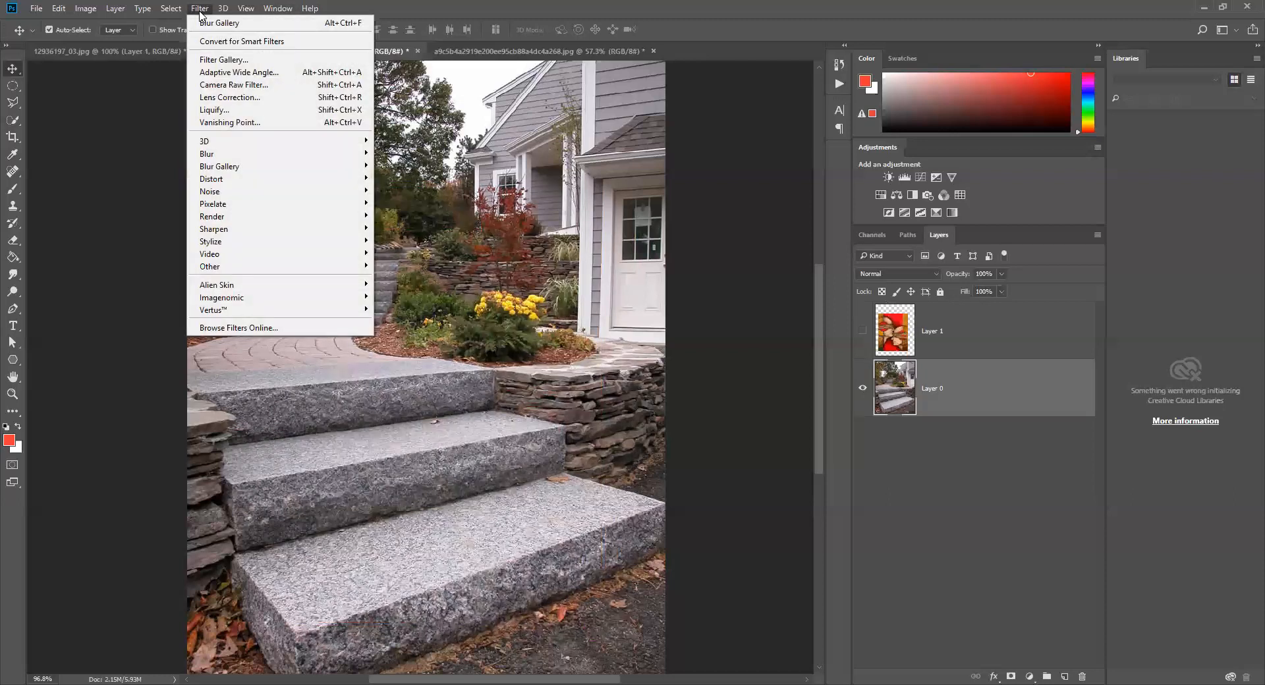
pyautogui.click(245, 123)
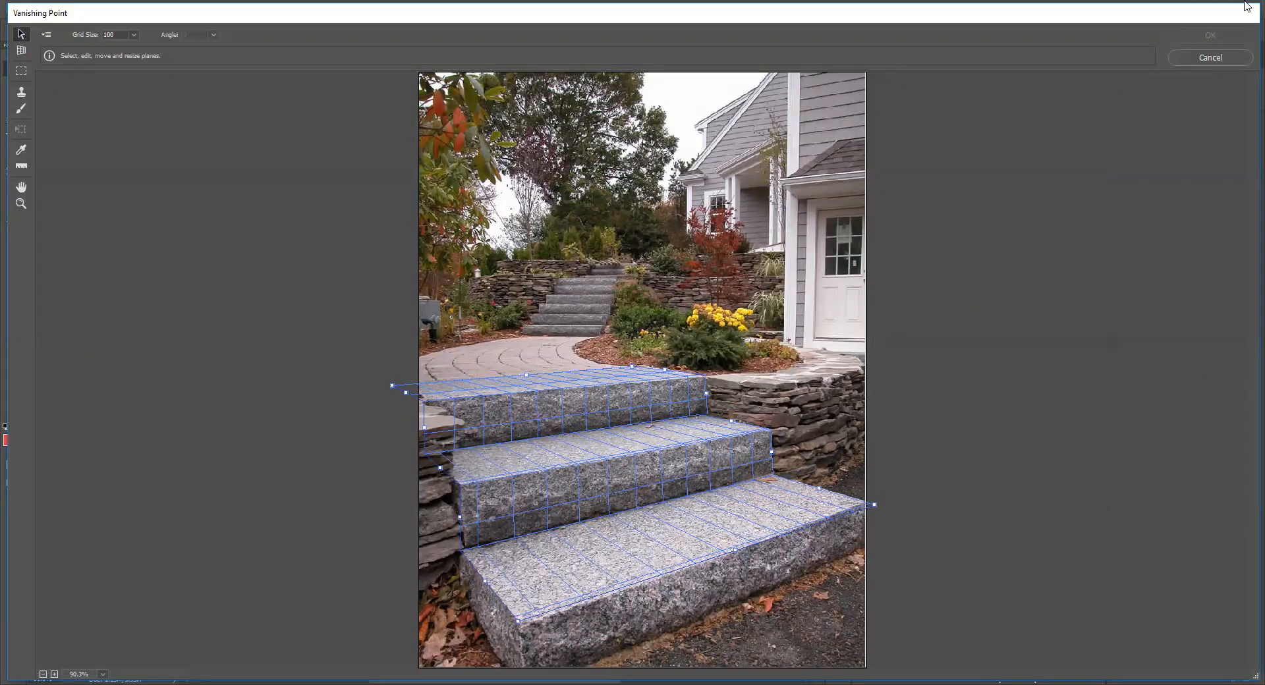
pyautogui.click(1230, 61)
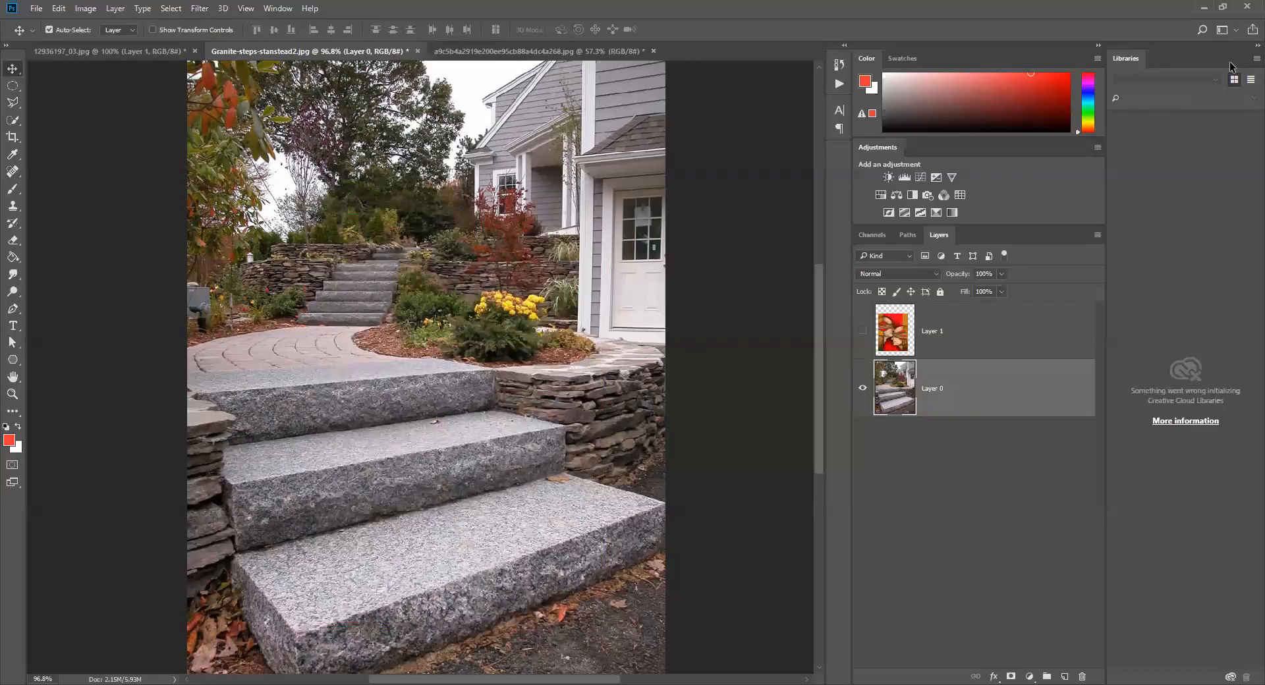